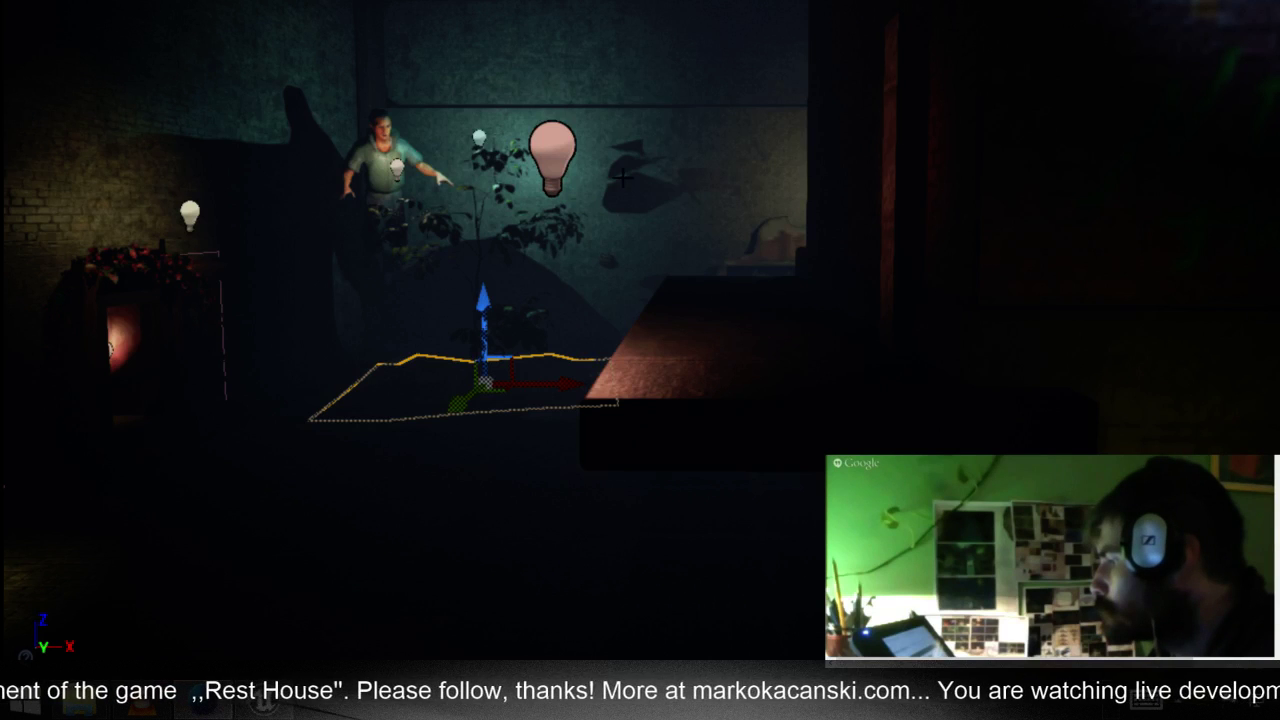
# Nudge the view of the lit room, then exit full-screen (F11) to restore the editor layout
pyautogui.moveTo(590, 204); pyautogui.dragTo(606, 198, button='middle')
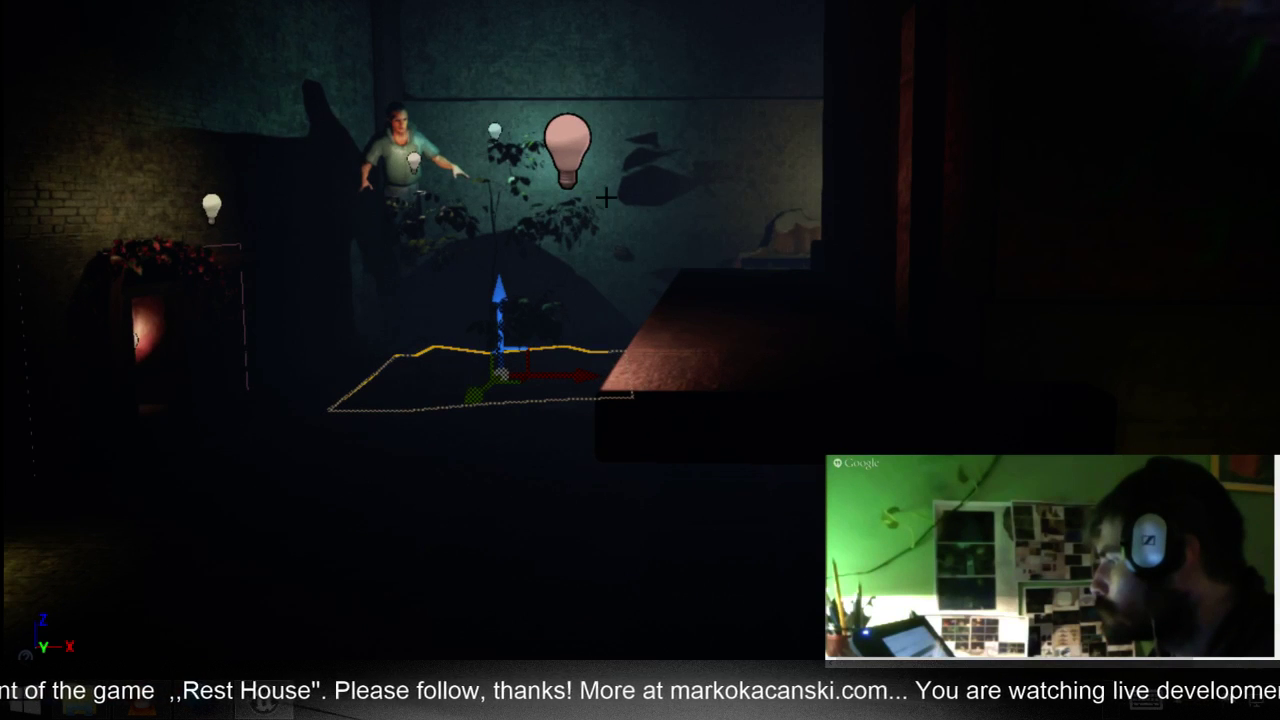
pyautogui.press('F11')
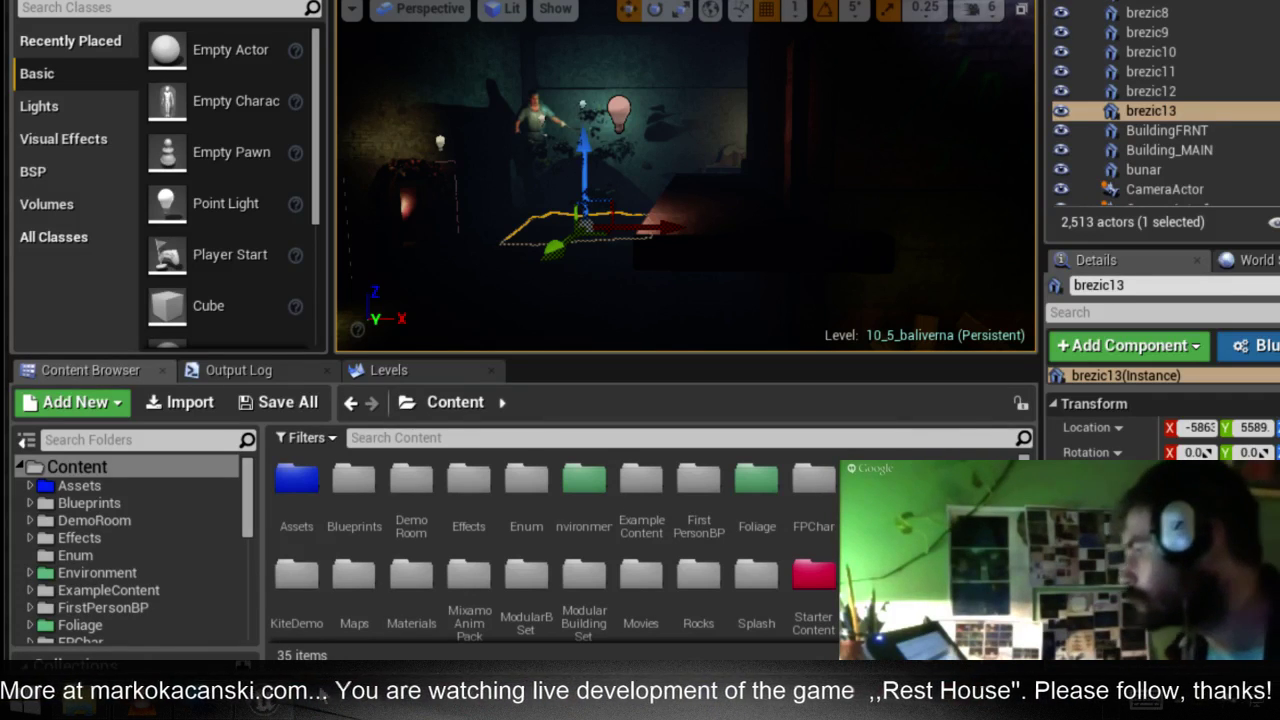
pyautogui.moveTo(212, 712)
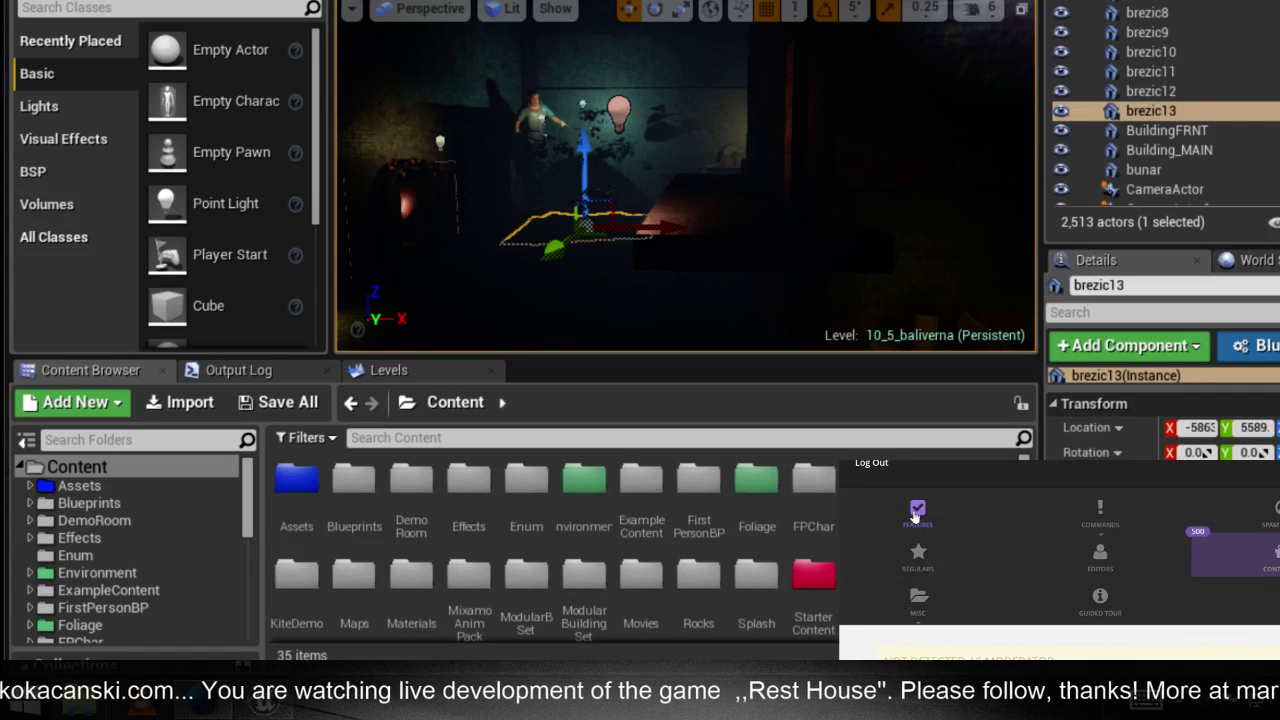
# Open the Moobot Features list and skim up and down through it
pyautogui.click(917, 510)
pyautogui.scroll(-2, 1135, 496)
pyautogui.scroll(-2, 1140, 510)
pyautogui.scroll(2, 1149, 525)
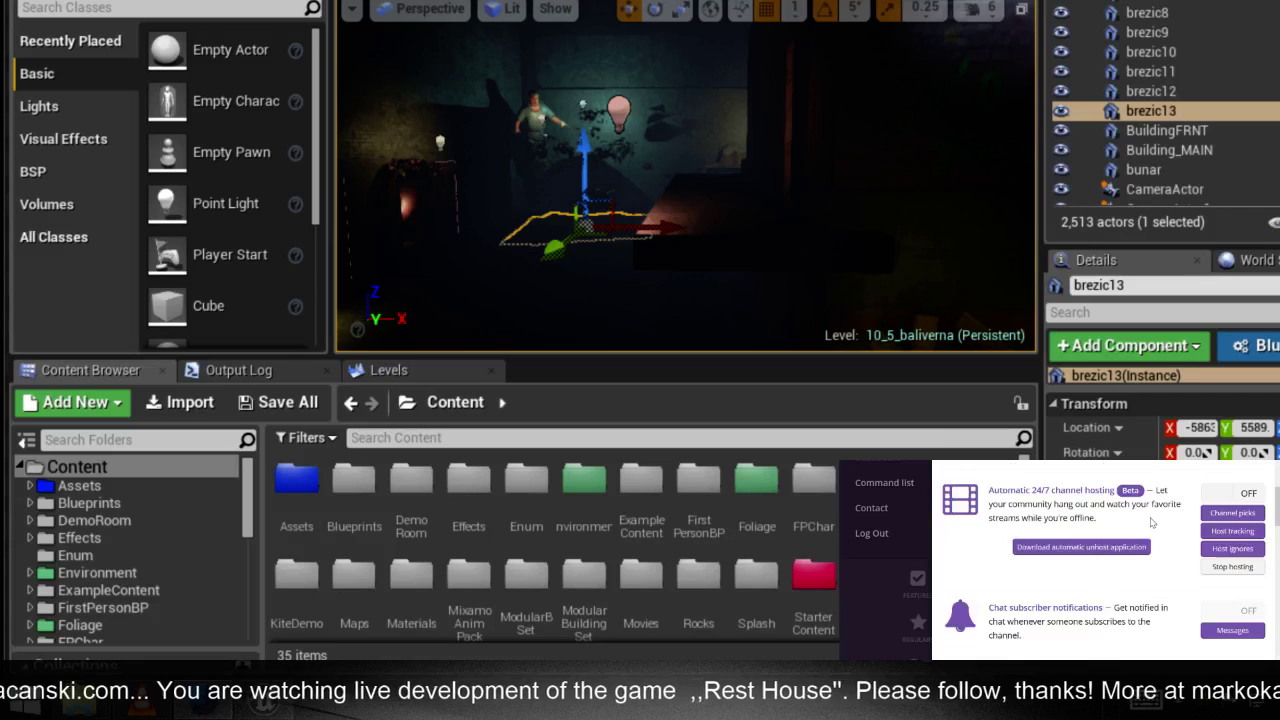
pyautogui.scroll(1, 1207, 532)
pyautogui.scroll(1, 1204, 541)
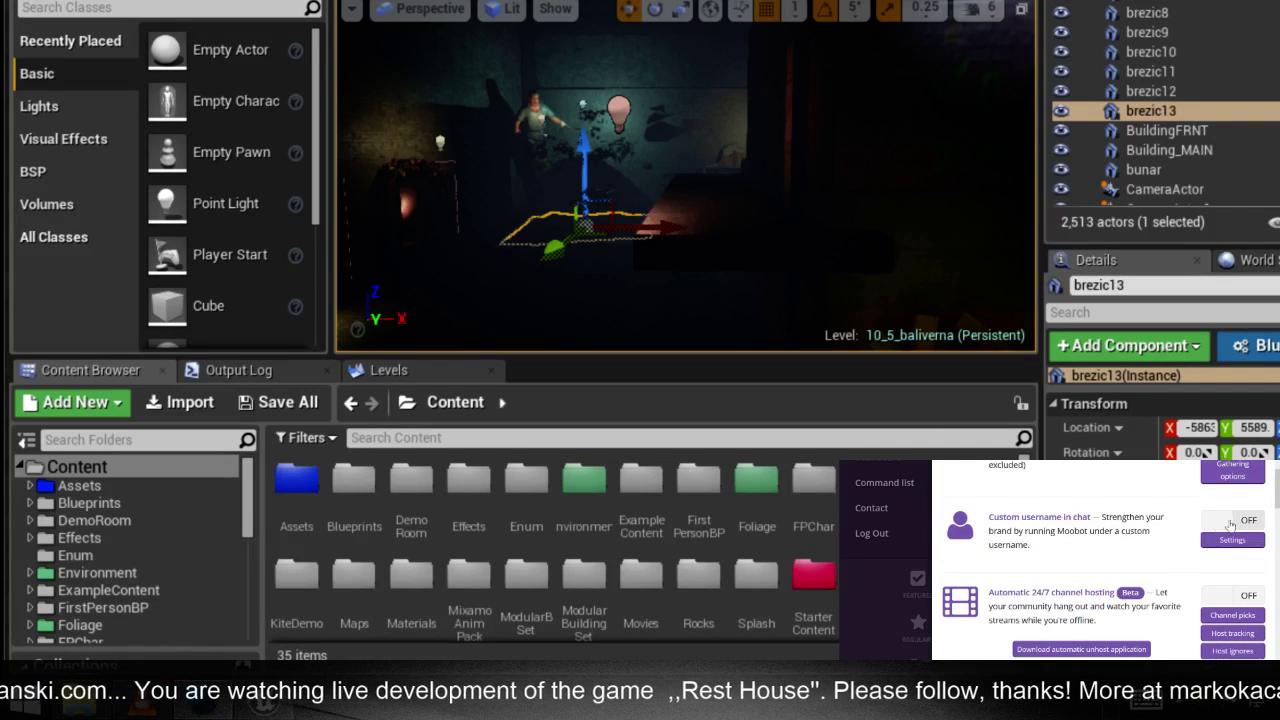
pyautogui.scroll(-1, 1172, 537)
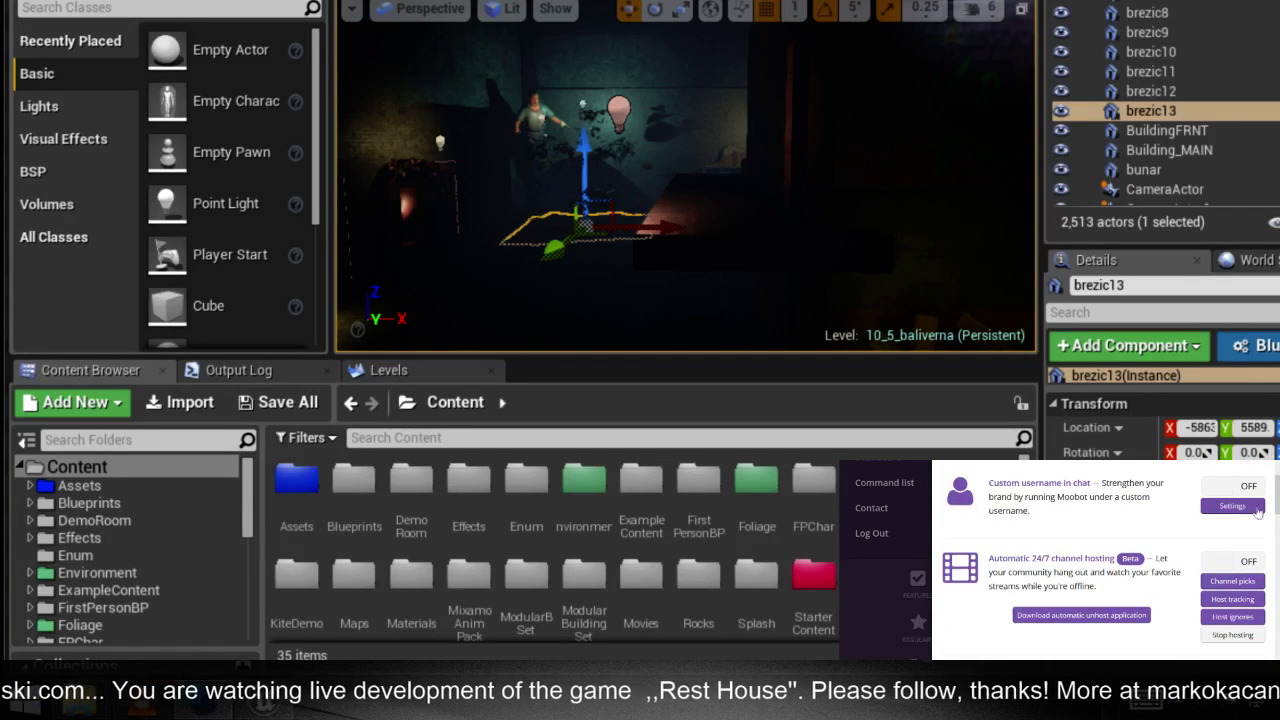
pyautogui.moveTo(1277, 505); pyautogui.dragTo(1268, 593)
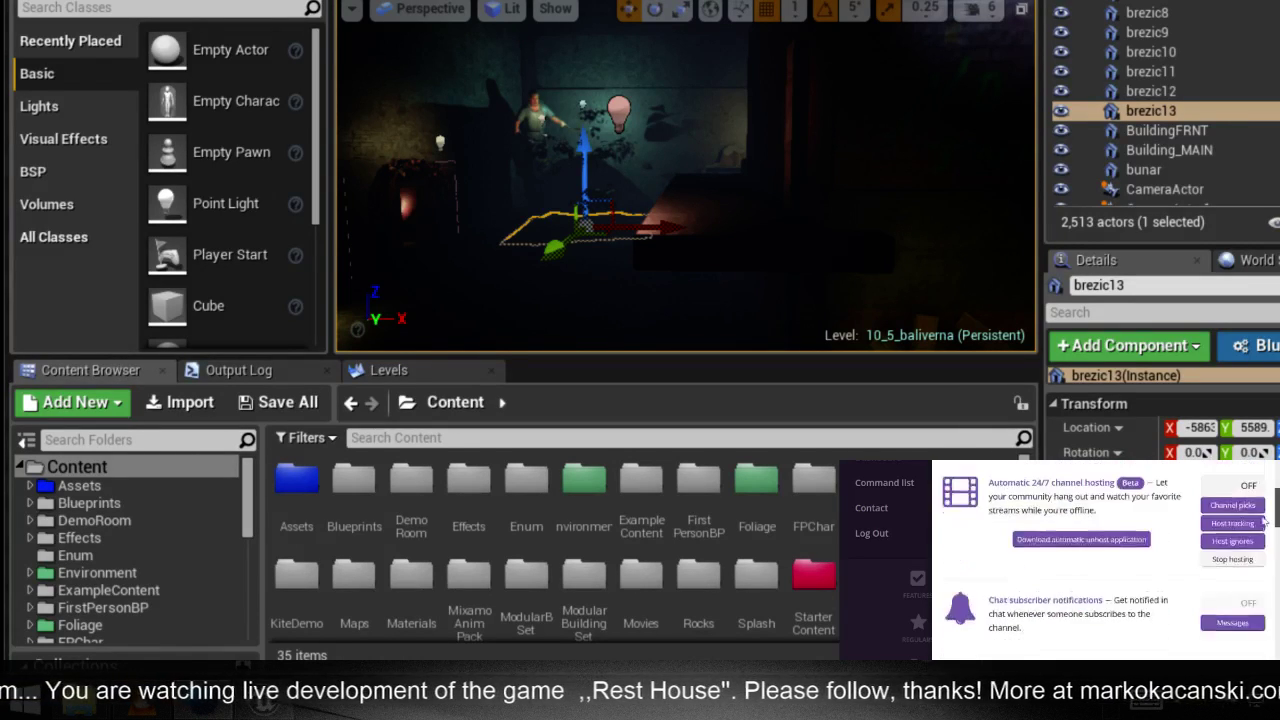
pyautogui.moveTo(1268, 593); pyautogui.dragTo(1268, 615)
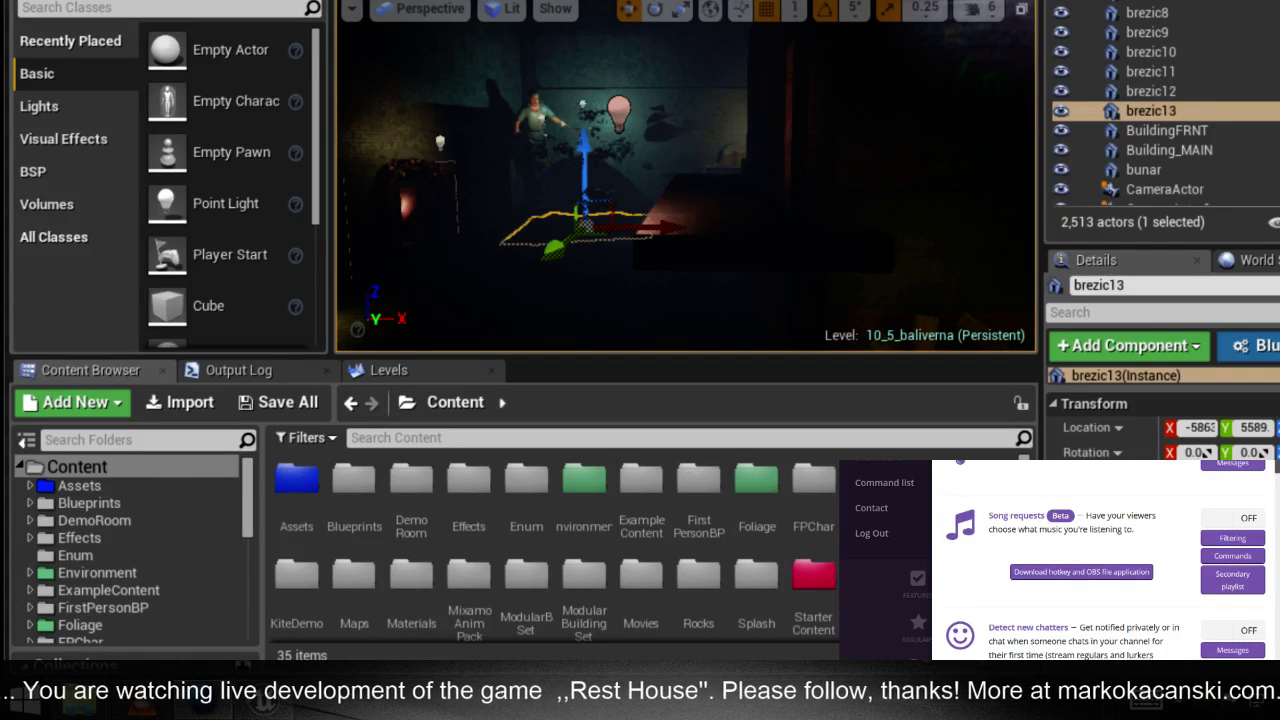
# Scroll down to the Dashboard follower notifications feature and its popup, fake-follow and sound options
pyautogui.scroll(-5, 1131, 517)
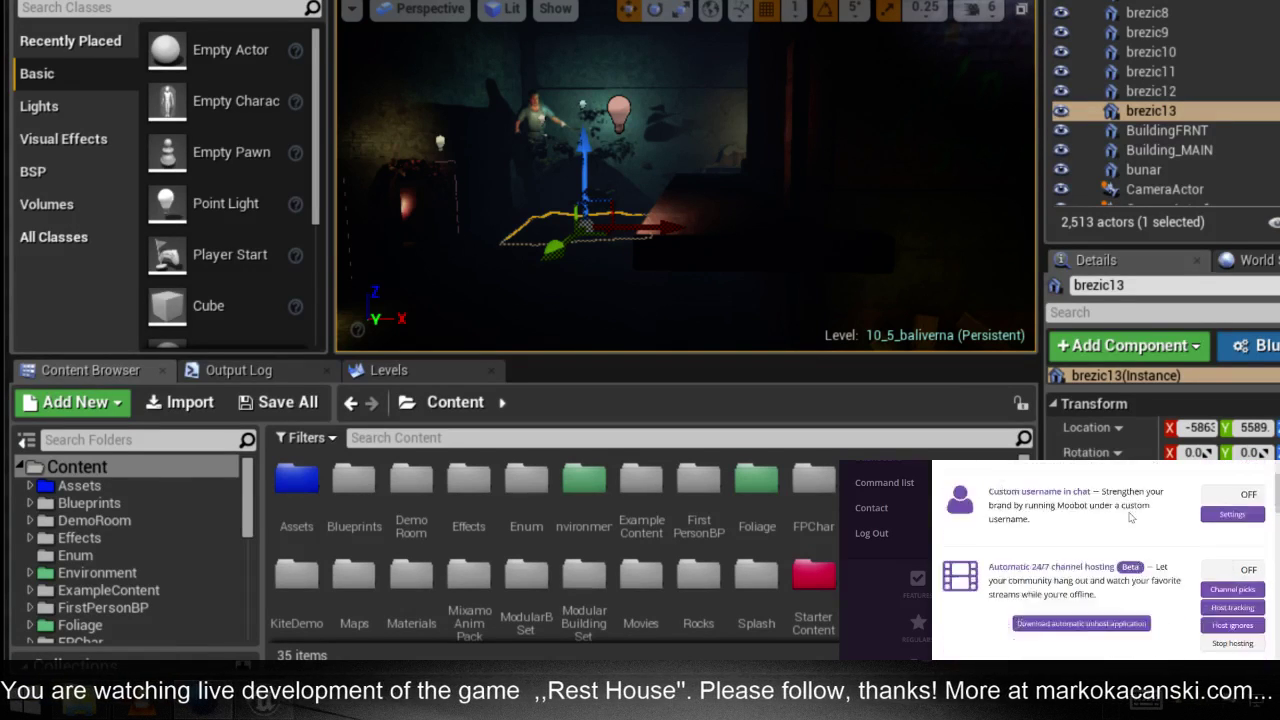
pyautogui.scroll(-2, 1131, 517)
pyautogui.scroll(-2, 1145, 522)
pyautogui.scroll(-2, 1160, 528)
pyautogui.scroll(-2, 1172, 534)
pyautogui.scroll(-2, 1172, 534)
pyautogui.scroll(-2, 1172, 534)
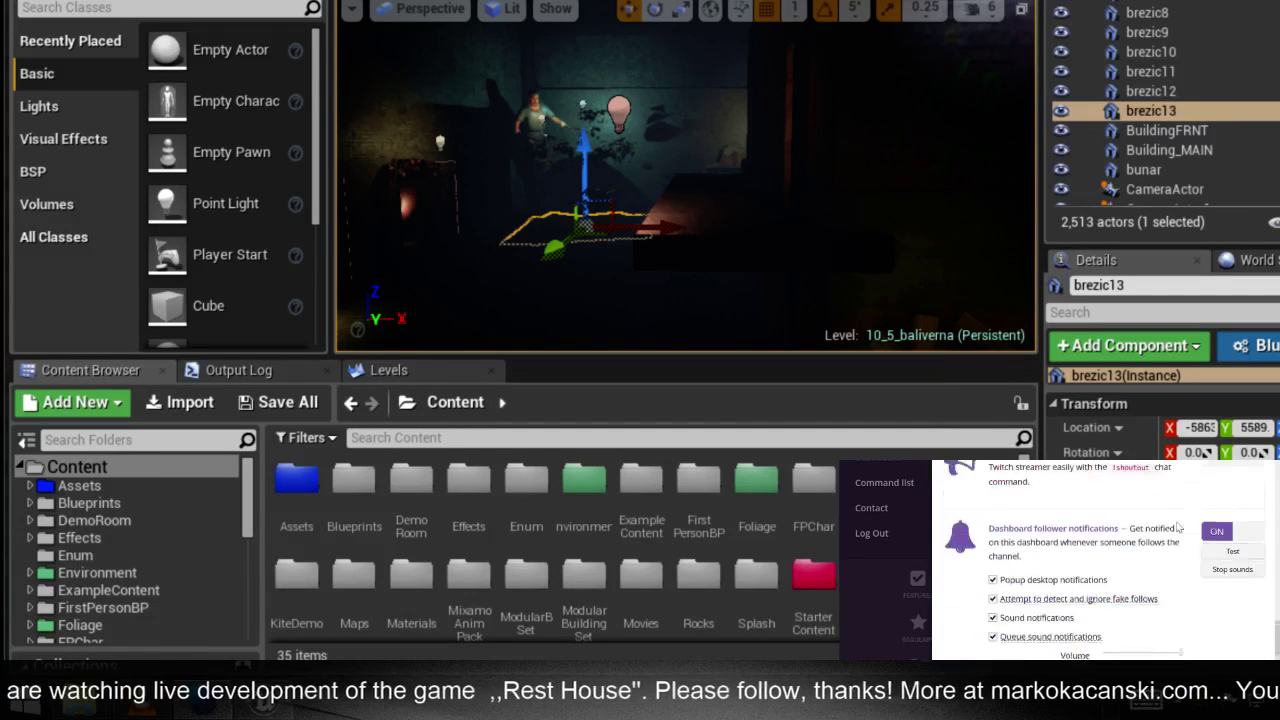
pyautogui.scroll(-2, 1172, 534)
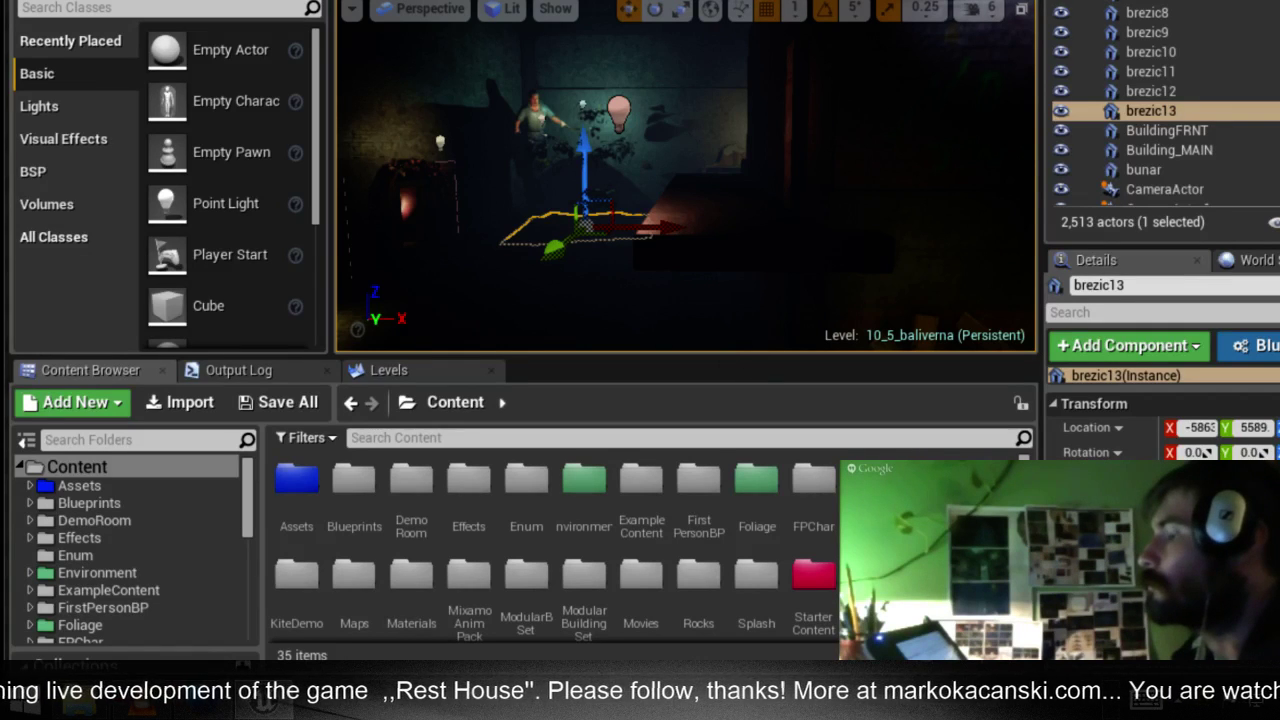
# Bring the HTML5 build folder window forward to check its files
pyautogui.moveTo(600, 250); pyautogui.dragTo(590, 252, button='right')
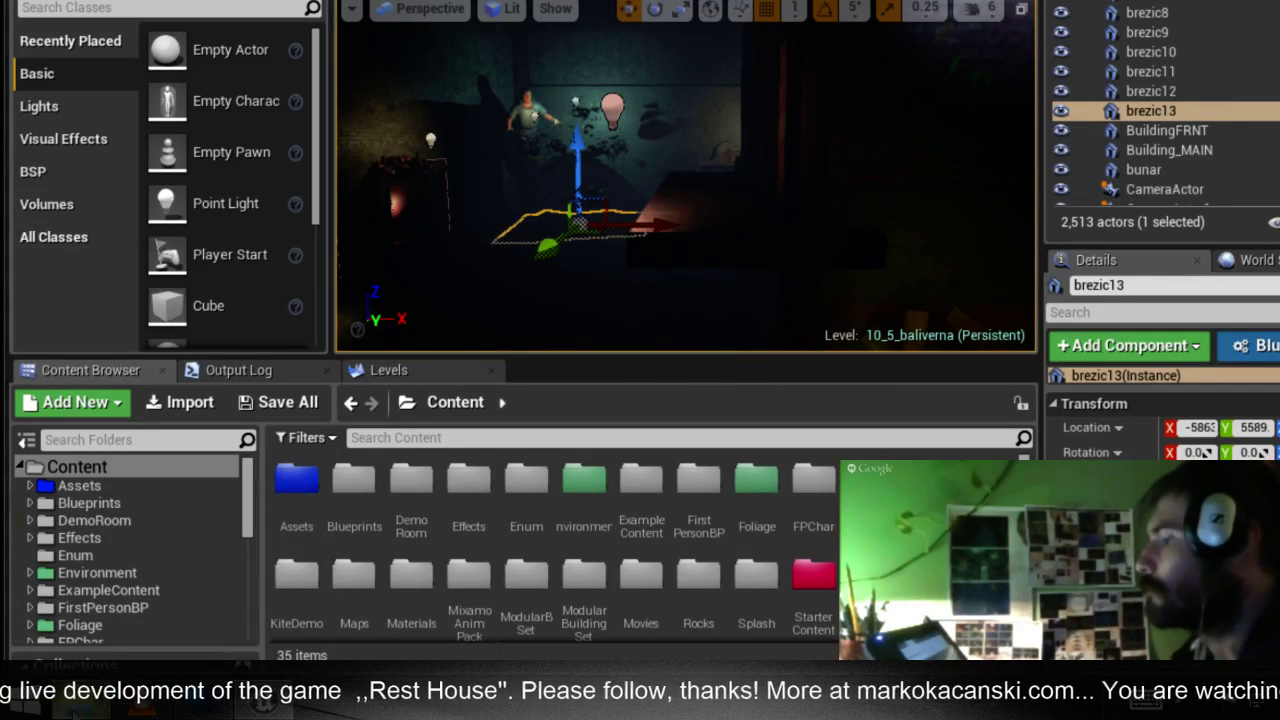
pyautogui.moveTo(79, 708)
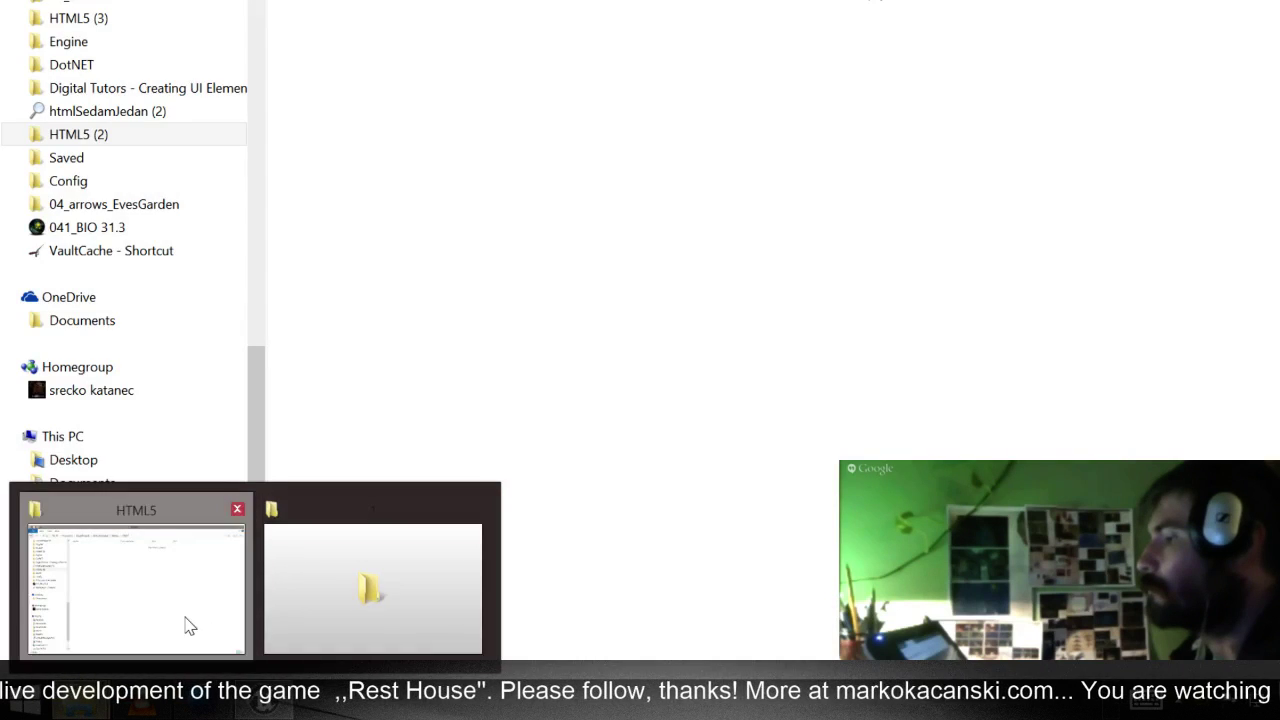
pyautogui.click(188, 620)
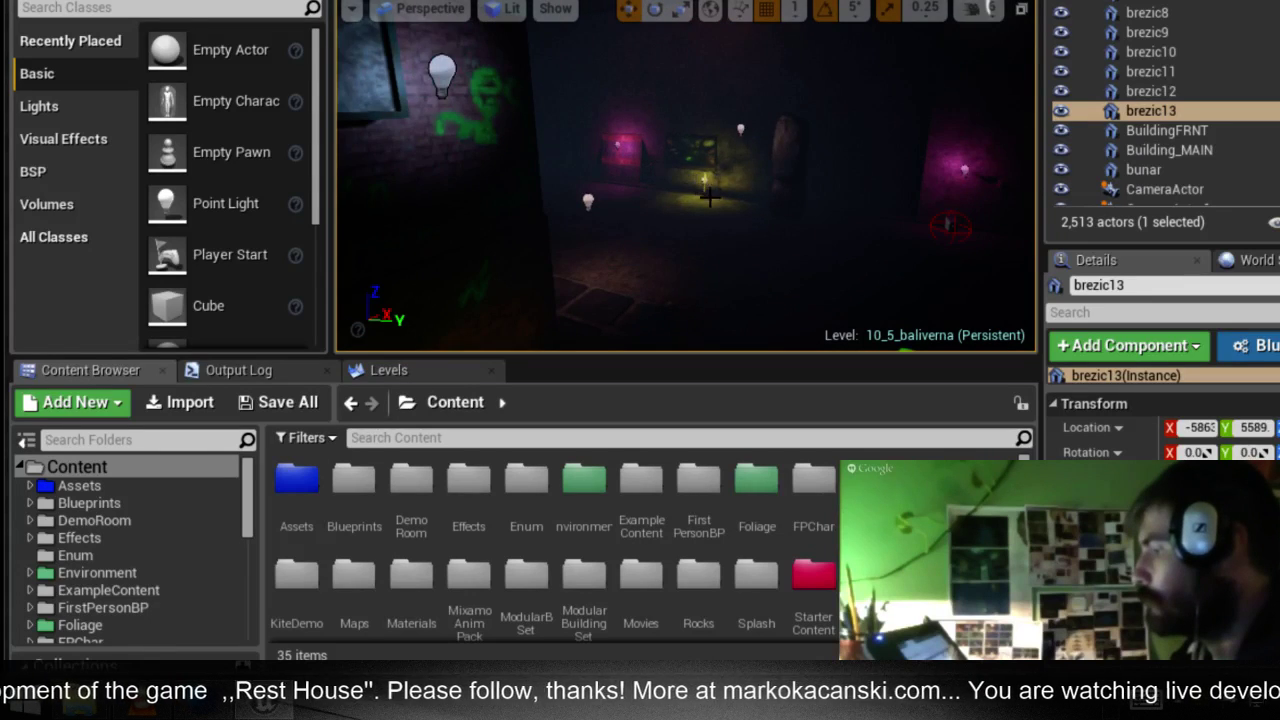
# Focus the view on the brezic13 actor and switch back to the Unreal editor
pyautogui.press('f')
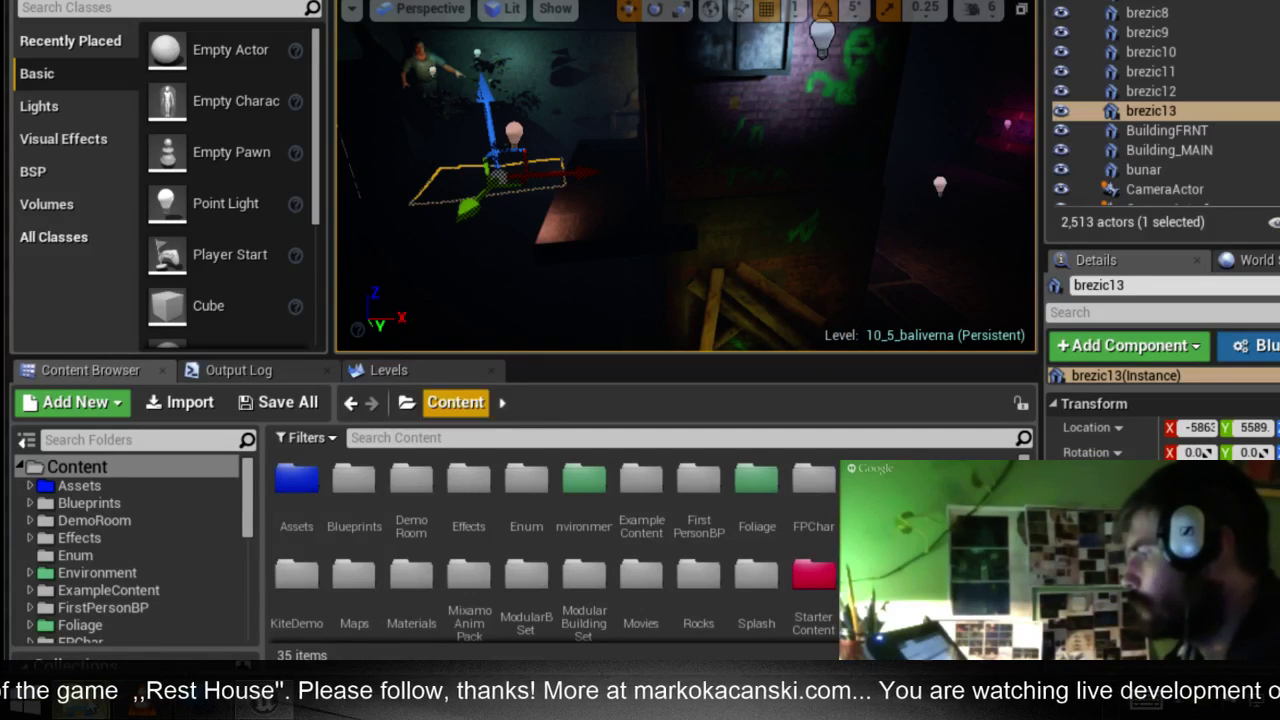
pyautogui.moveTo(263, 705)
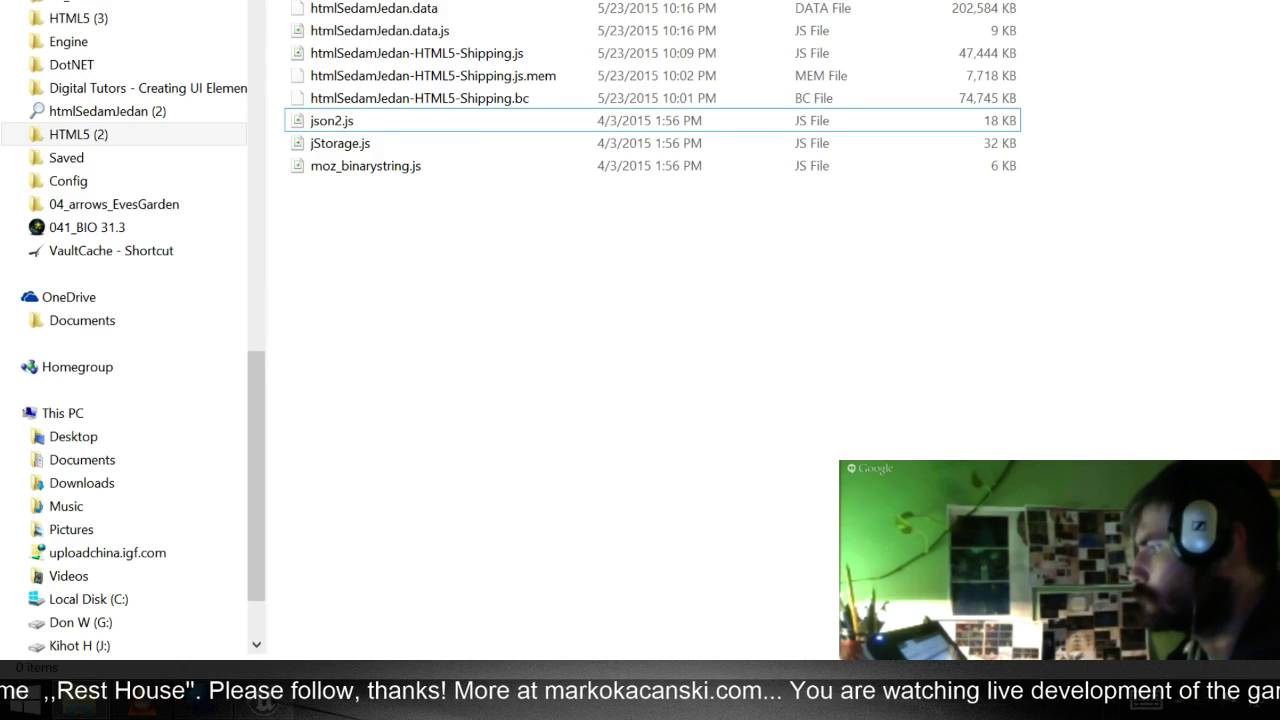
pyautogui.hotkey('alt', 'Tab')
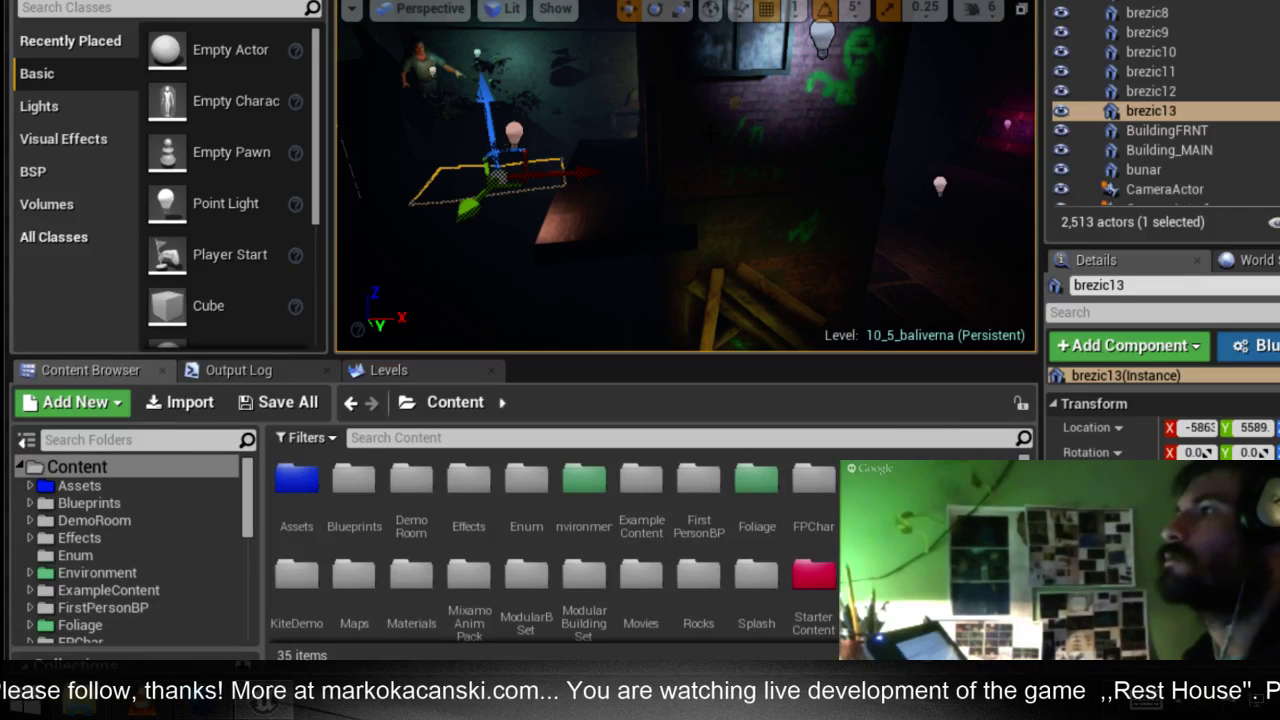
# Find the covaLow2 character's covaLow mesh in the 16_cova Content Browser folder
pyautogui.moveTo(685, 175)
pyautogui.mouseDown(button='right')
pyautogui.moveTo(840, 176)
pyautogui.moveTo(800, 190)
pyautogui.moveTo(668, 103)
pyautogui.mouseUp(button='right')
pyautogui.click(668, 103)
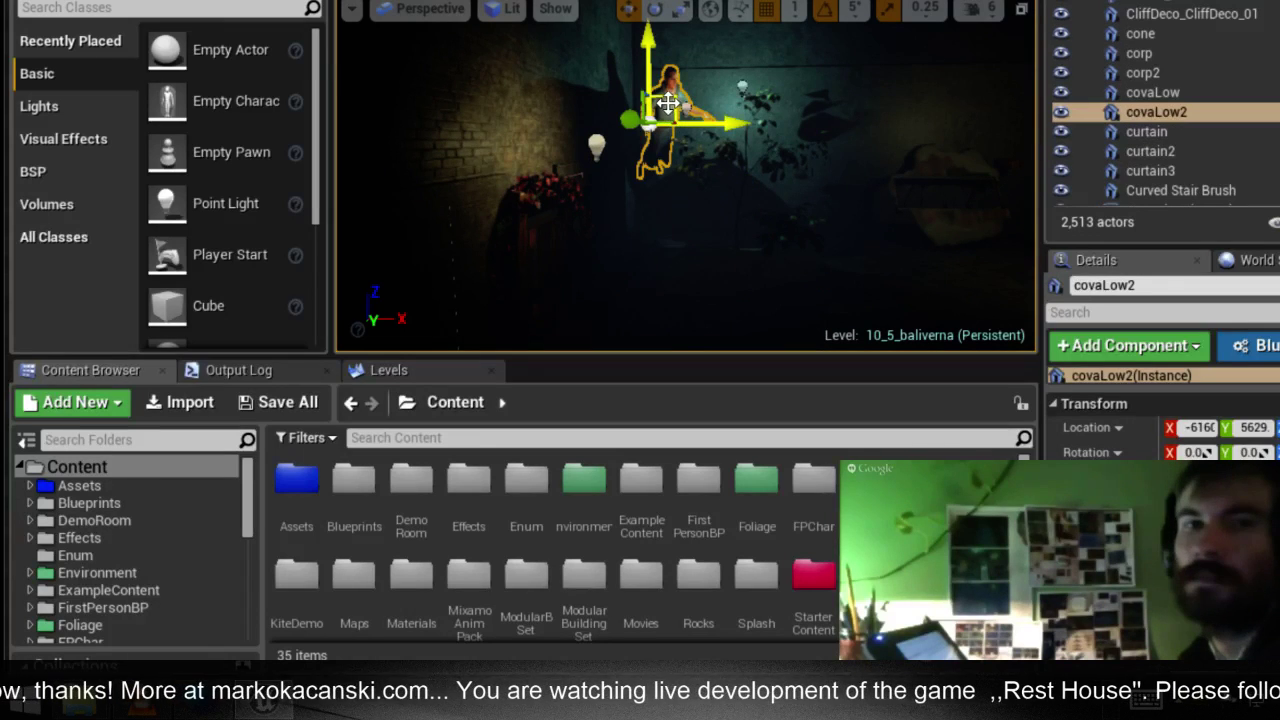
pyautogui.rightClick(668, 103)
pyautogui.click(731, 113)
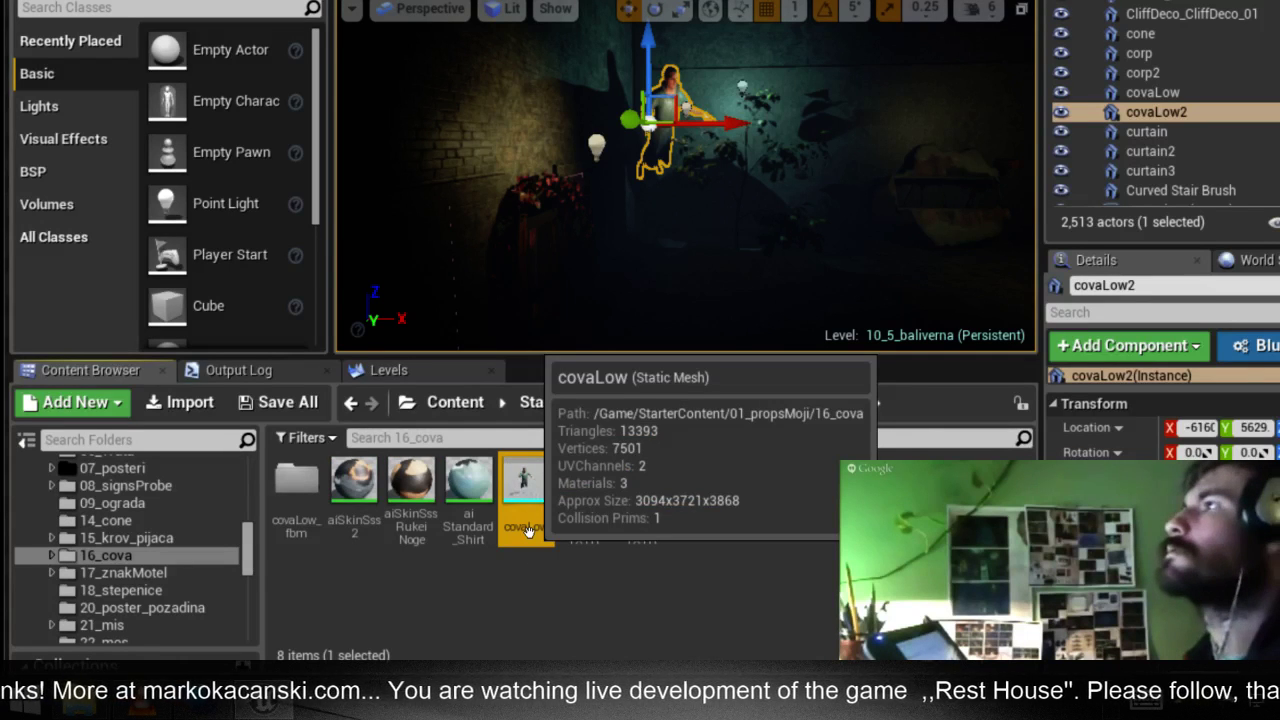
pyautogui.click(526, 527)
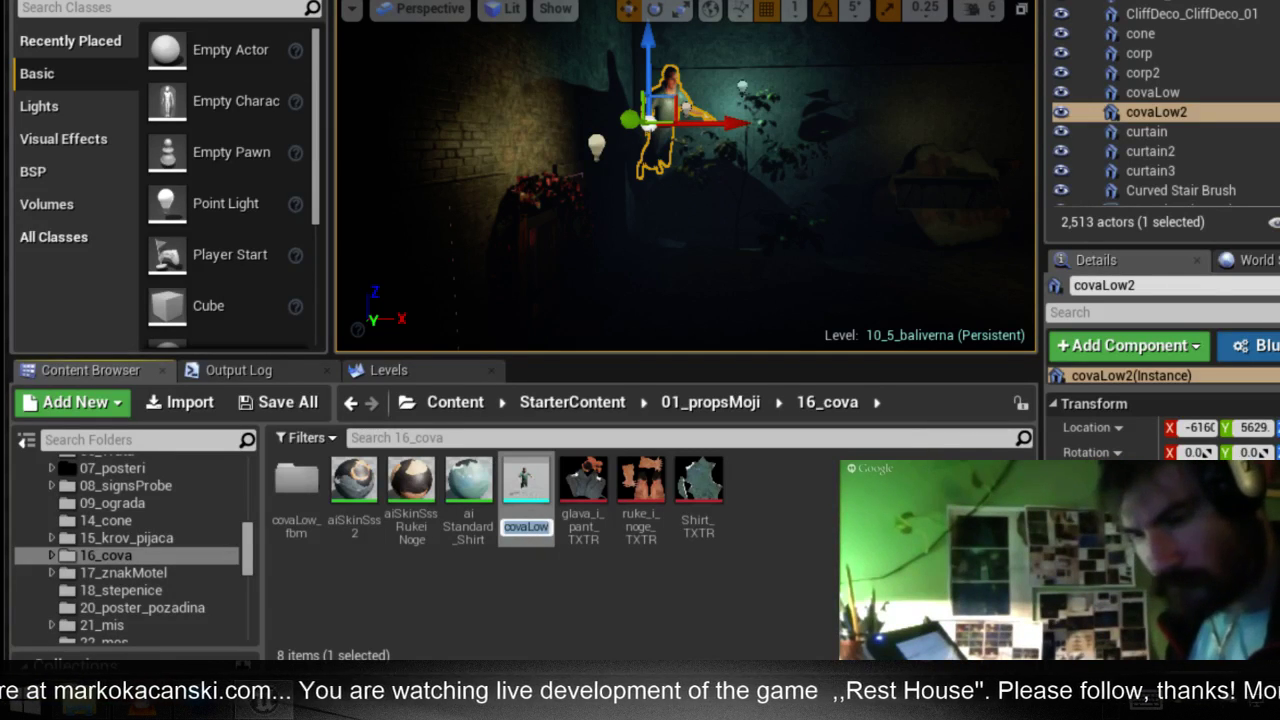
# Browse the editor's Window menu and neighbouring top menus
pyautogui.hotkey('alt', 'w')
pyautogui.press('Escape')
pyautogui.hotkey('alt', 'w')
pyautogui.press('Left')
pyautogui.press('Right')
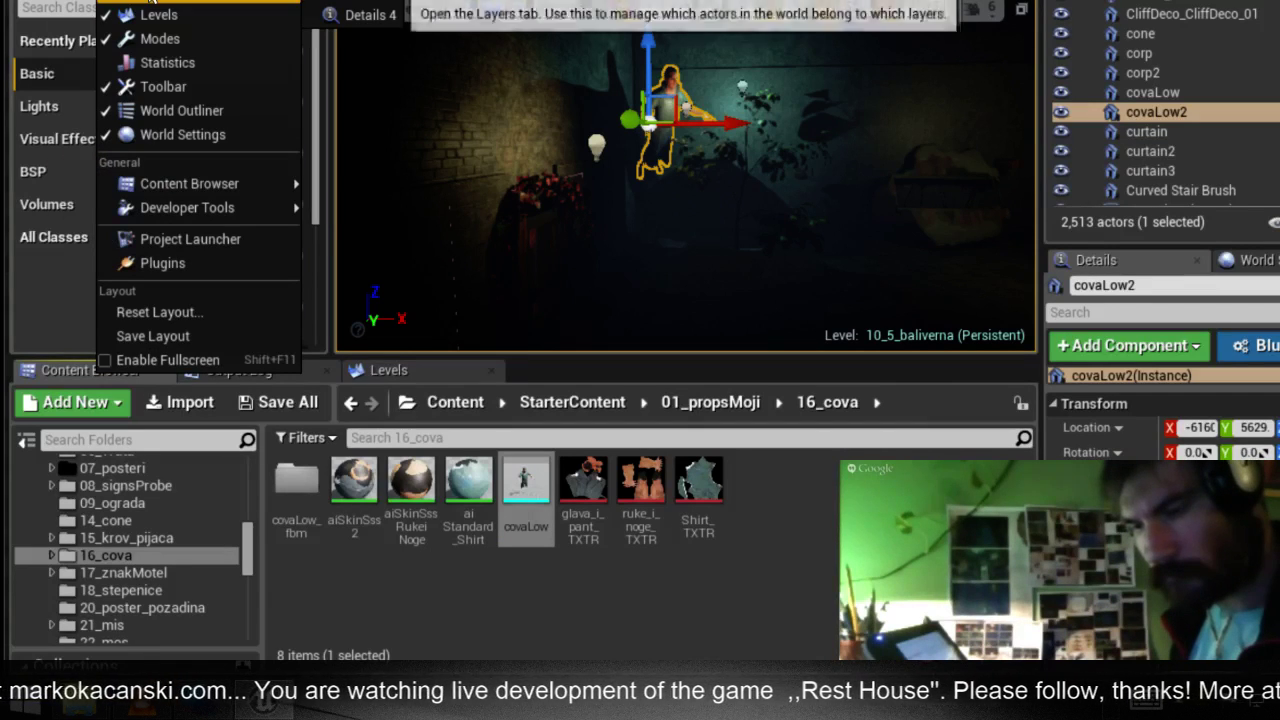
# Filter Window > Statistics to covaLow (2 actors, 26,786 triangles) and save the level
pyautogui.click(192, 63)
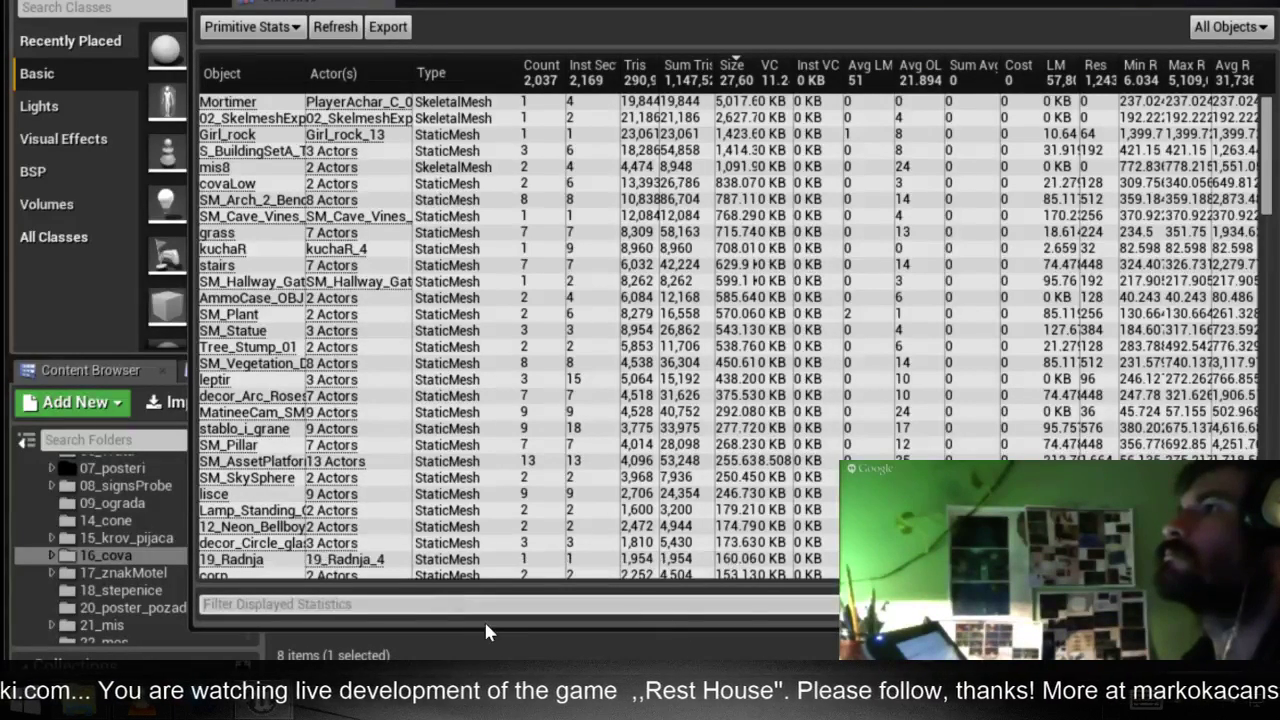
pyautogui.write('covaLow')
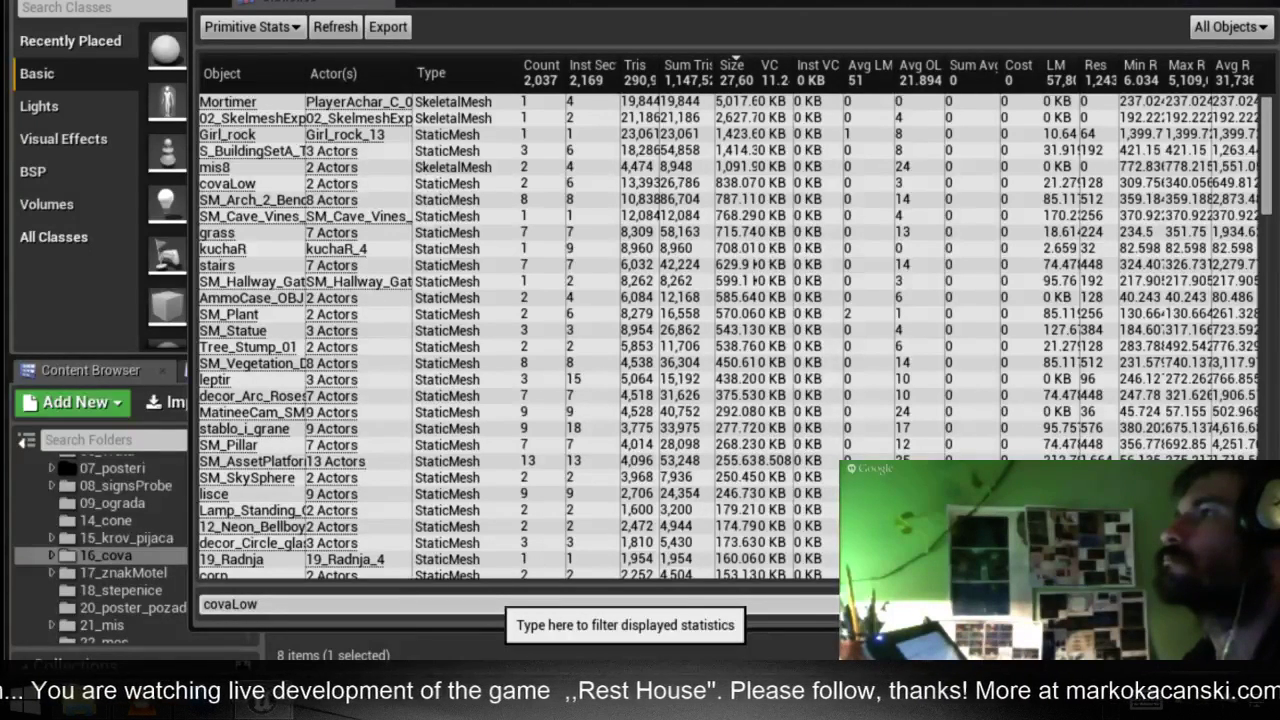
pyautogui.press('Return')
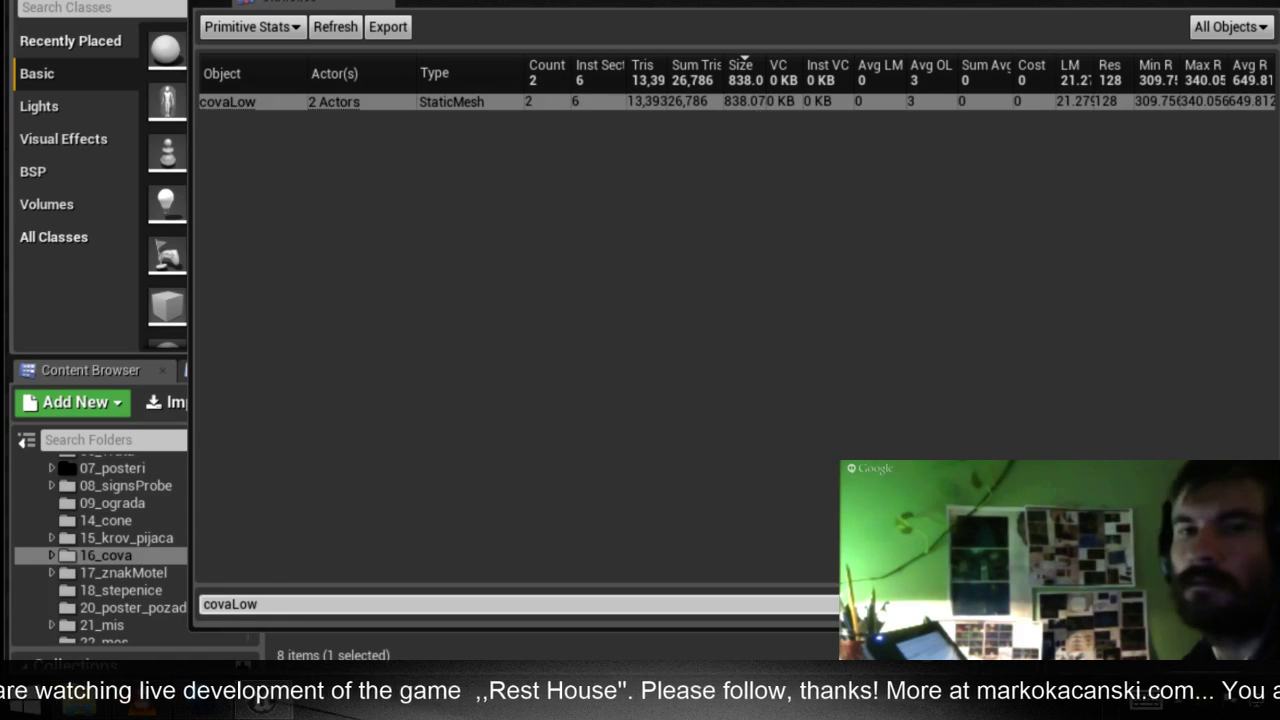
pyautogui.click(743, 101)
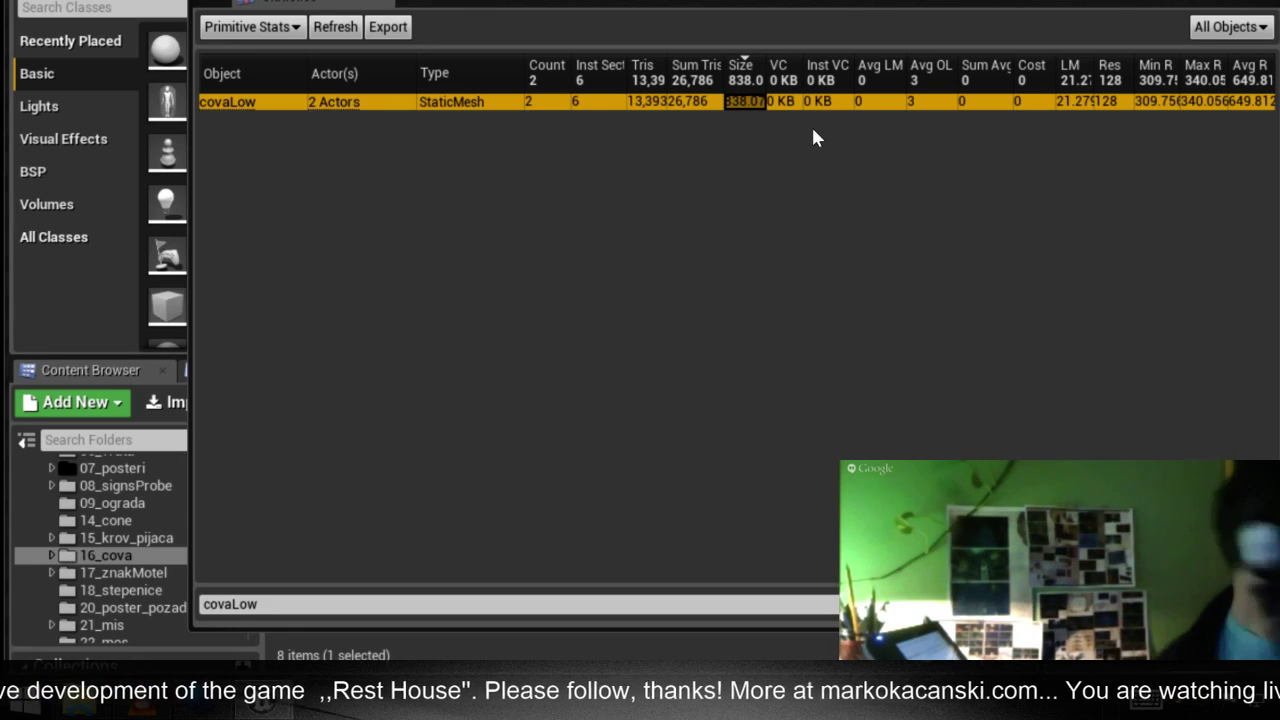
pyautogui.hotkey('ctrl', 's')
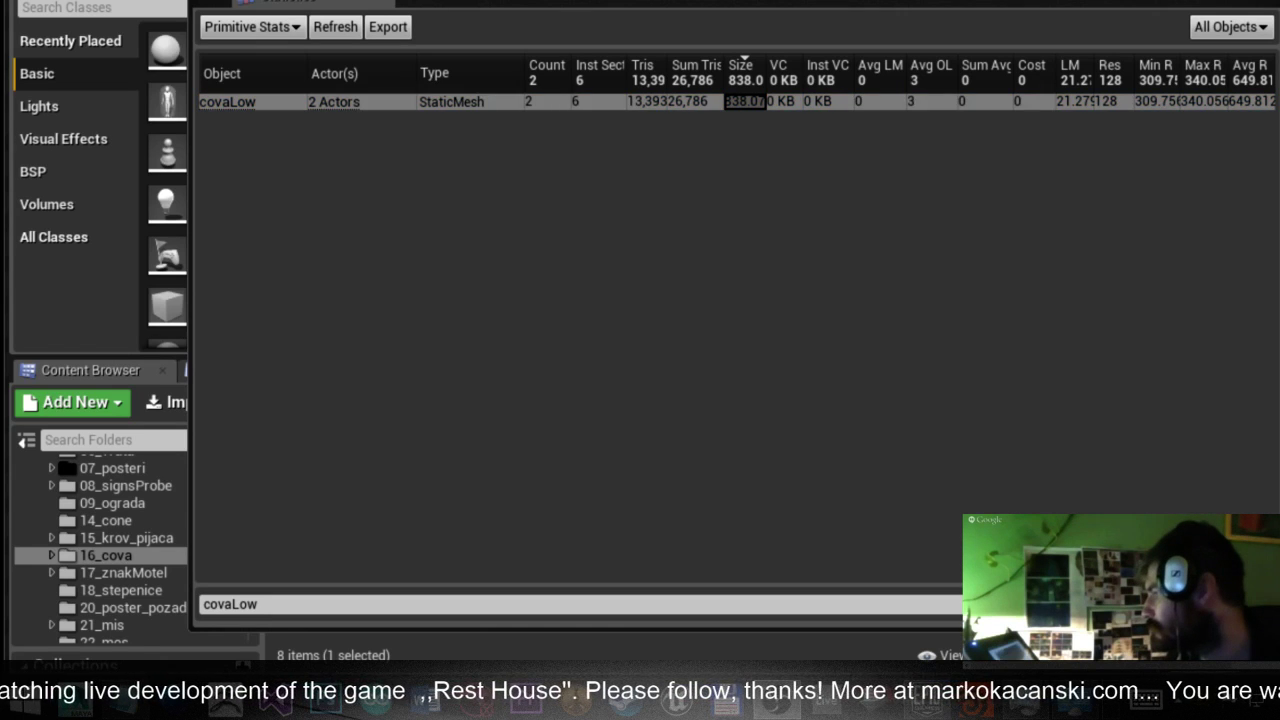
# Fly the camera into the dim lamp-lit room and check the Floor185 floor's context menu
pyautogui.hotkey('alt', 'Tab')
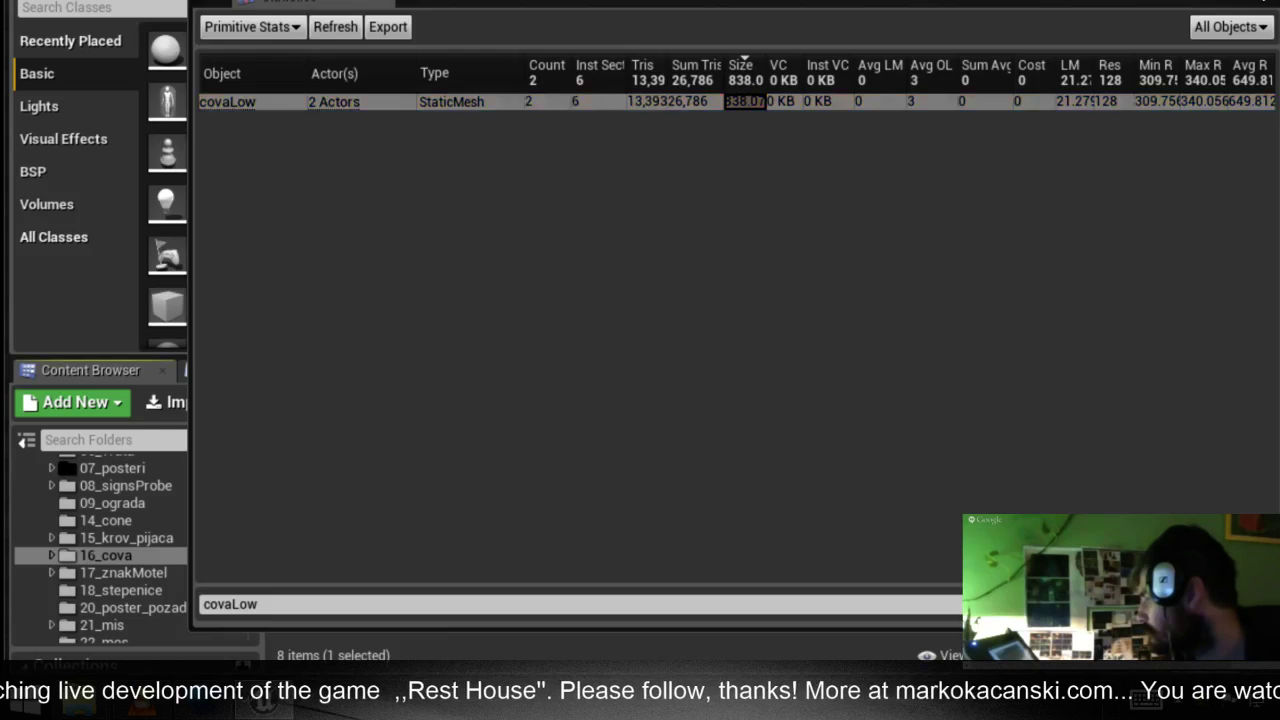
pyautogui.moveTo(686, 176)
pyautogui.mouseDown(button='right')
pyautogui.moveTo(700, 180)
pyautogui.moveTo(690, 176)
pyautogui.mouseUp(button='right')
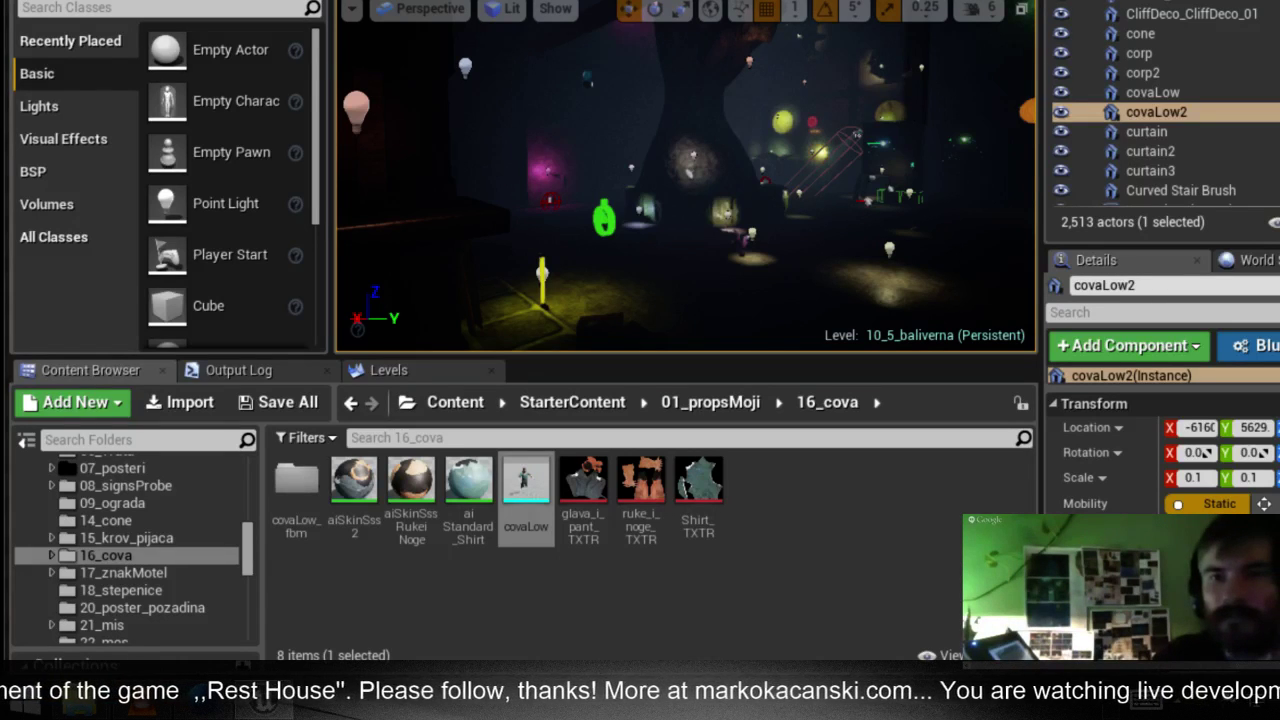
pyautogui.moveTo(640, 180); pyautogui.dragTo(760, 180, button='right')
pyautogui.moveTo(640, 180)
pyautogui.mouseDown(button='right')
pyautogui.moveTo(610, 172)
pyautogui.moveTo(600, 192)
pyautogui.moveTo(615, 165)
pyautogui.moveTo(761, 229)
pyautogui.mouseUp(button='right')
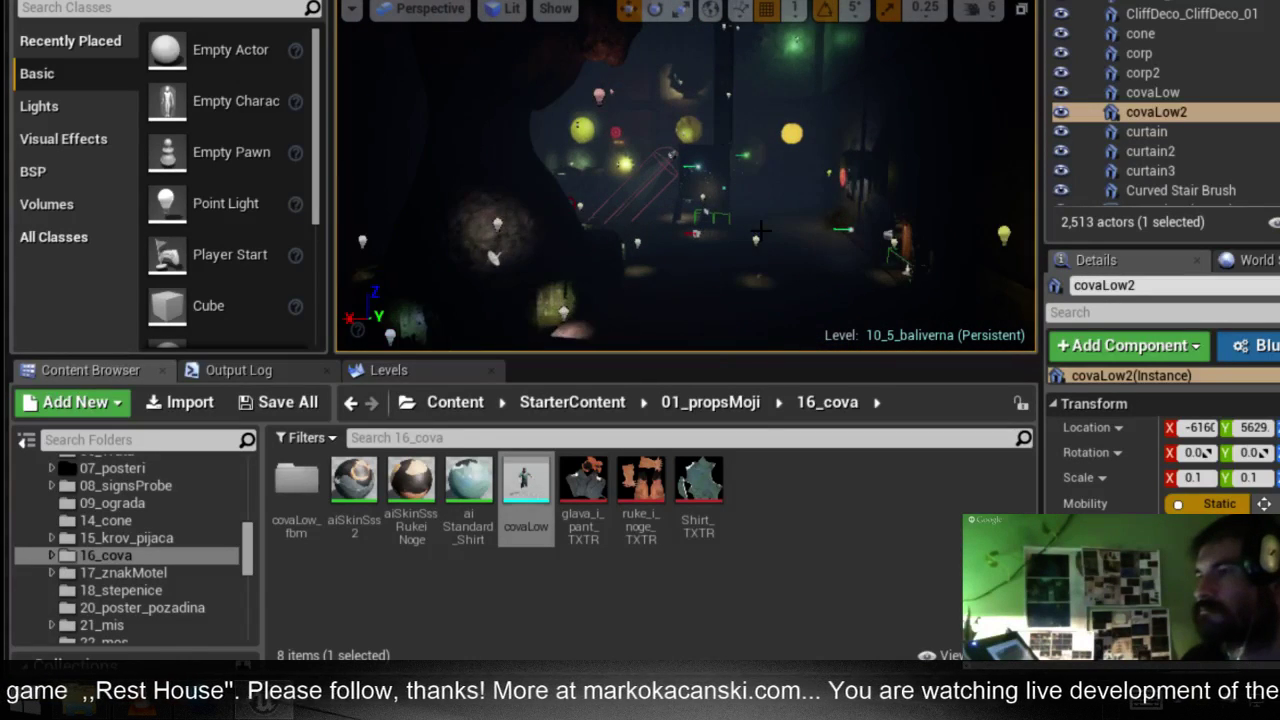
pyautogui.scroll(2, 761, 229)
pyautogui.moveTo(781, 200)
pyautogui.mouseDown(button='right')
pyautogui.moveTo(880, 205)
pyautogui.moveTo(700, 205)
pyautogui.moveTo(790, 205)
pyautogui.mouseUp(button='right')
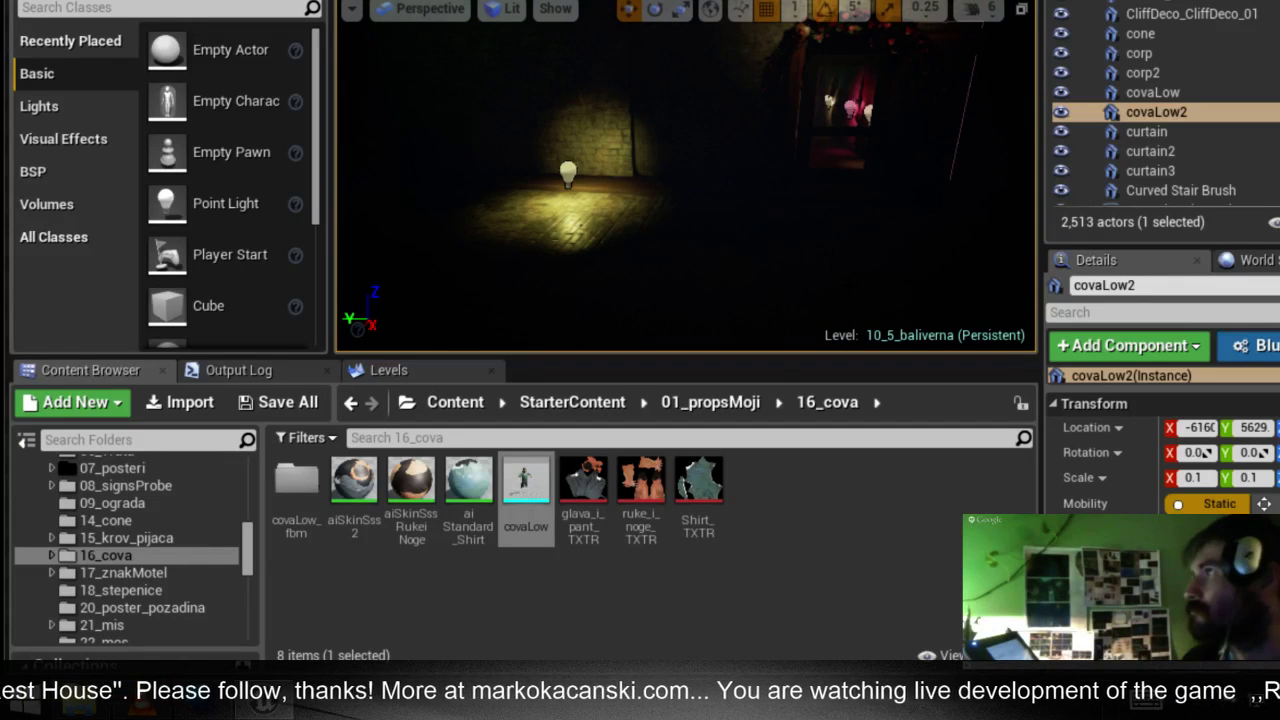
pyautogui.click(840, 275)
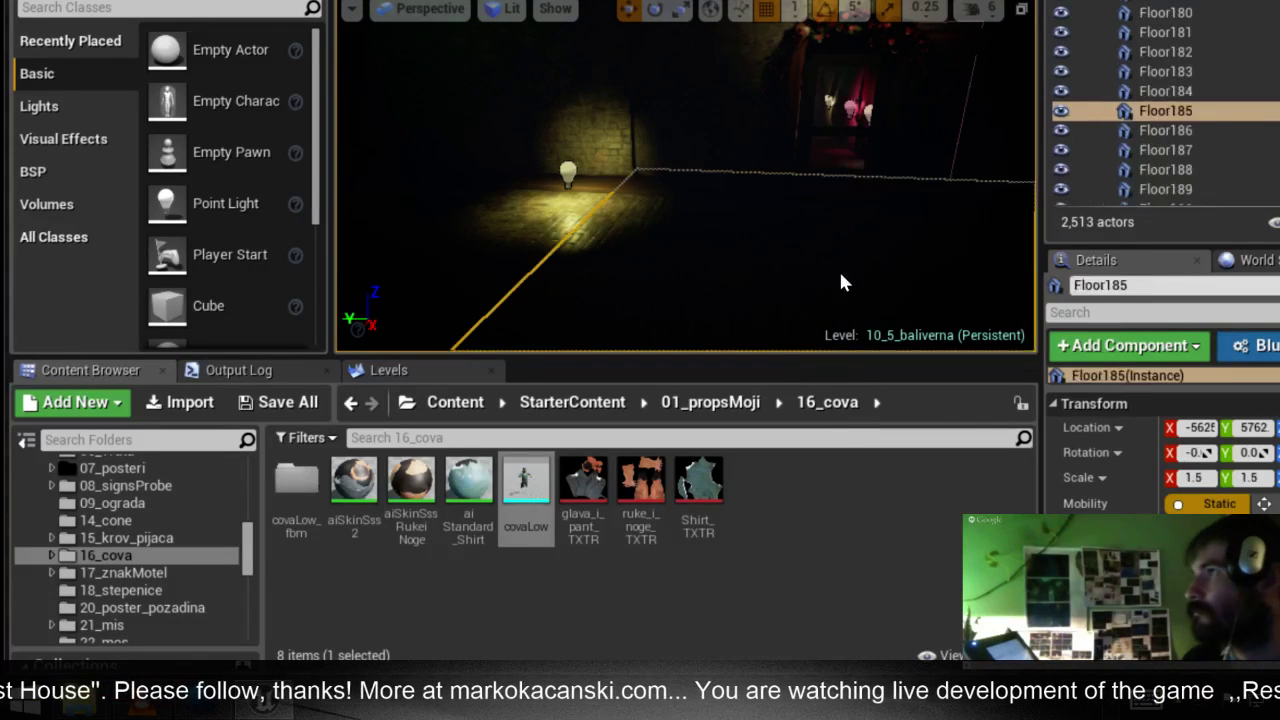
pyautogui.rightClick(840, 275)
pyautogui.click(752, 302)
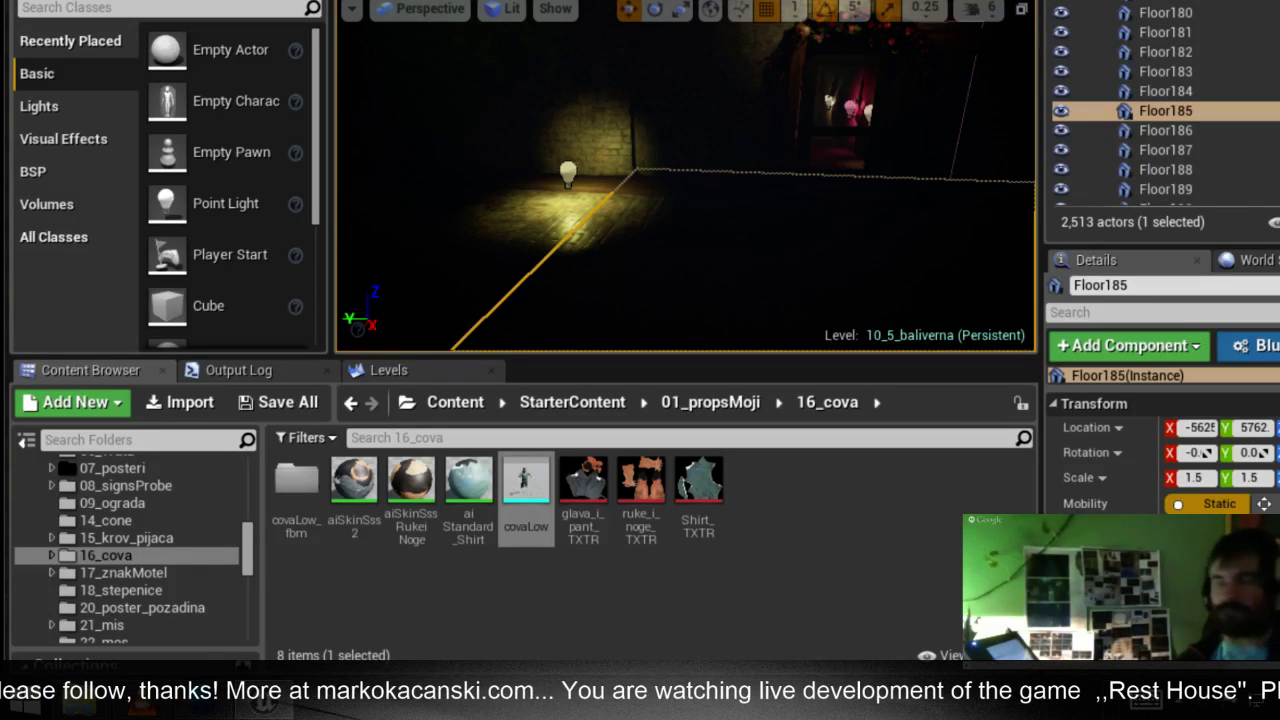
# Play In Editor with the flashlight on to the rose-covered door, then stop and select its wooden strut
pyautogui.hotkey('alt', 'p')
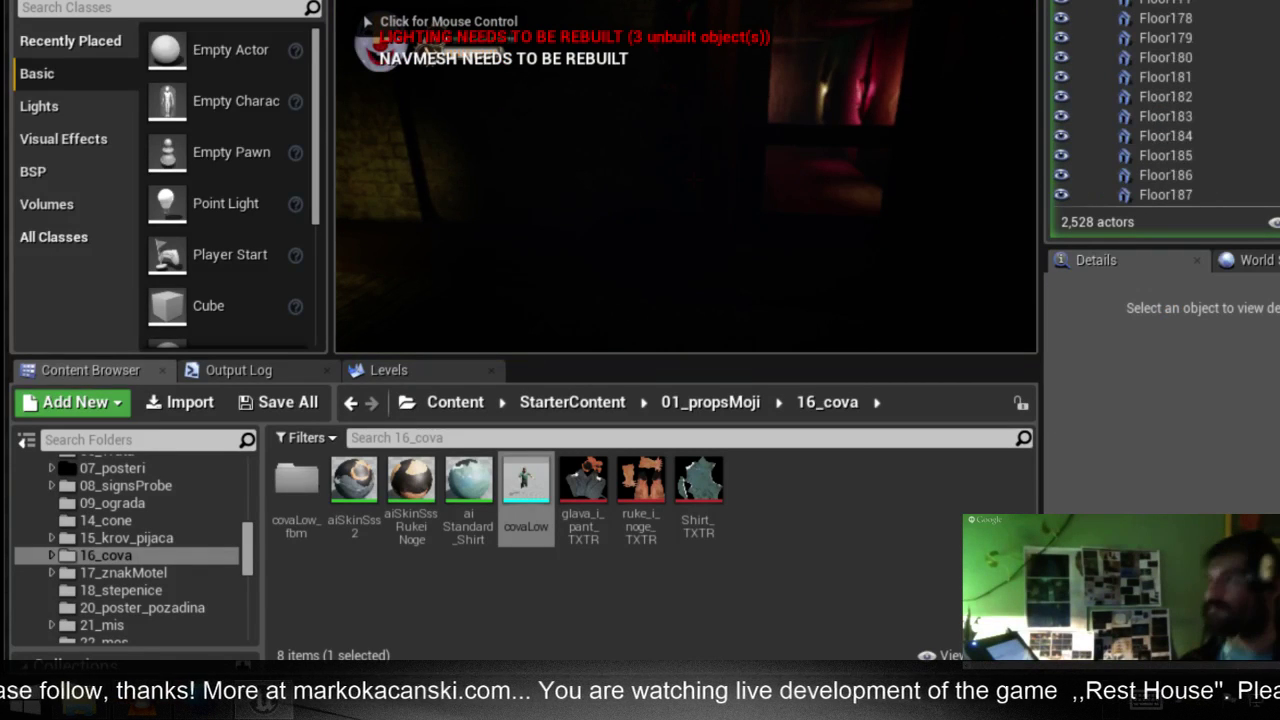
pyautogui.click(686, 180)
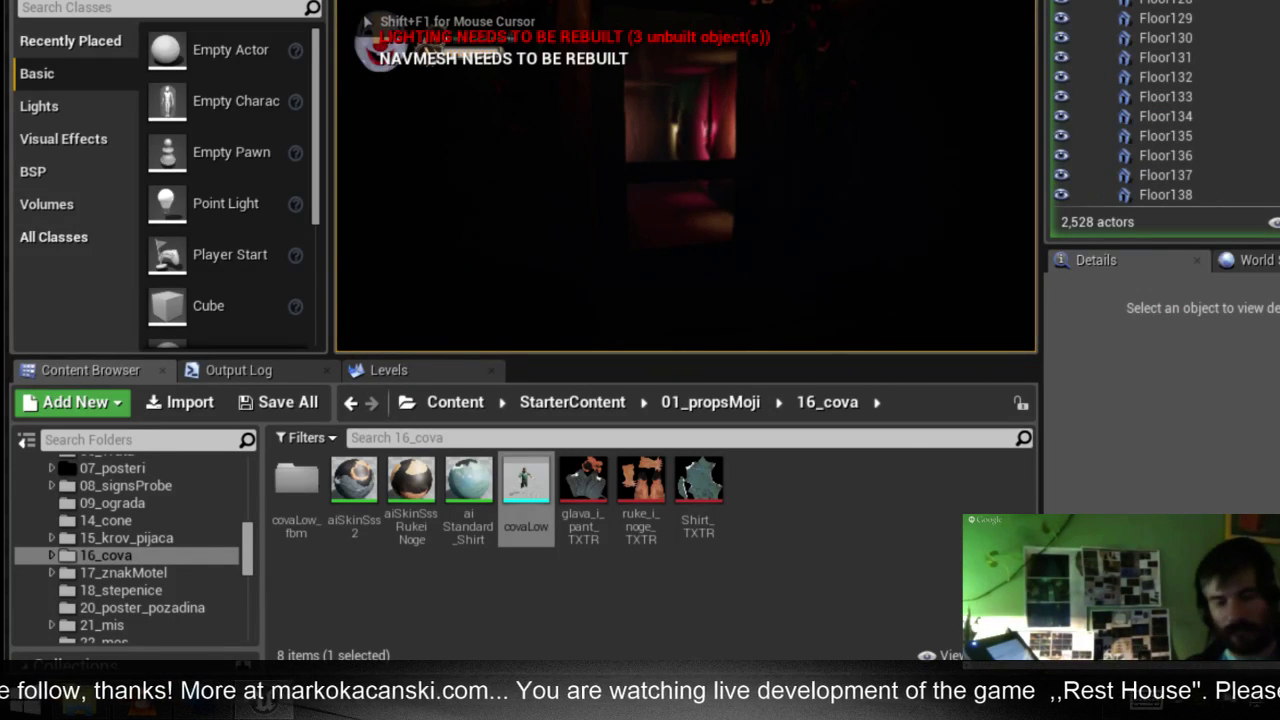
pyautogui.press('f')
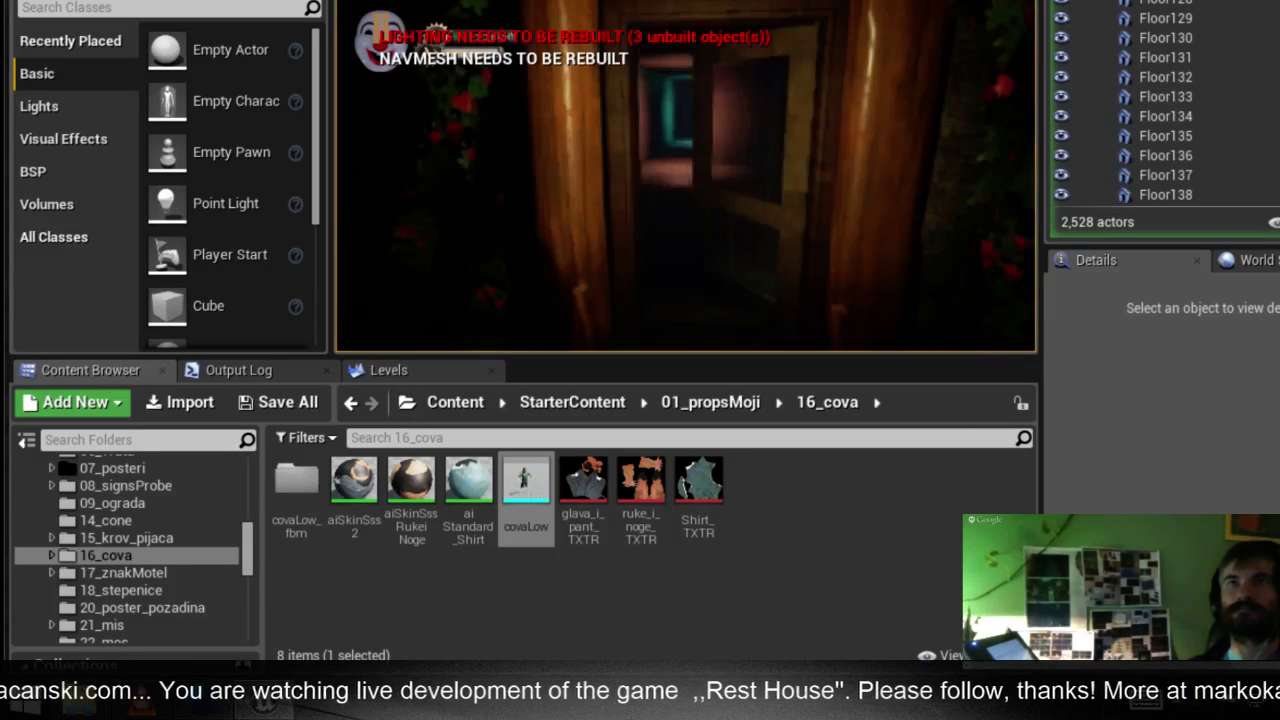
pyautogui.press('Escape')
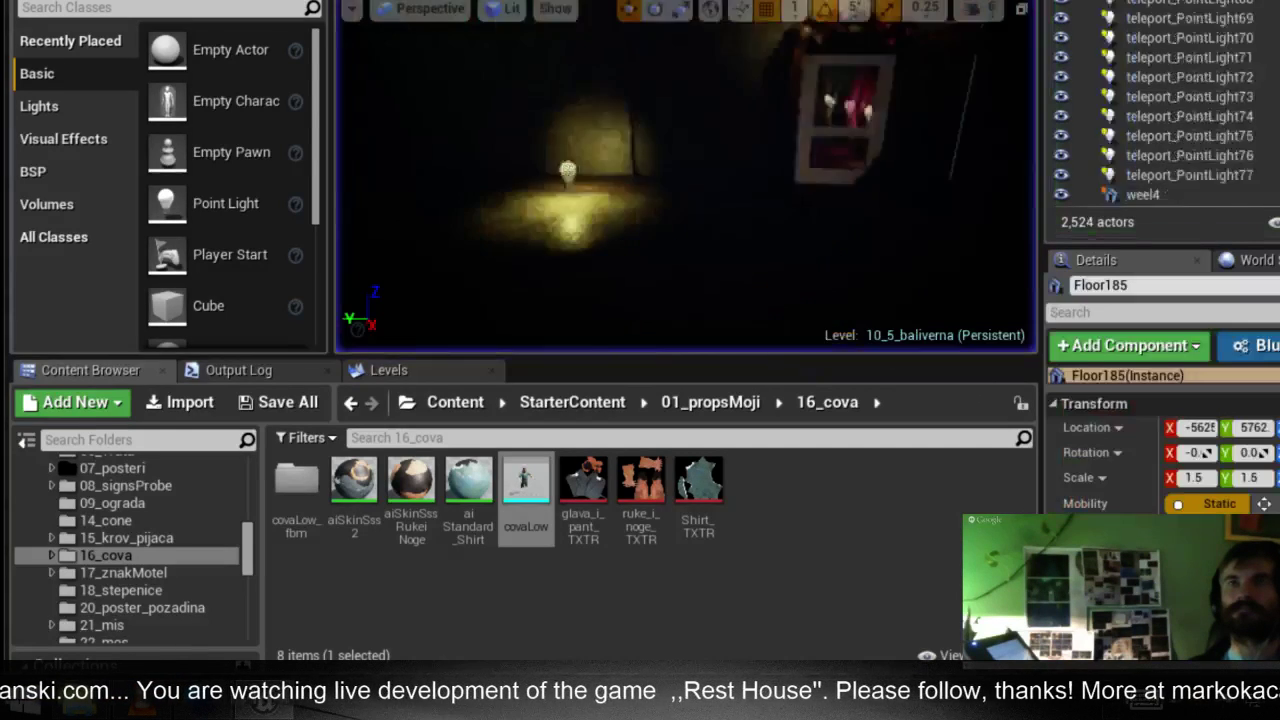
pyautogui.scroll(-5, 700, 340)
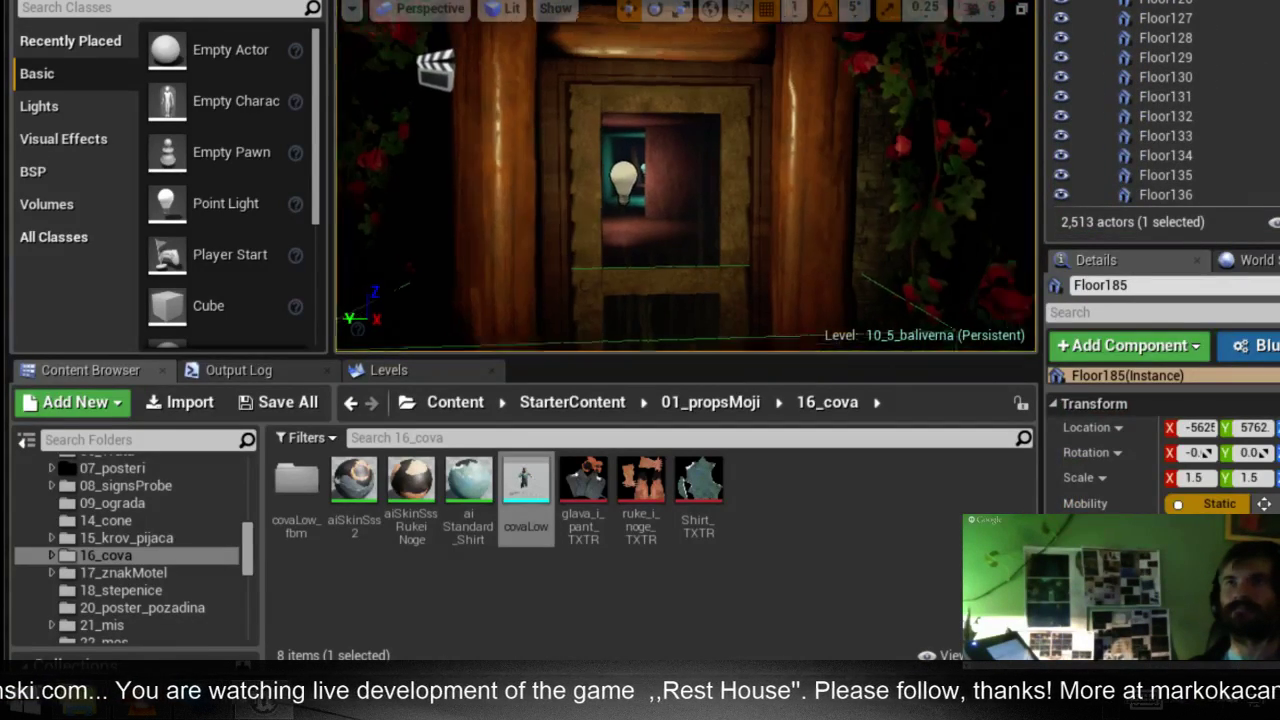
pyautogui.scroll(-3, 798, 198)
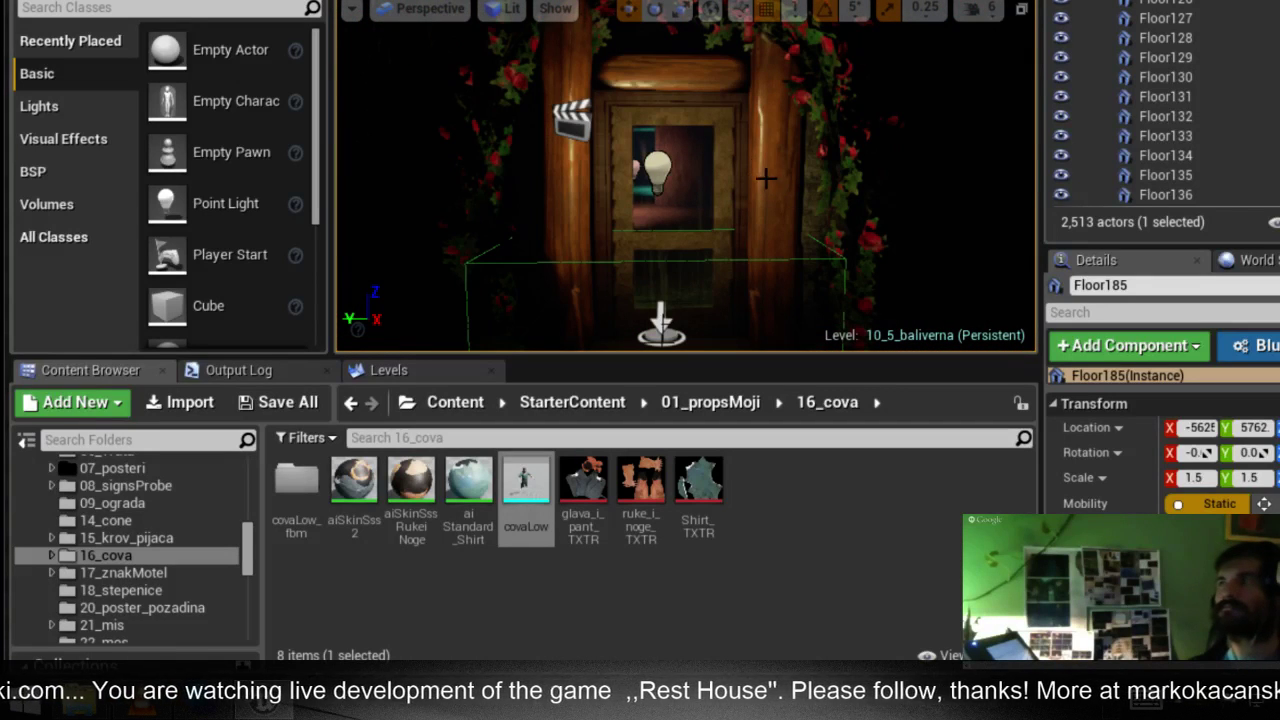
pyautogui.click(767, 178)
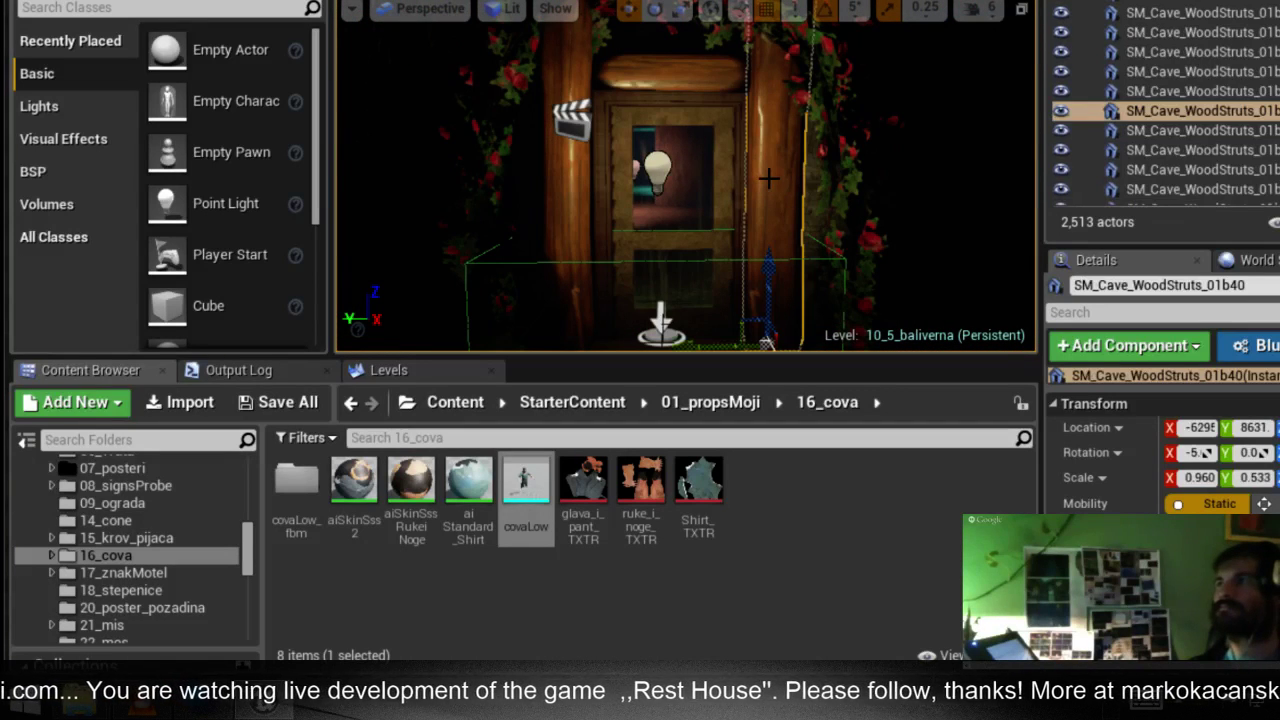
# Select the beam, post, SM_DoorFrame2 and DoorAuto and scale them from 0.533 to 0.583
pyautogui.keyDown('ctrl'); pyautogui.click(663, 76); pyautogui.keyUp('ctrl')
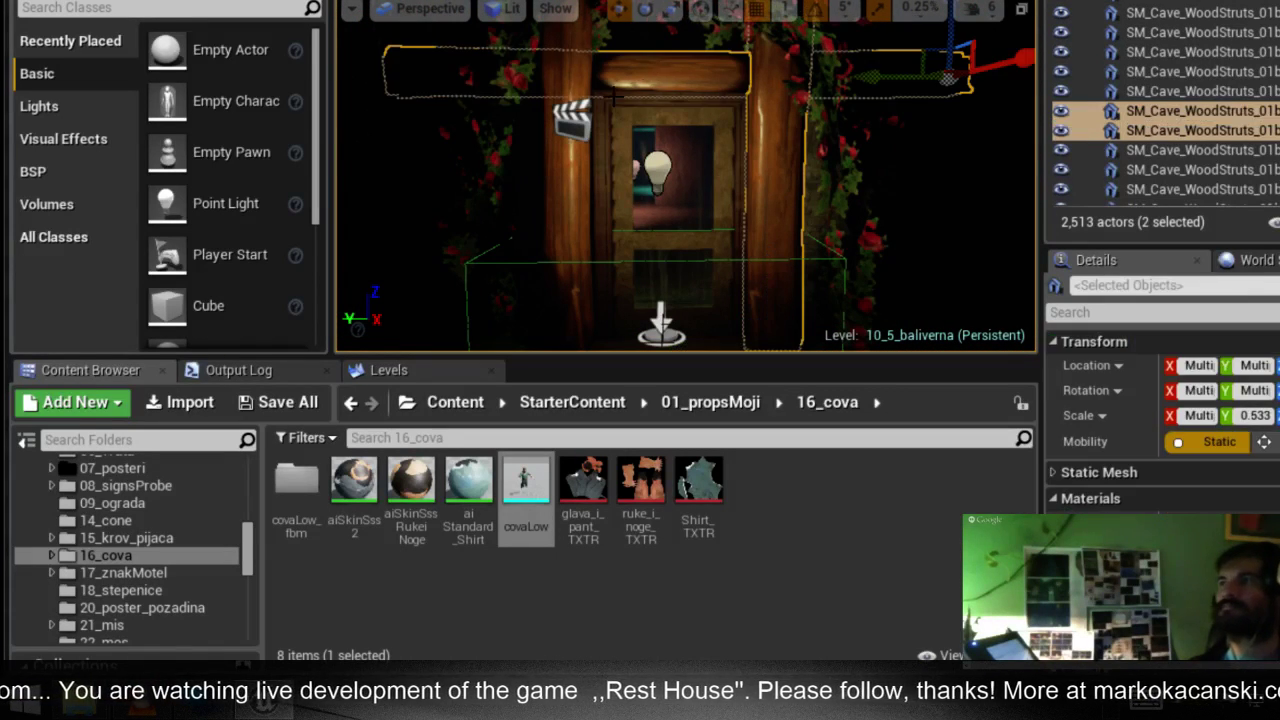
pyautogui.keyDown('ctrl'); pyautogui.click(557, 180); pyautogui.keyUp('ctrl')
pyautogui.keyDown('ctrl'); pyautogui.click(601, 180); pyautogui.keyUp('ctrl')
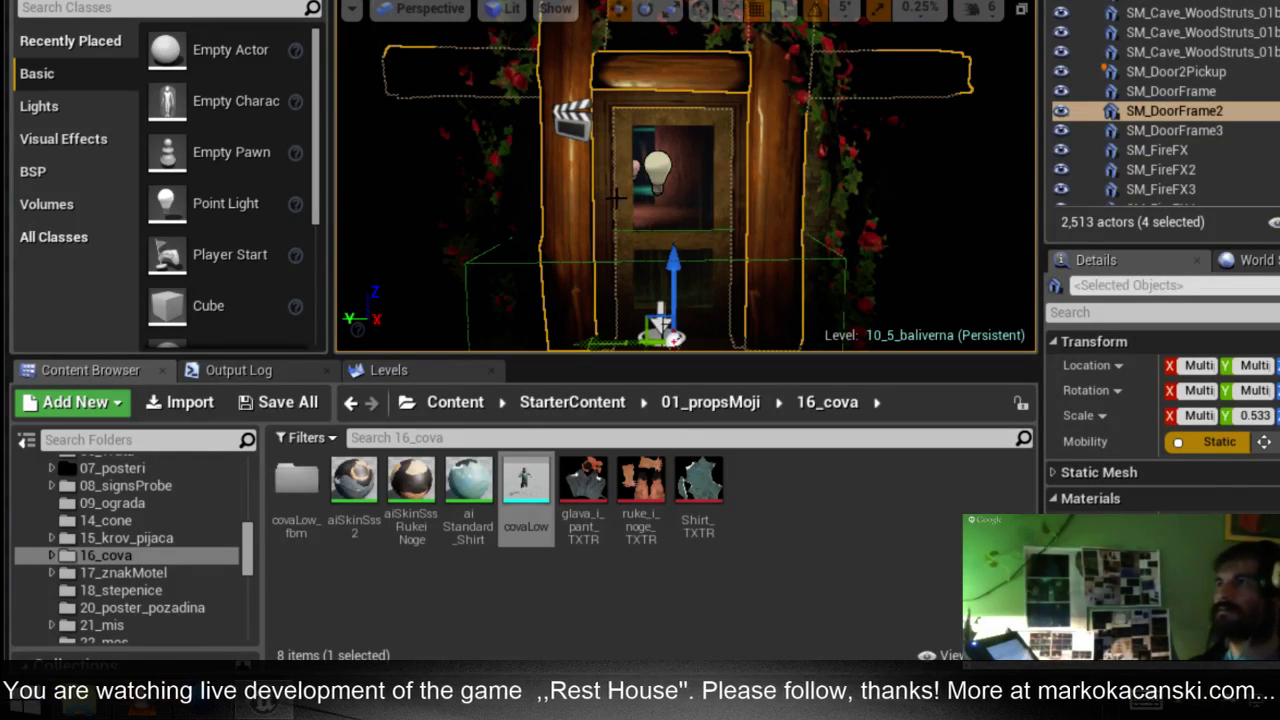
pyautogui.keyDown('ctrl'); pyautogui.click(622, 184); pyautogui.keyUp('ctrl')
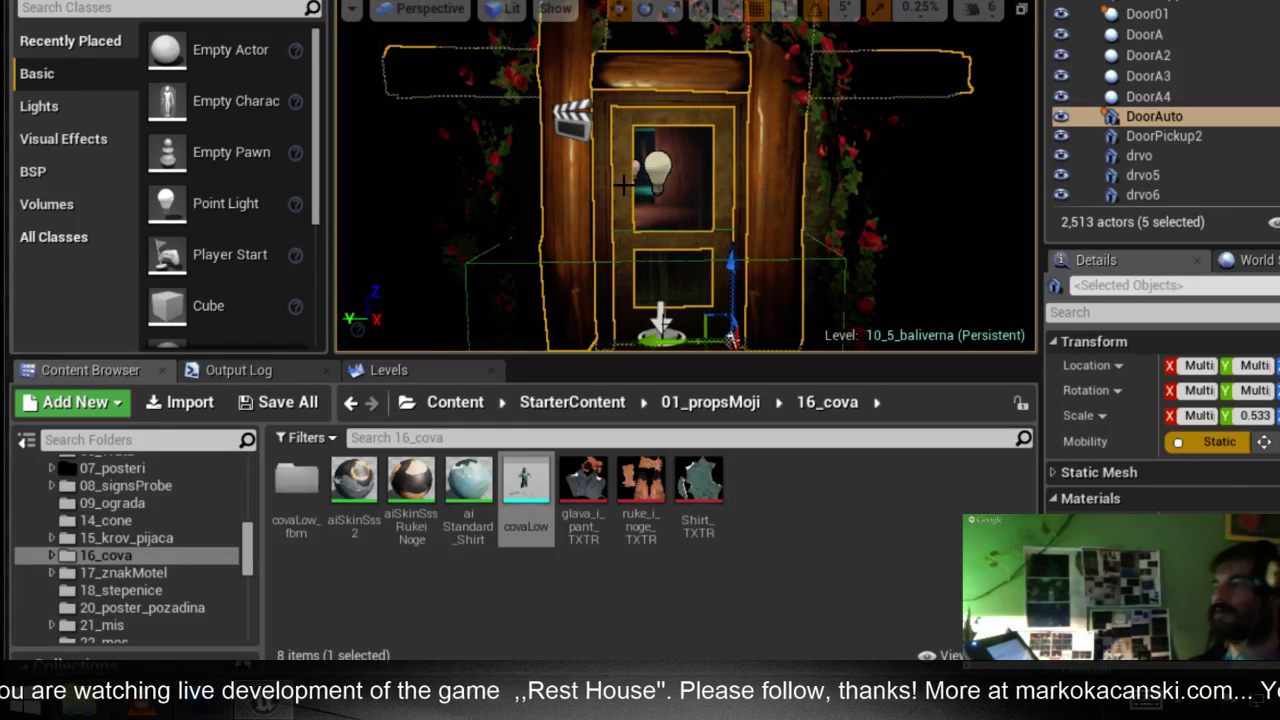
pyautogui.click(628, 192)
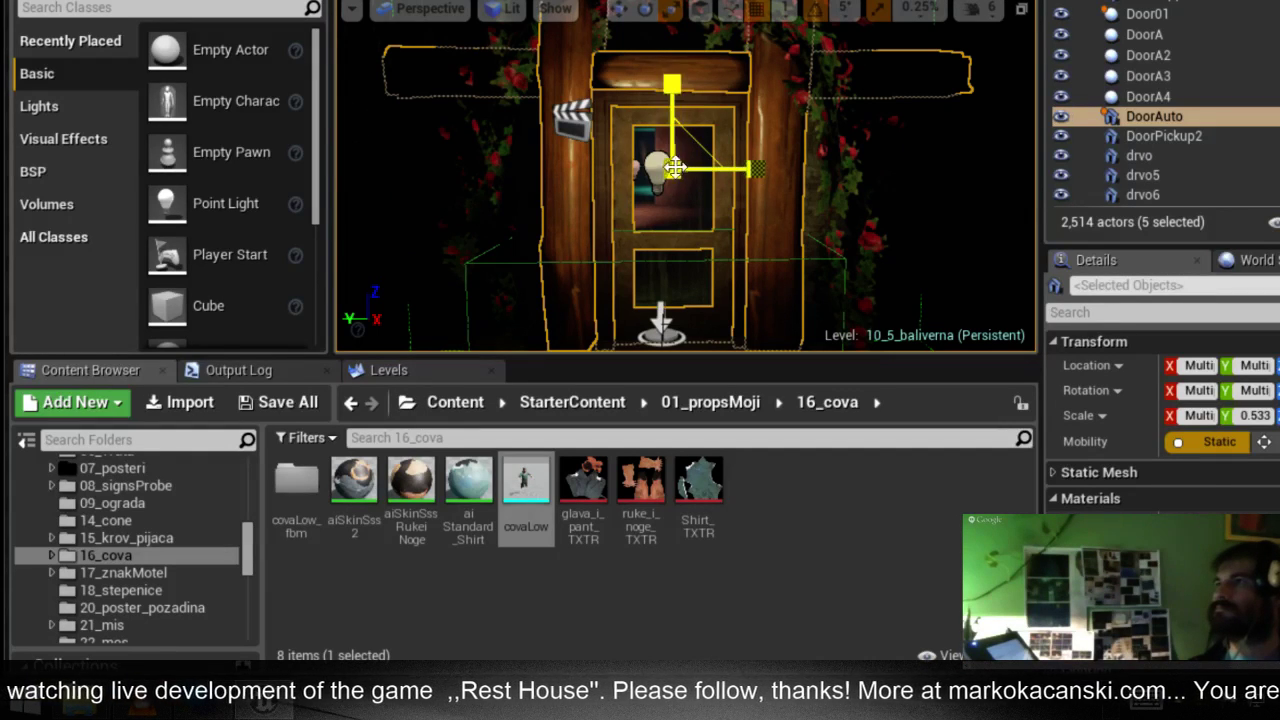
pyautogui.moveTo(687, 177); pyautogui.dragTo(704, 169)
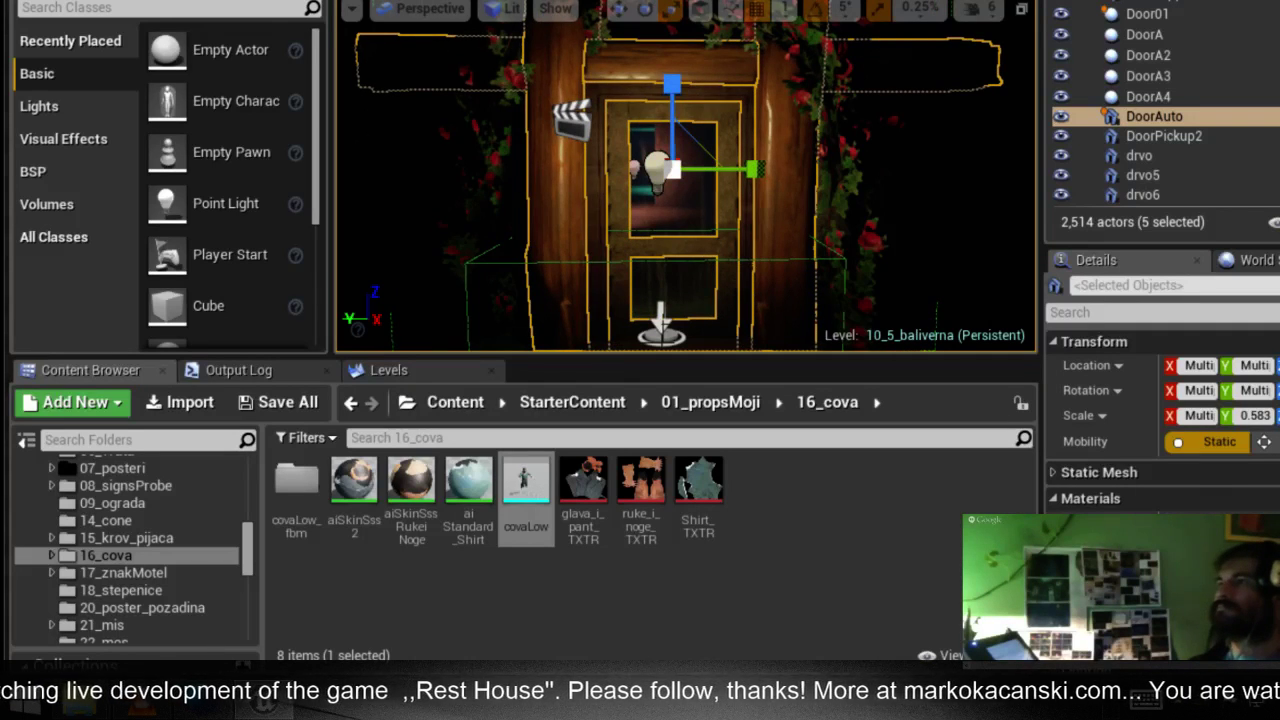
pyautogui.moveTo(692, 173); pyautogui.dragTo(692, 200, button='right')
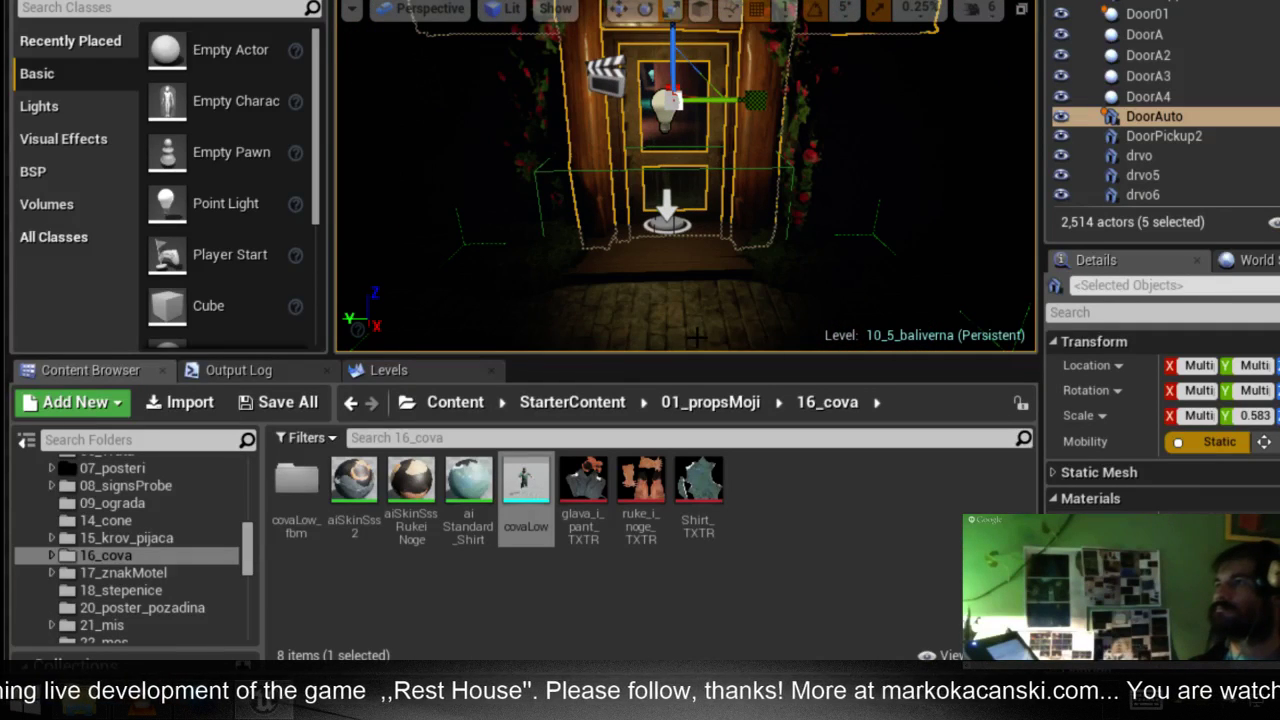
# Play From Here on Floor201 to test the enlarged door, then stop the session
pyautogui.rightClick(695, 331)
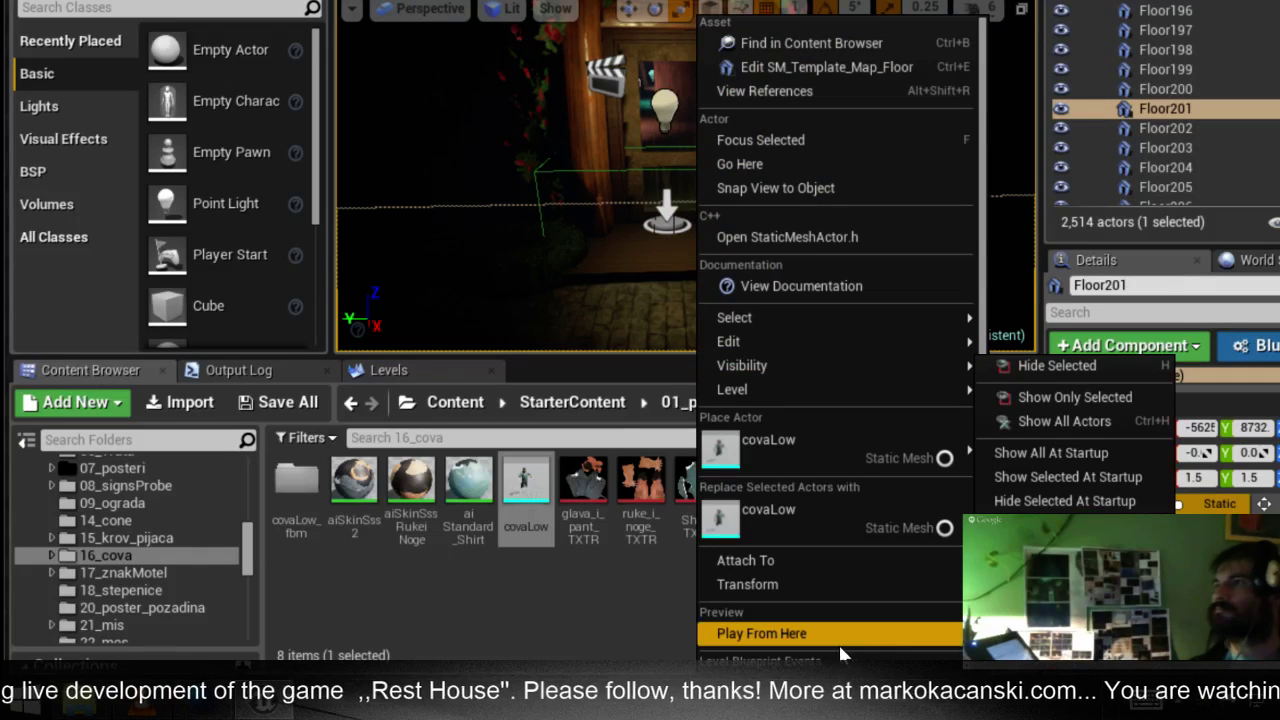
pyautogui.click(826, 598)
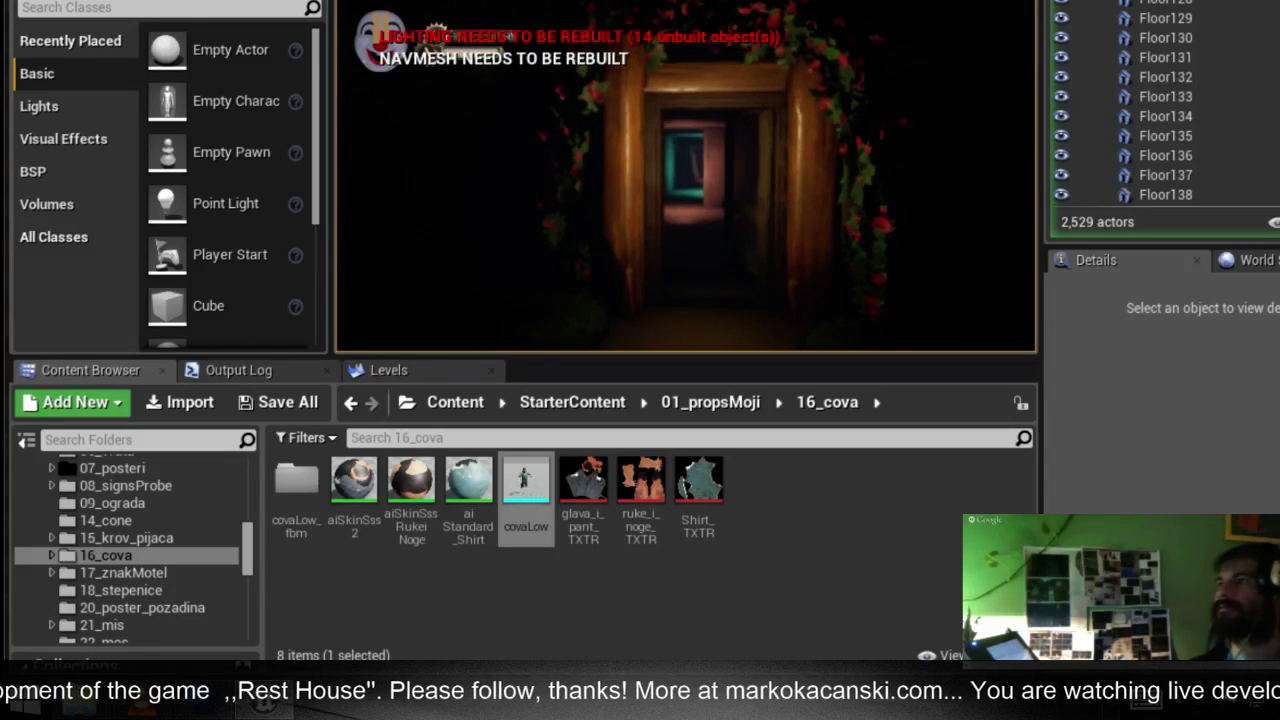
pyautogui.press('Escape')
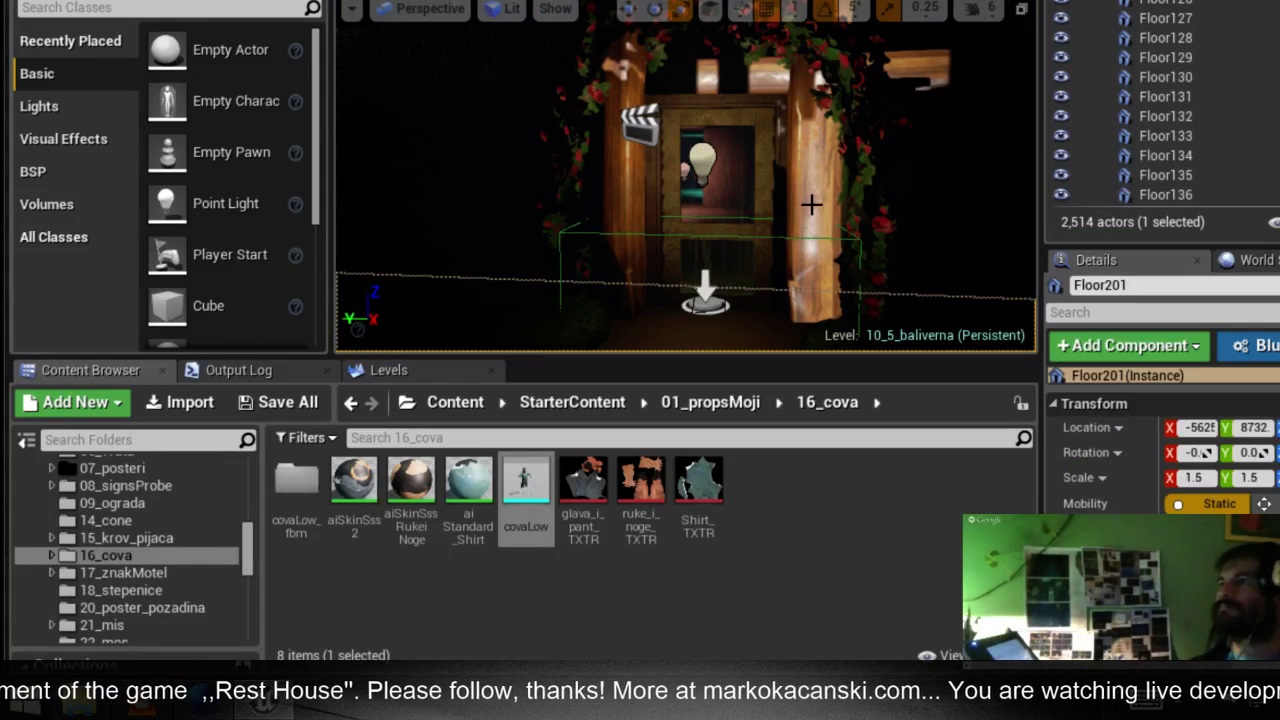
# Reselect the doorway pieces and scale them from 0.583 to 0.628
pyautogui.click(806, 202)
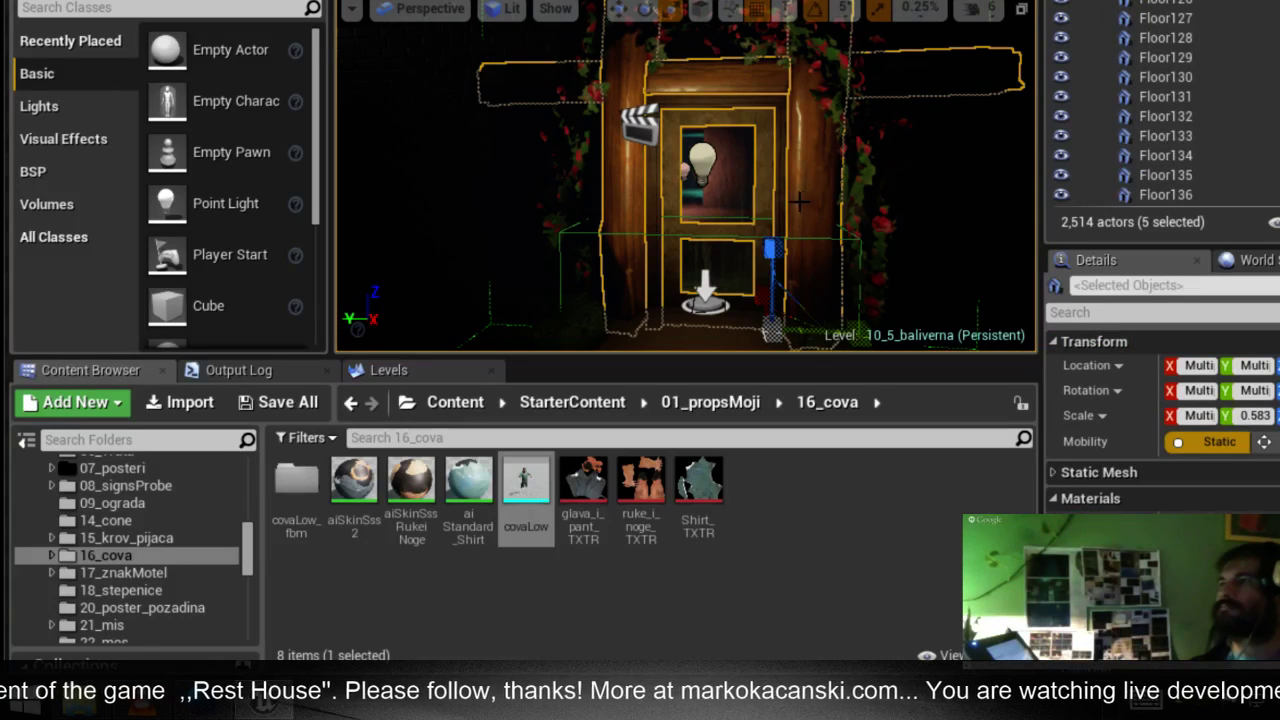
pyautogui.moveTo(764, 313); pyautogui.dragTo(785, 295)
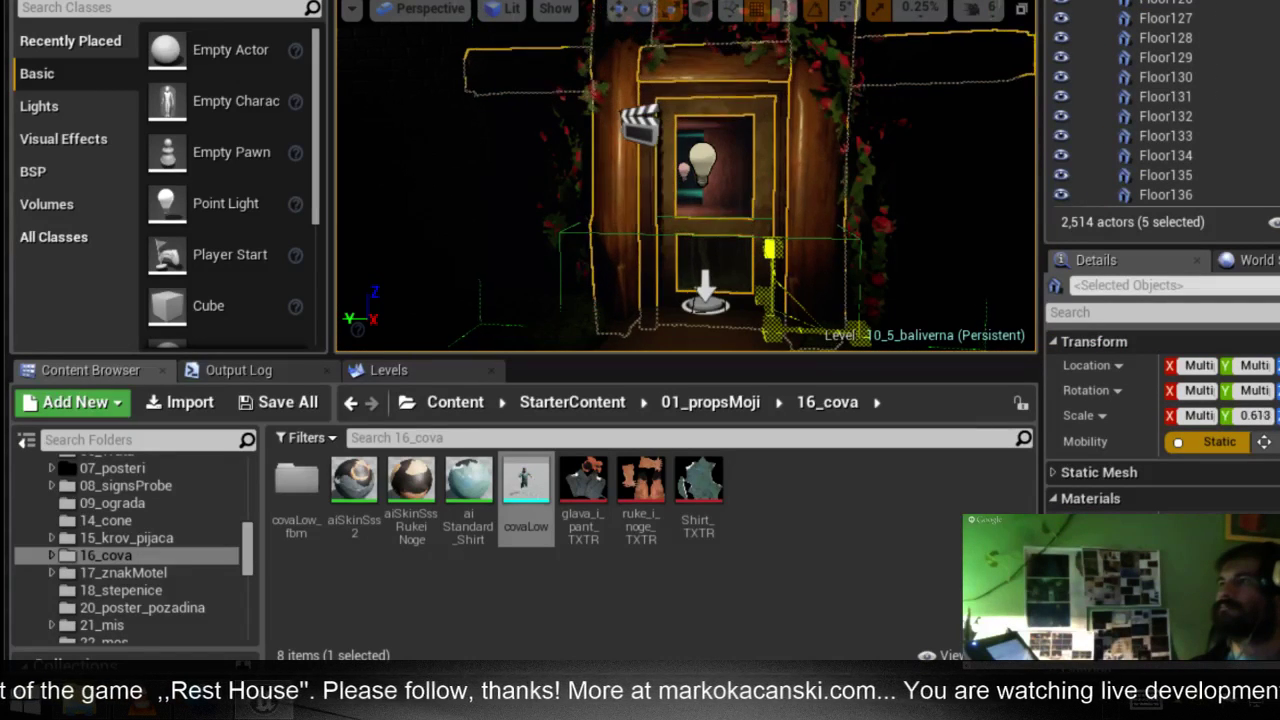
pyautogui.moveTo(769, 248)
pyautogui.mouseDown()
pyautogui.moveTo(790, 240)
pyautogui.moveTo(770, 248)
pyautogui.mouseUp()
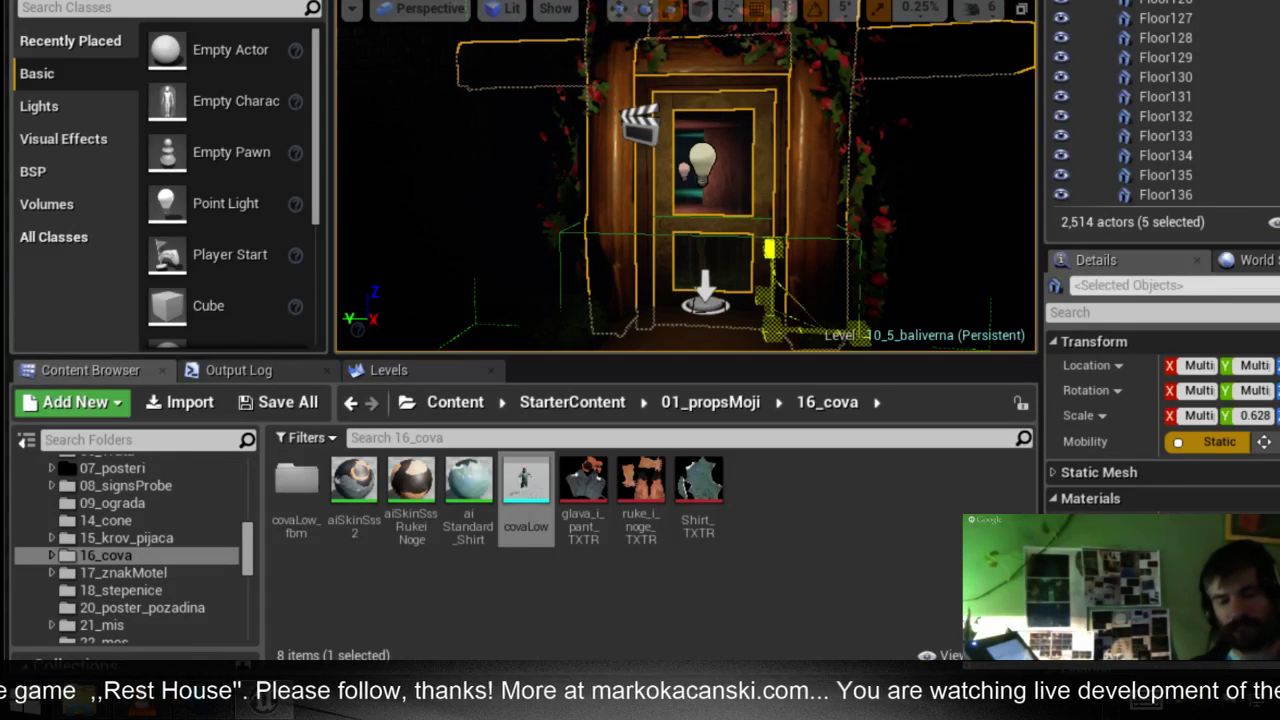
# Switch to the move gizmo and bring up the Floor201 floor's actions in front of the doorway
pyautogui.press('w')
pyautogui.scroll(-2, 718, 232)
pyautogui.moveTo(718, 232); pyautogui.dragTo(745, 260, button='right')
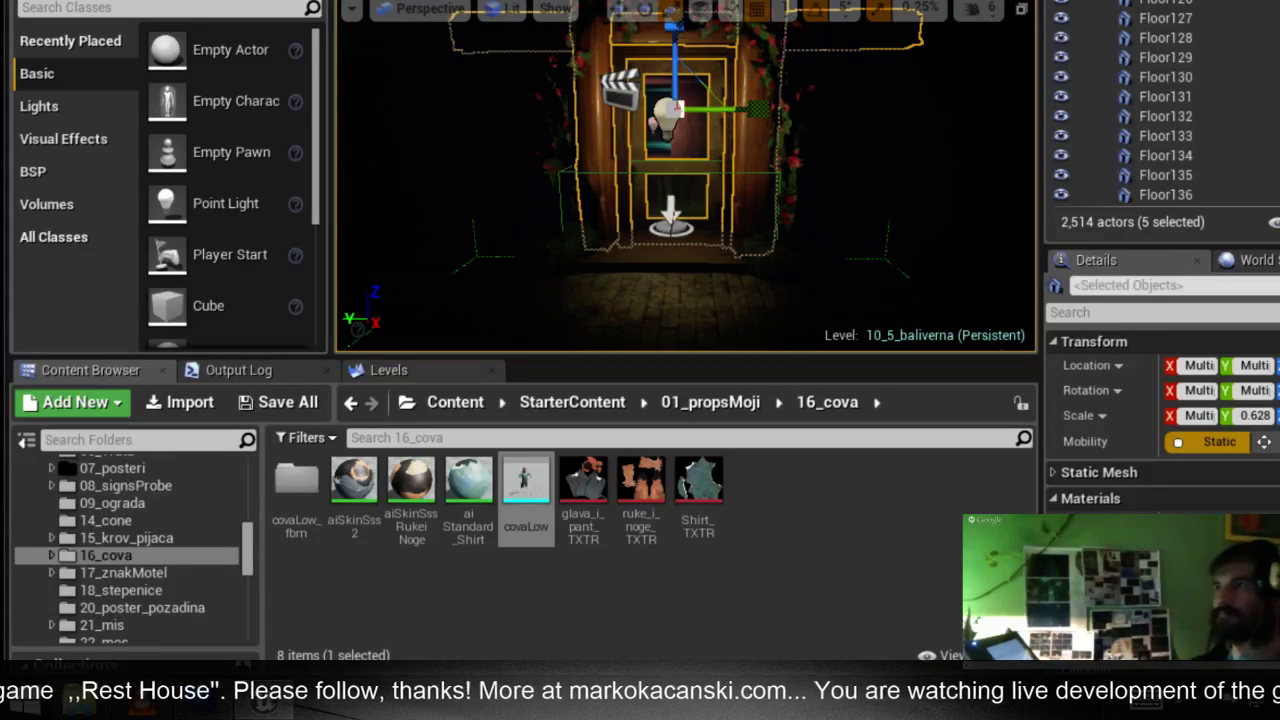
pyautogui.click(697, 291)
pyautogui.rightClick(697, 291)
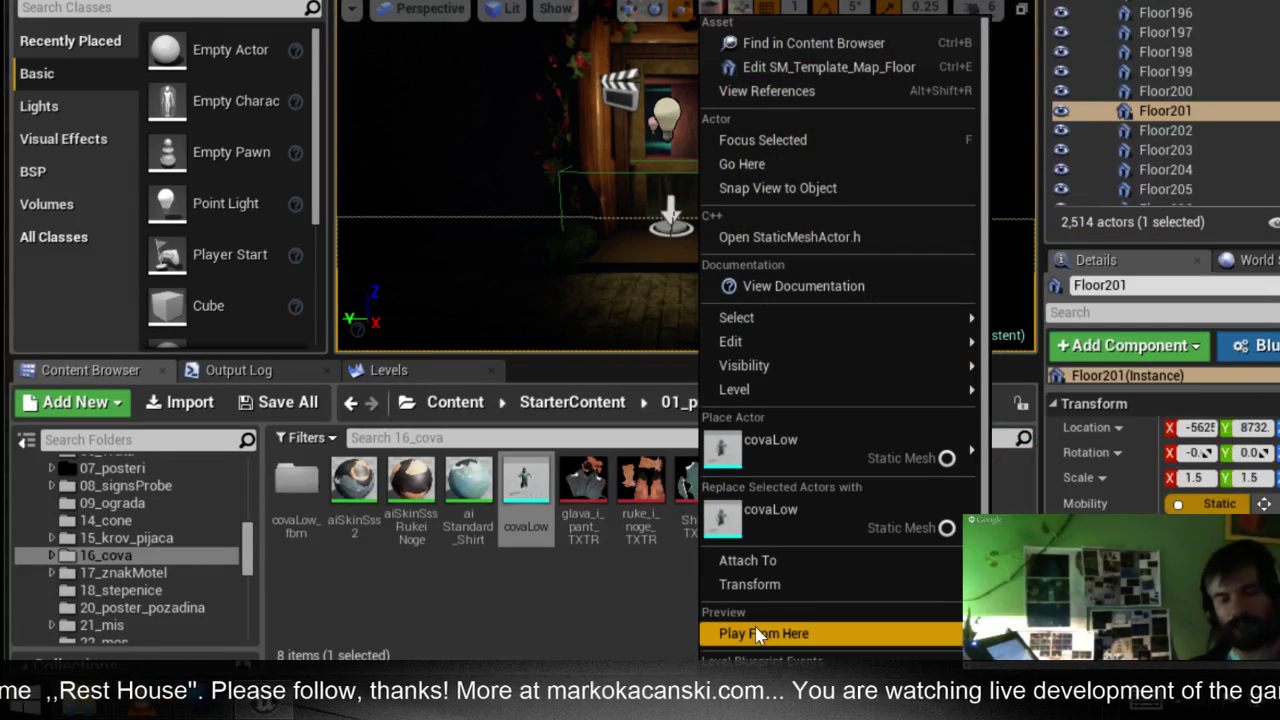
# Play from Floor201 in front of the resized doorway, walk through, then end the playtest
pyautogui.click(758, 631)
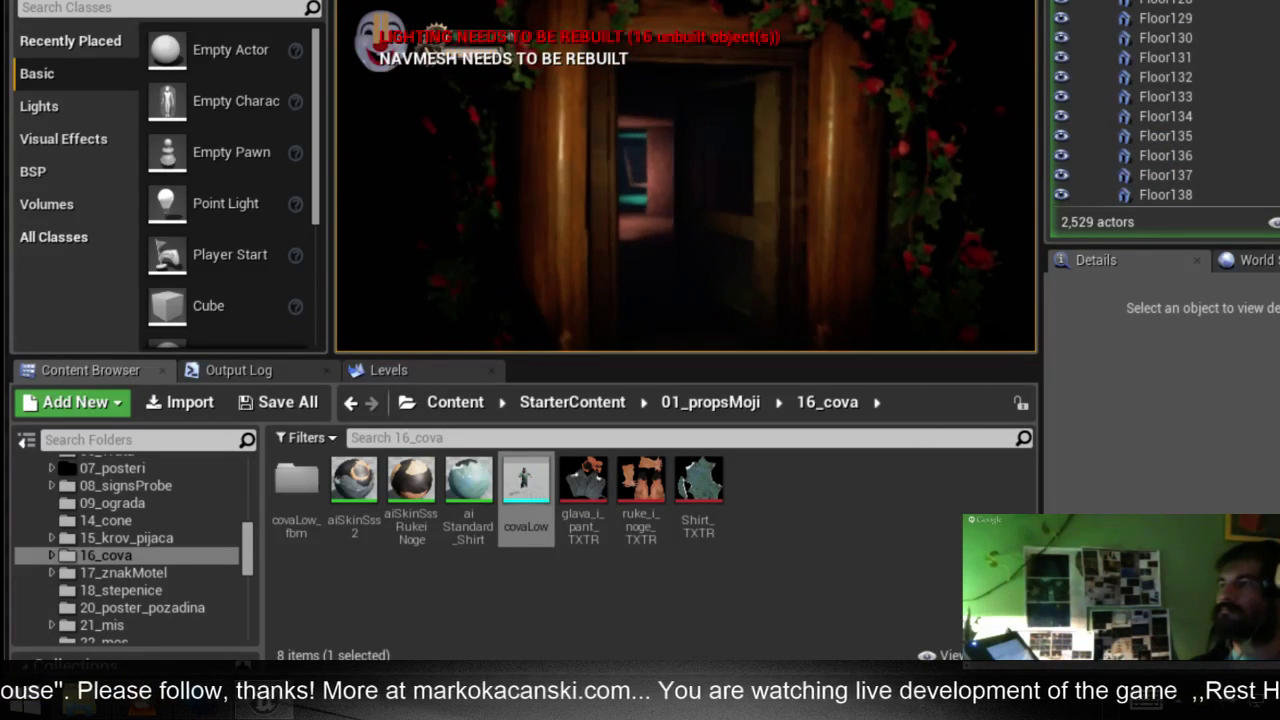
pyautogui.press('Escape')
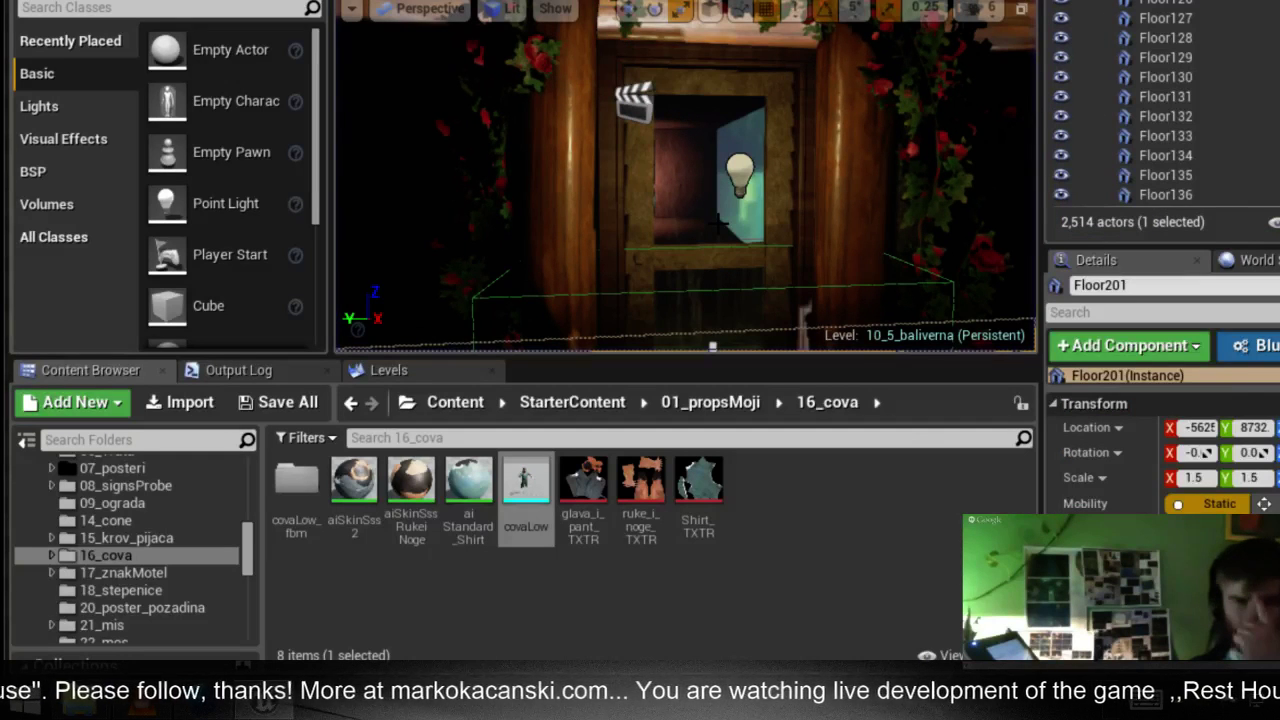
# Select and frame the five door-frame pieces, then widen them from Y scale 0.628 to 0.709
pyautogui.click(716, 225)
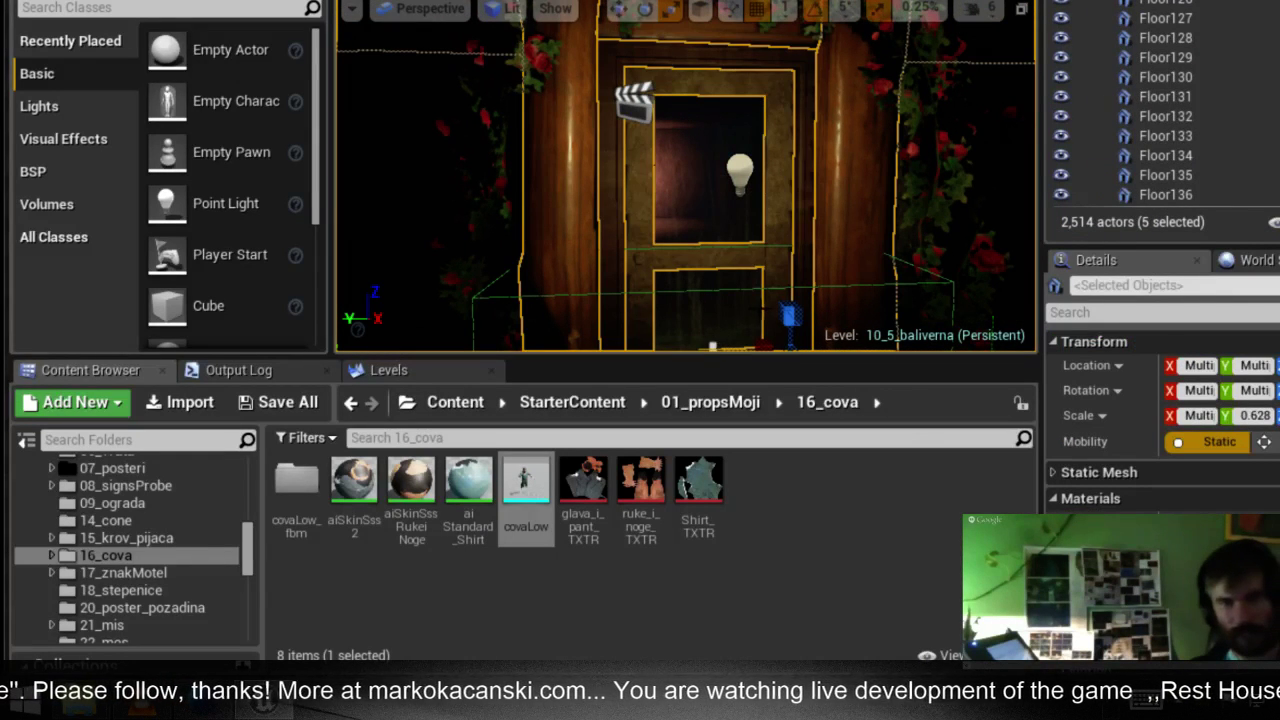
pyautogui.press('f')
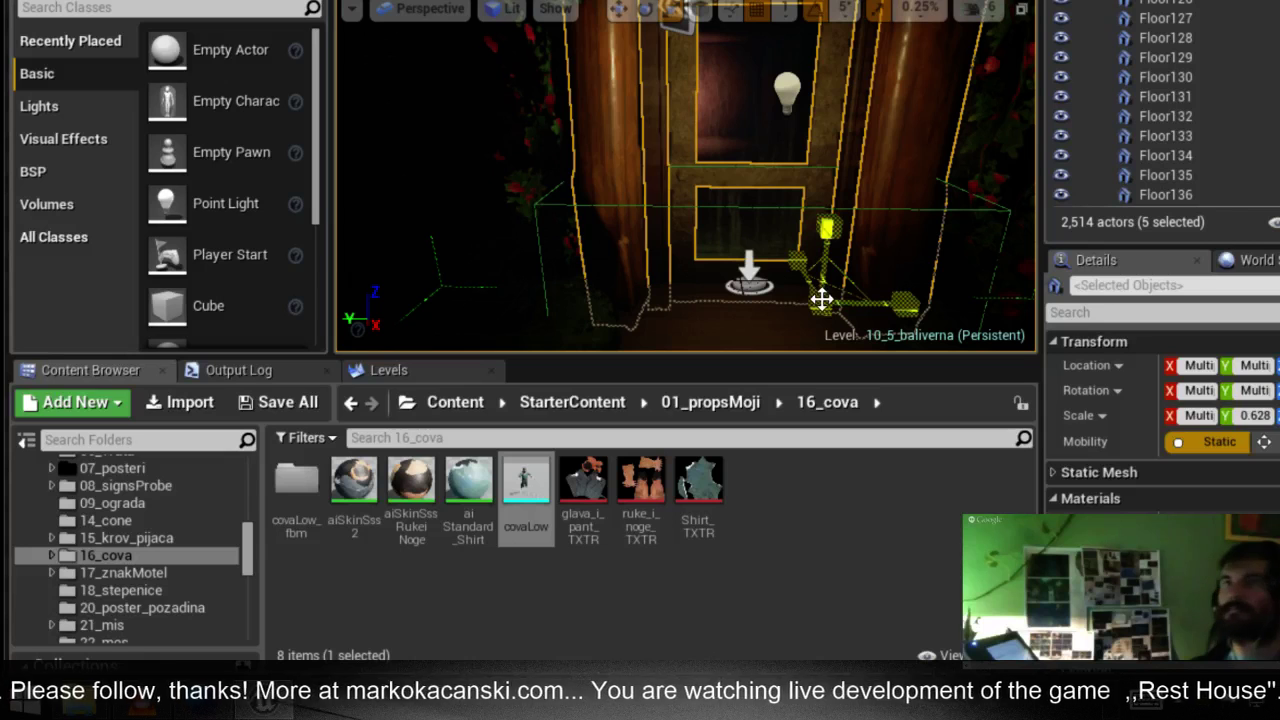
pyautogui.moveTo(826, 309); pyautogui.dragTo(838, 307)
pyautogui.scroll(-3, 776, 185)
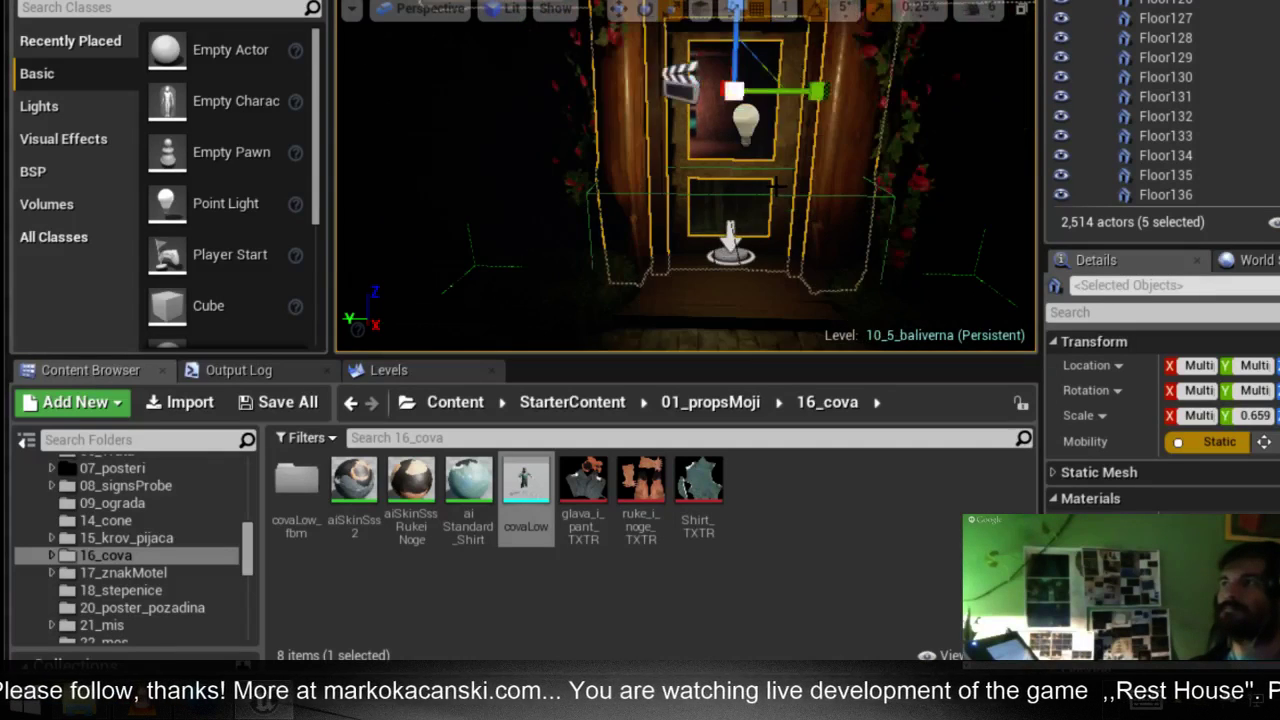
pyautogui.scroll(2, 735, 175)
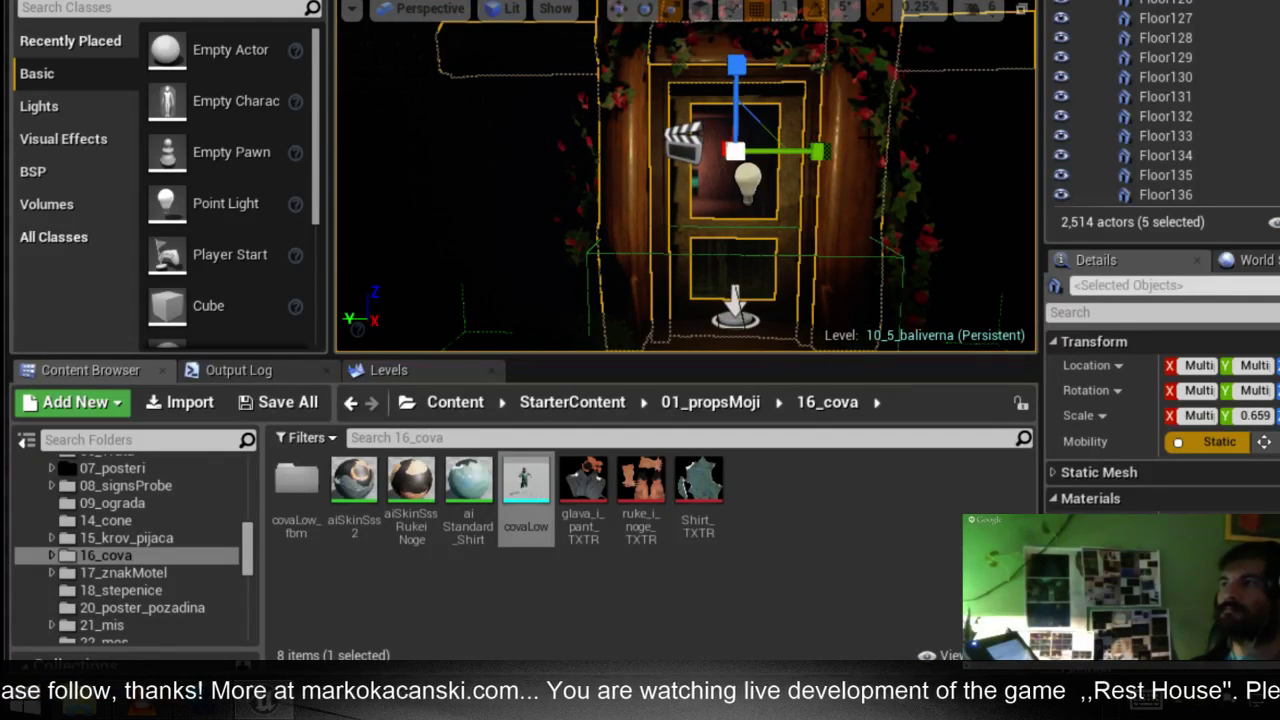
pyautogui.moveTo(811, 149)
pyautogui.mouseDown()
pyautogui.moveTo(830, 150)
pyautogui.moveTo(815, 151)
pyautogui.mouseUp()
pyautogui.scroll(-1, 798, 181)
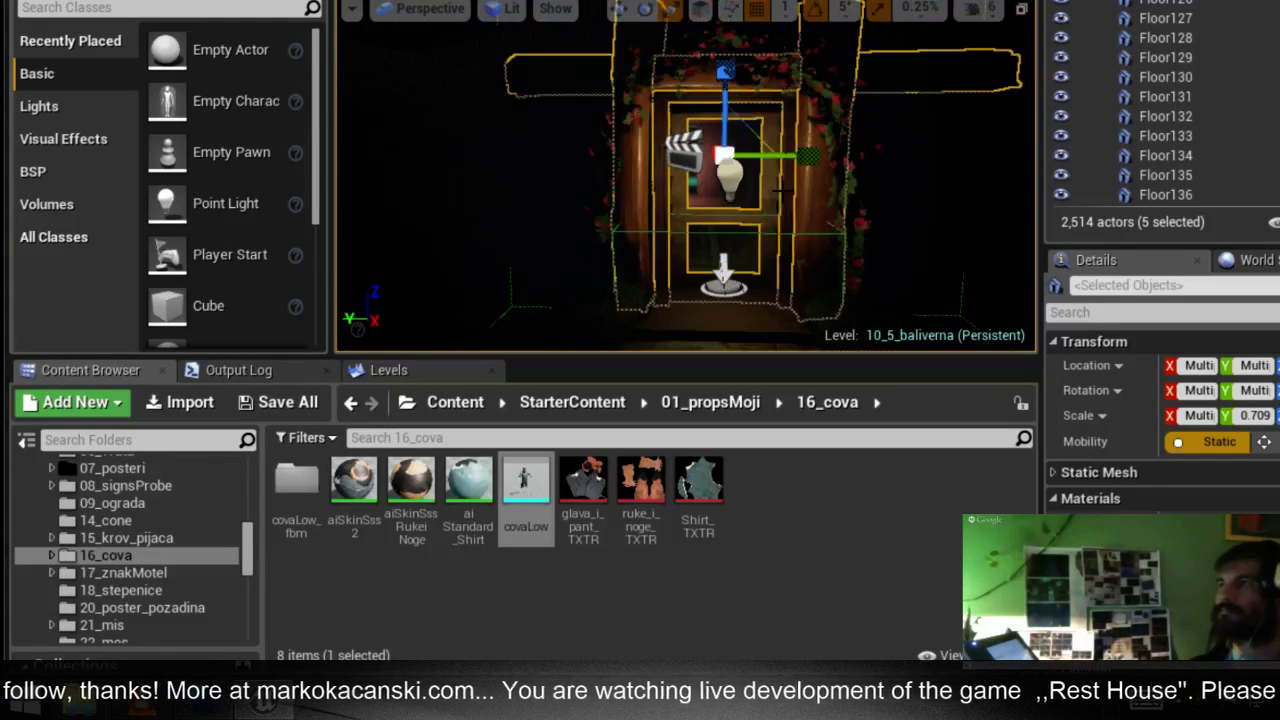
pyautogui.scroll(-1, 770, 250)
pyautogui.scroll(-1, 736, 325)
# Play from the floor before the 0.709-scaled doorway, fire the weapon once, then stop the preview
pyautogui.click(735, 312)
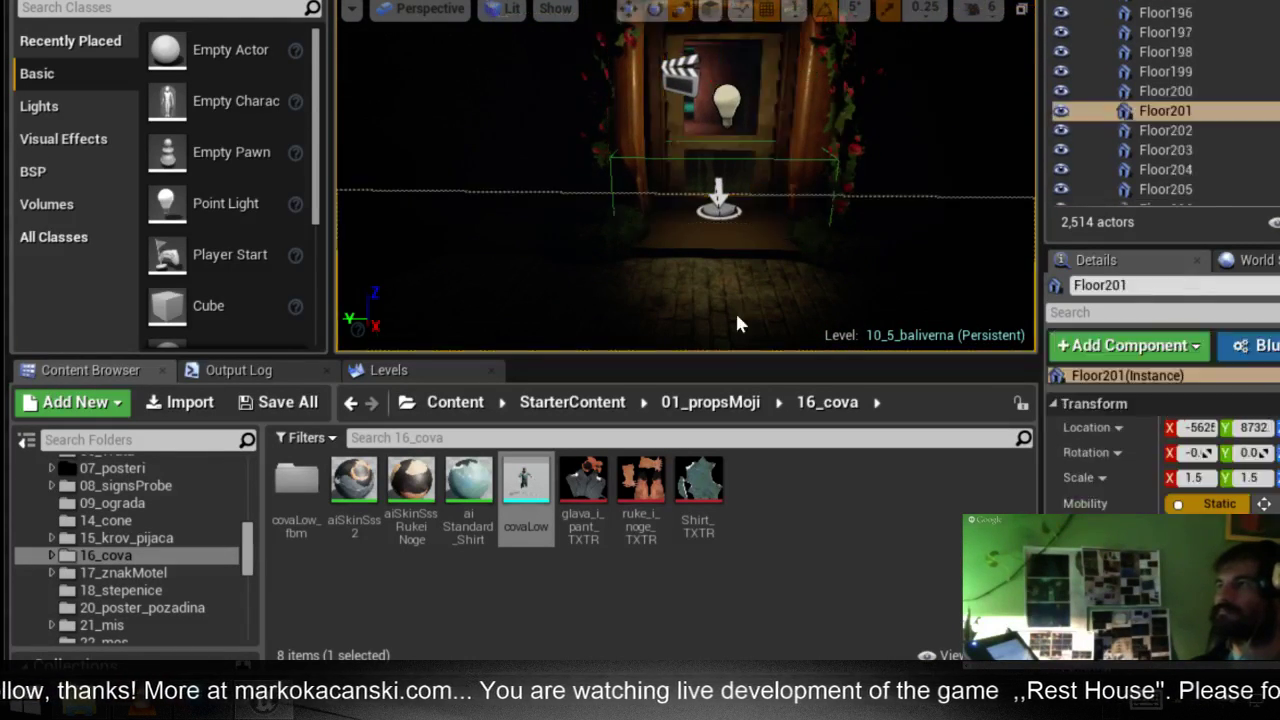
pyautogui.rightClick(735, 311)
pyautogui.click(788, 636)
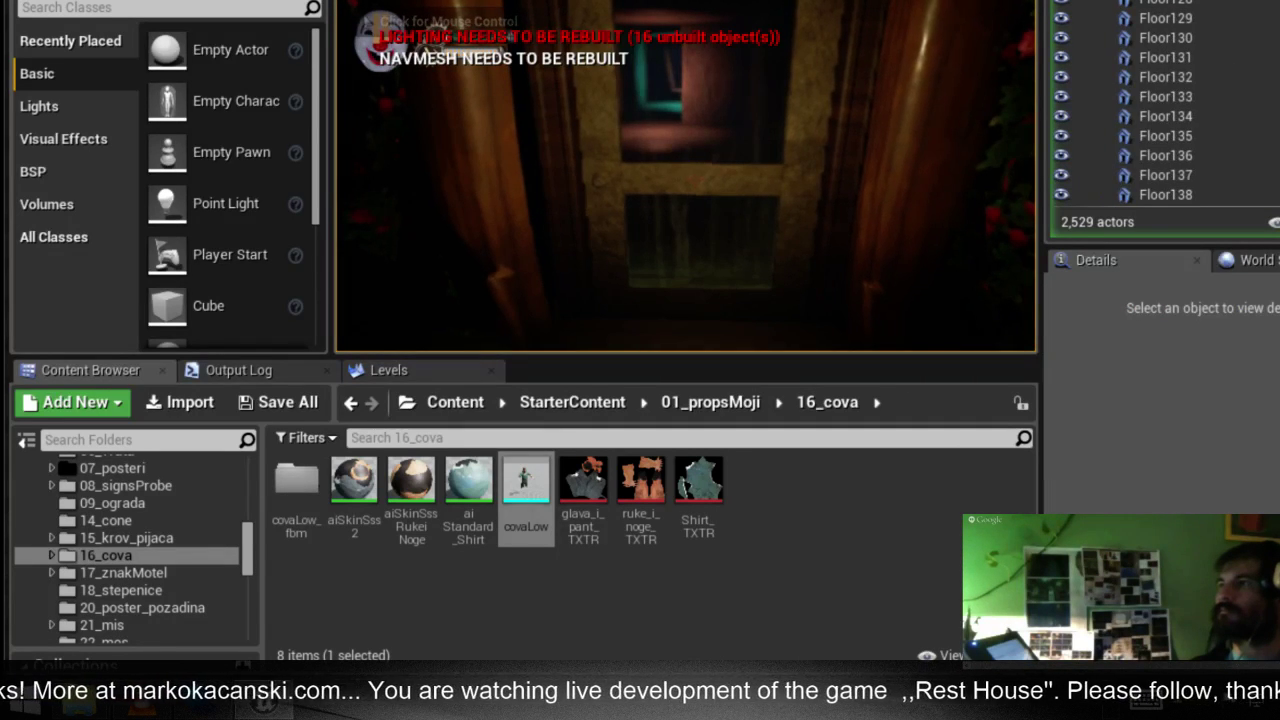
pyautogui.click(686, 176)
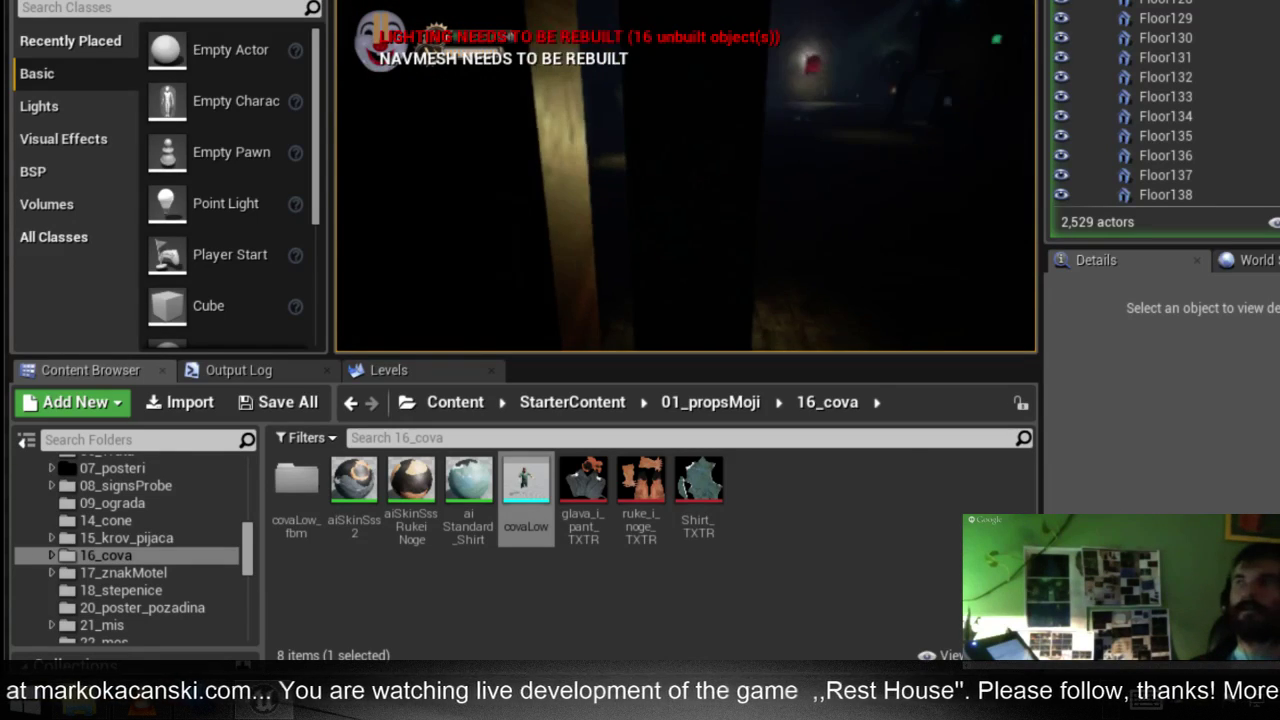
pyautogui.click(686, 176)
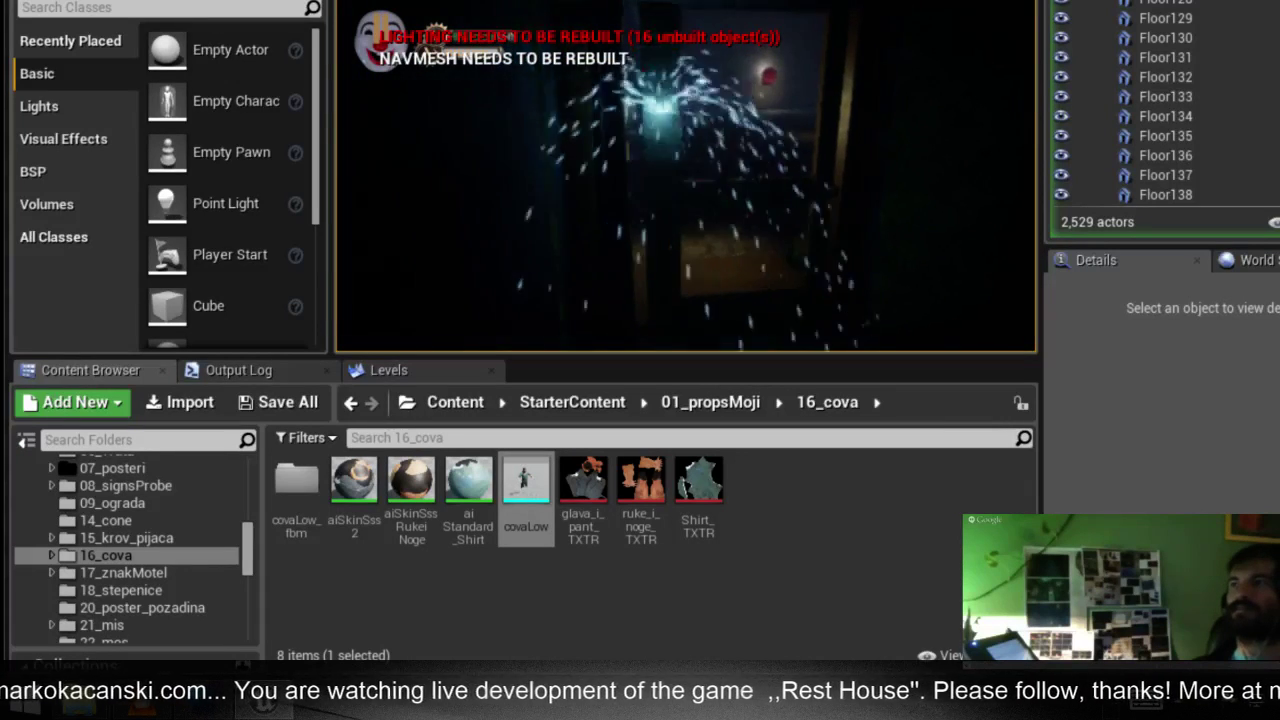
pyautogui.press('Escape')
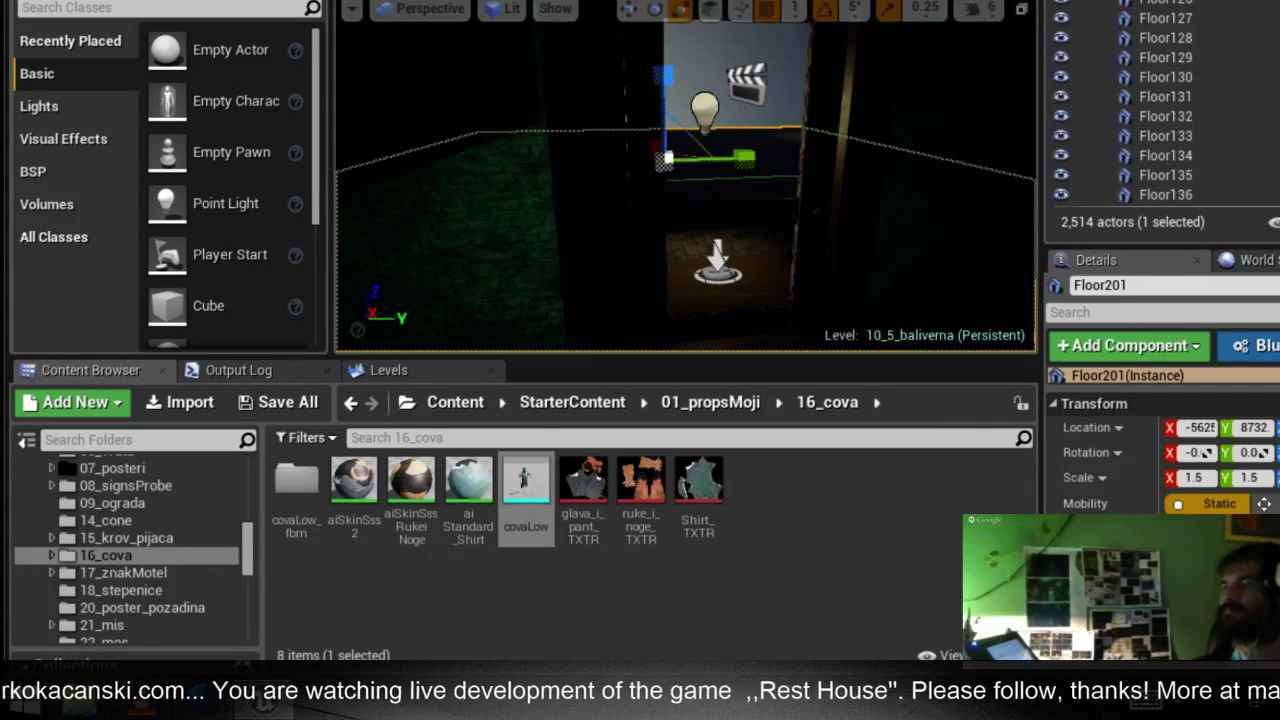
pyautogui.moveTo(685, 200); pyautogui.dragTo(697, 200, button='right')
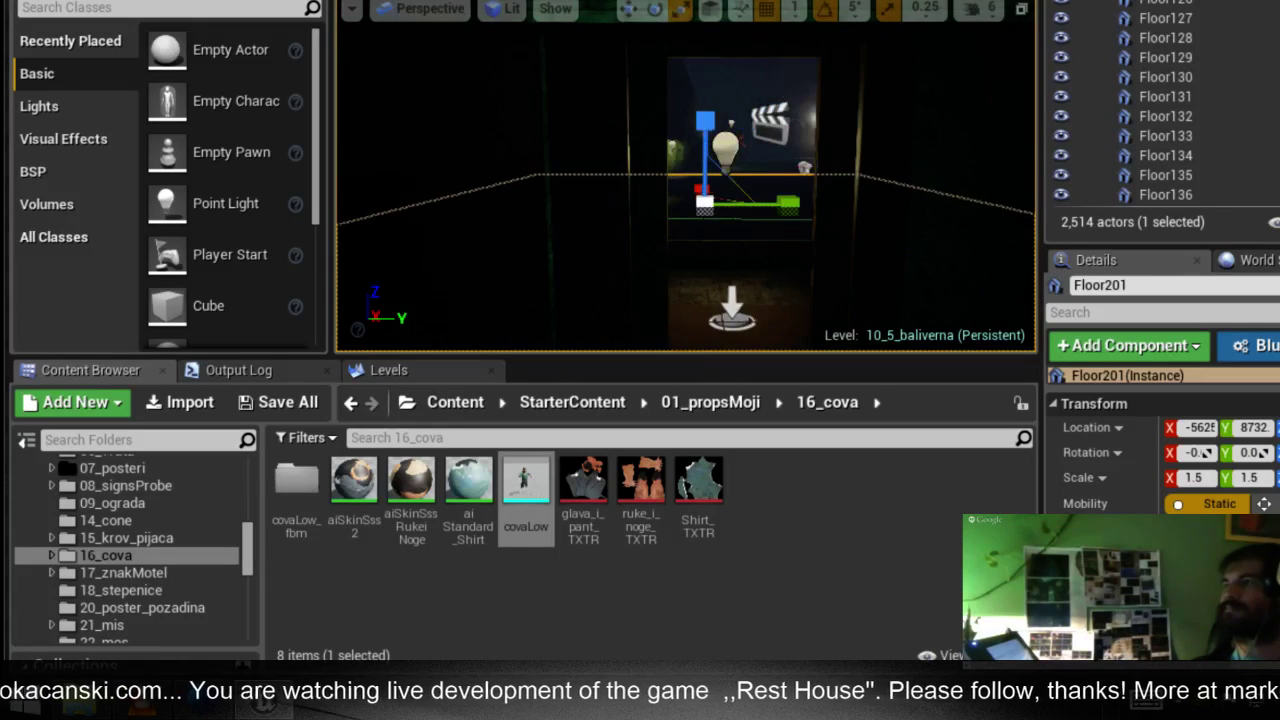
pyautogui.moveTo(697, 200)
pyautogui.mouseDown(button='right')
pyautogui.moveTo(740, 200)
pyautogui.moveTo(700, 200)
pyautogui.moveTo(712, 200)
pyautogui.mouseUp(button='right')
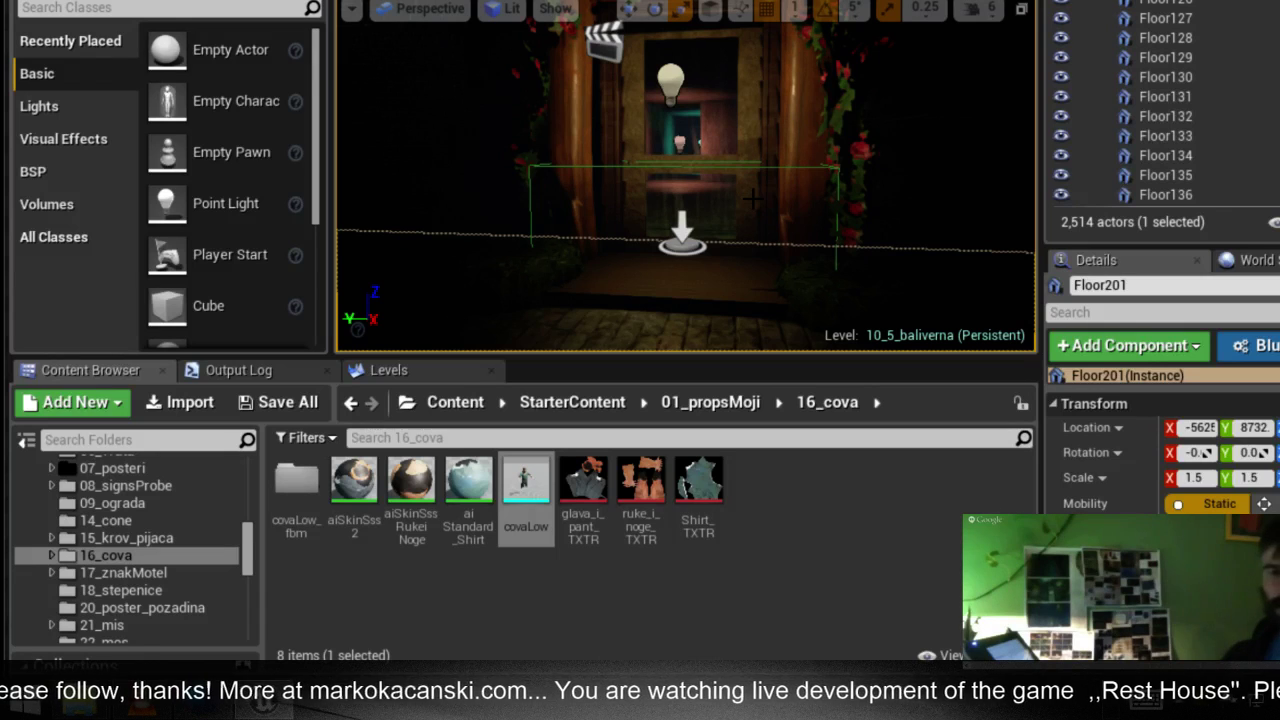
pyautogui.moveTo(752, 198); pyautogui.dragTo(698, 236, button='right')
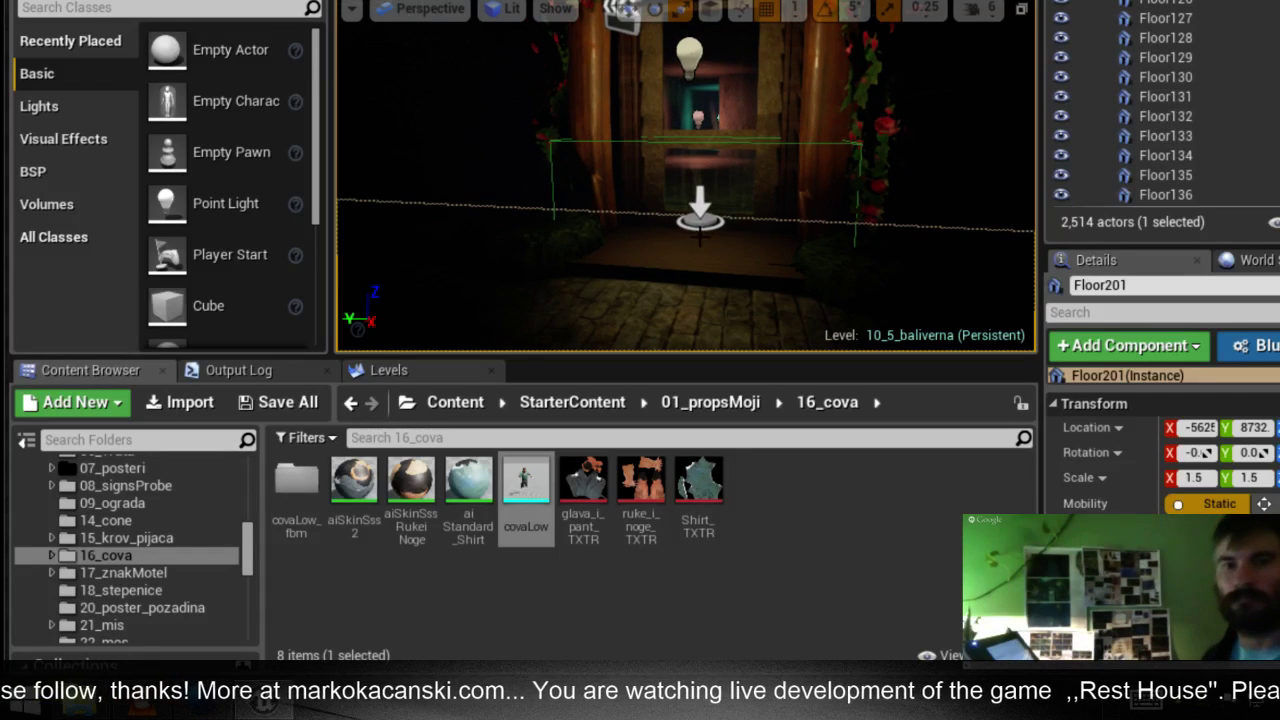
# Play from Floor201, walk forward through the glowing corridor toward the lit door, then stop
pyautogui.rightClick(672, 236)
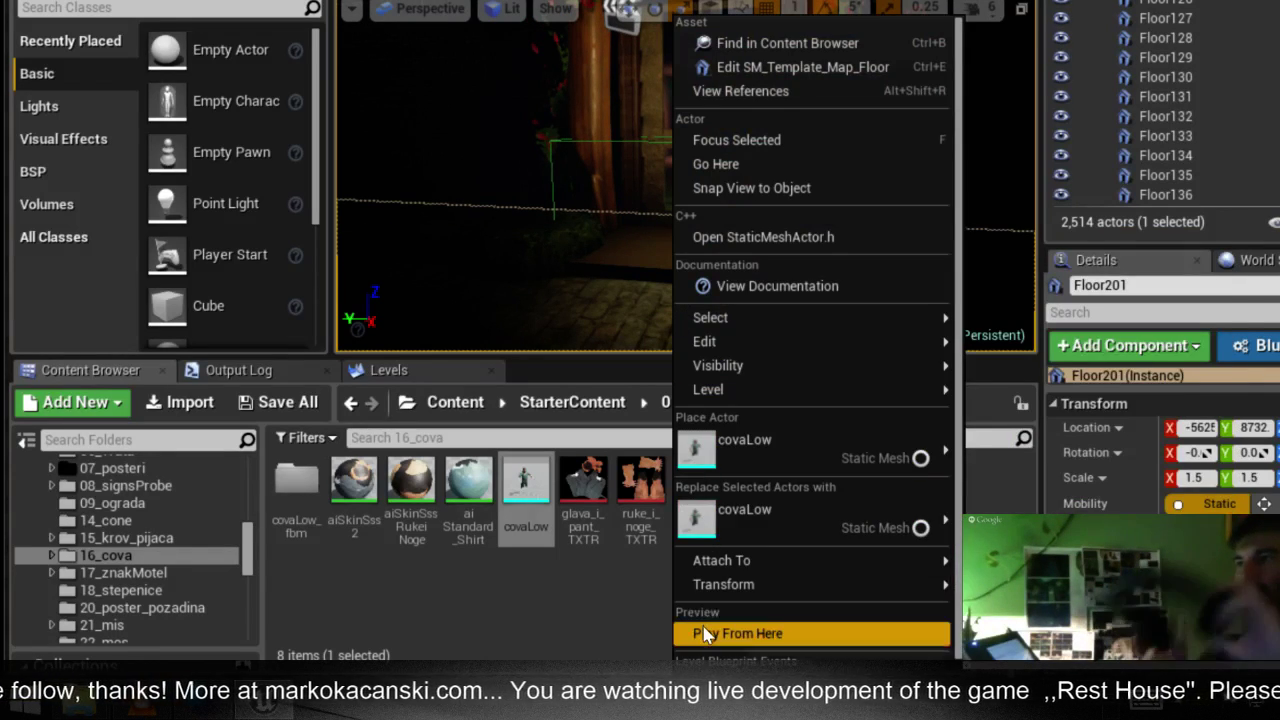
pyautogui.click(706, 633)
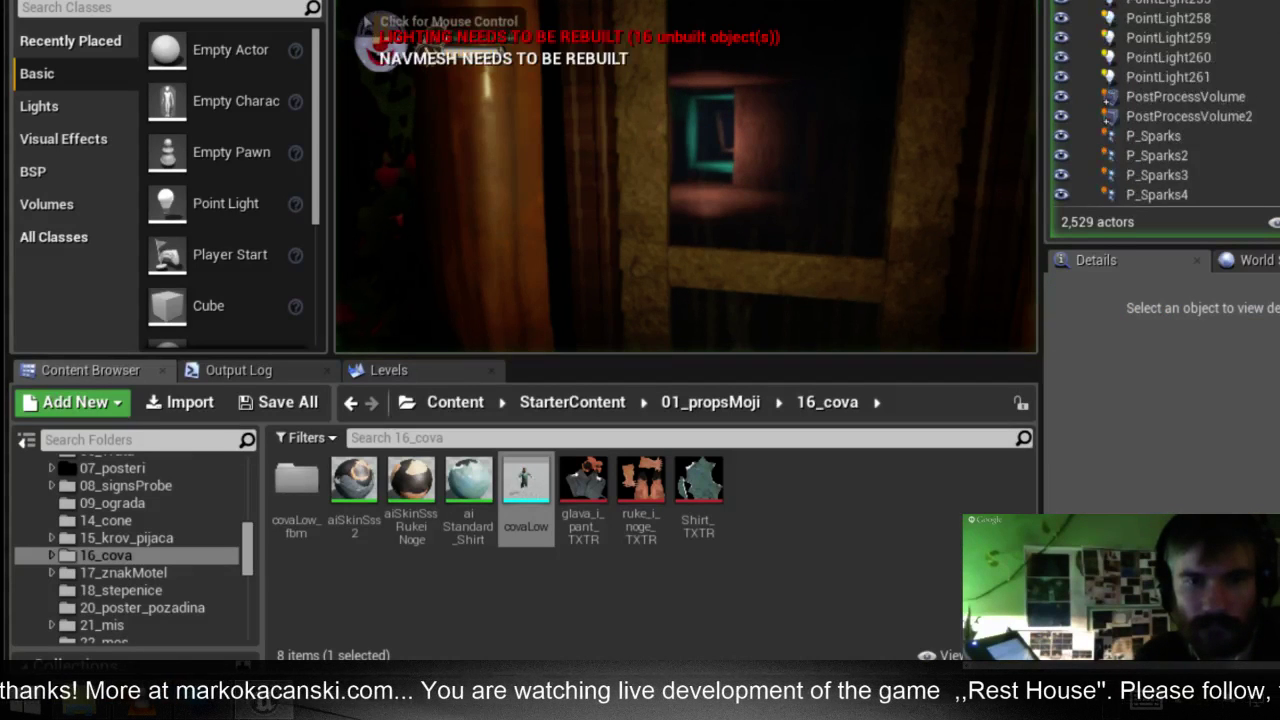
pyautogui.press('w')
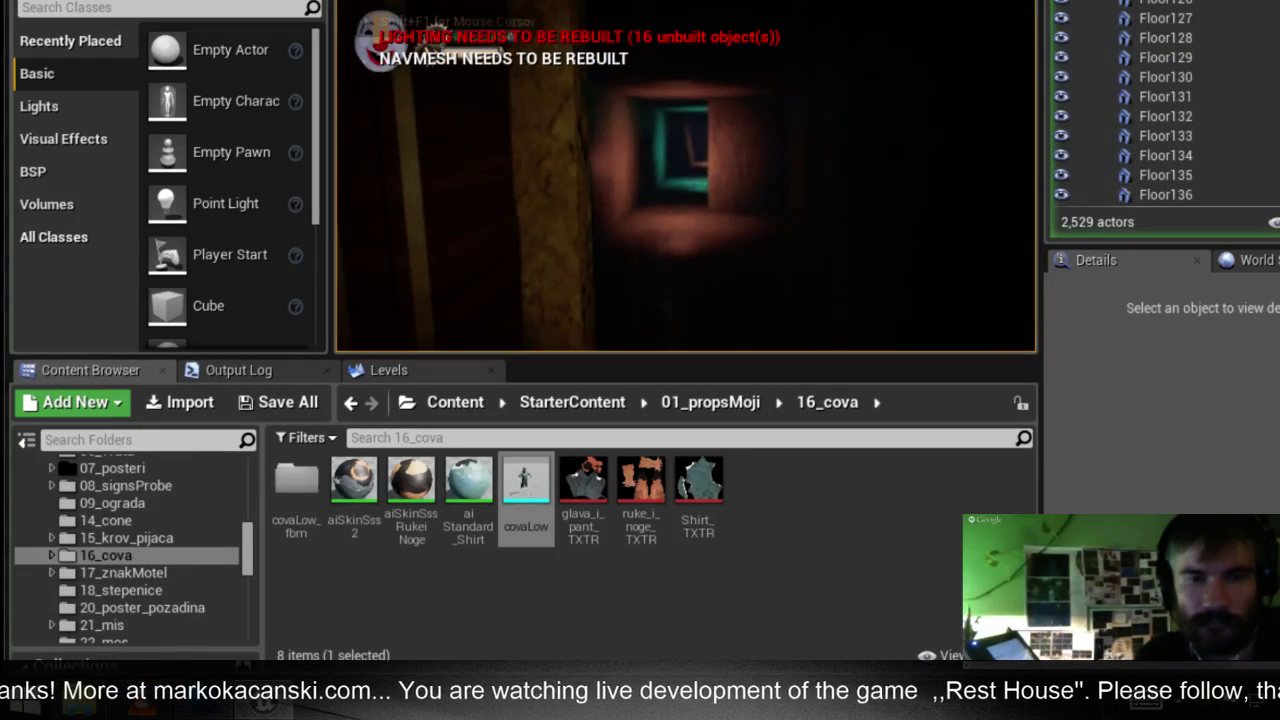
pyautogui.press('w')
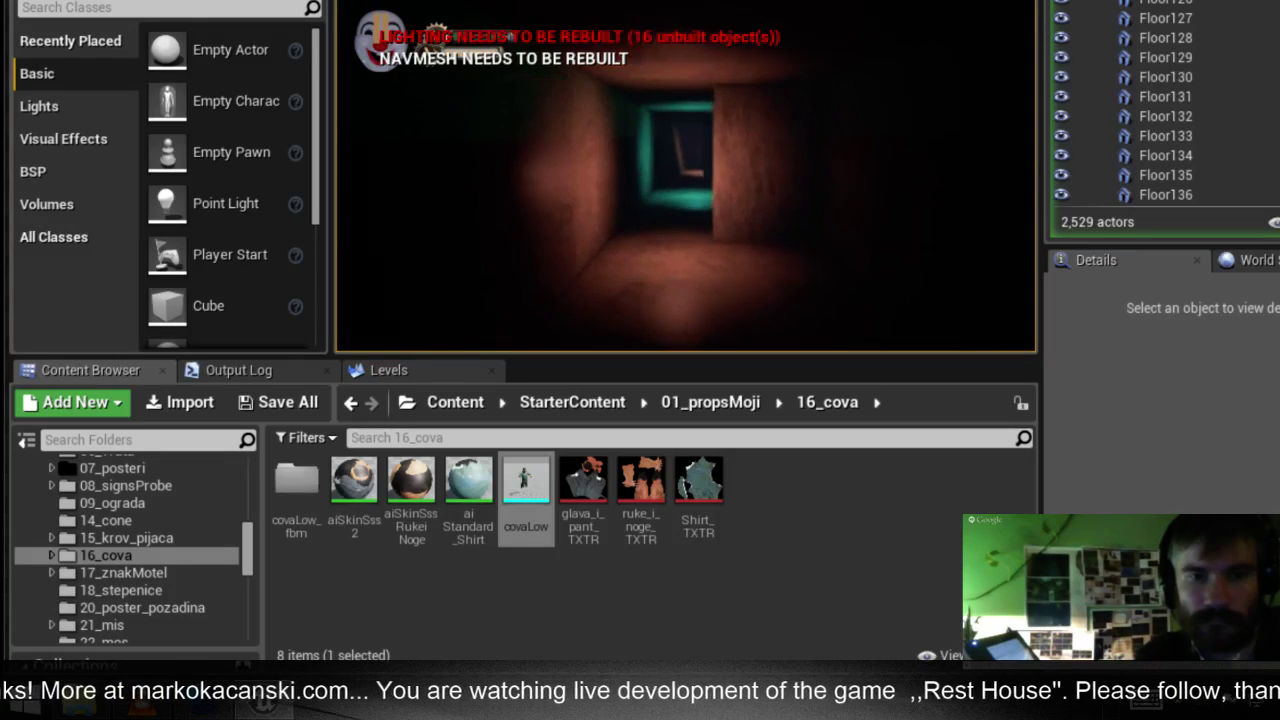
pyautogui.press('w')
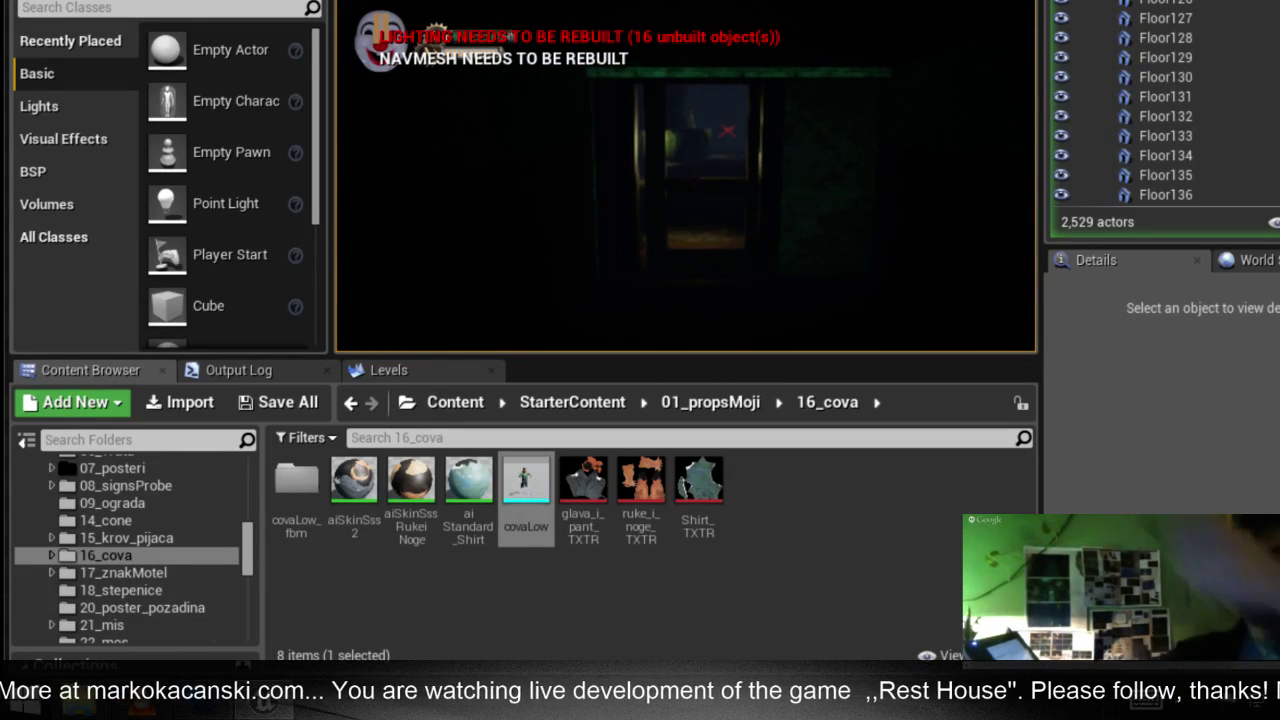
pyautogui.press('Escape')
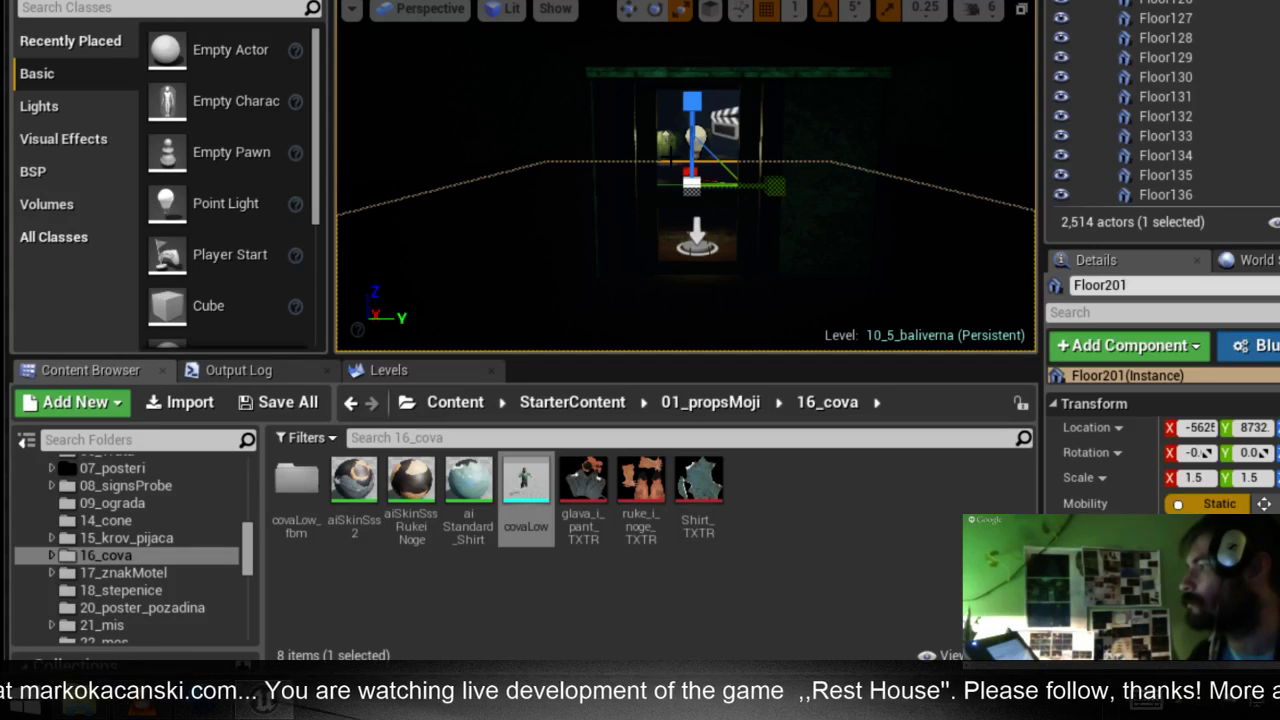
# Fly to the doorway, select MatineeActor3Door and its Outliner entry, then select the door pieces
pyautogui.scroll(1, 674, 150)
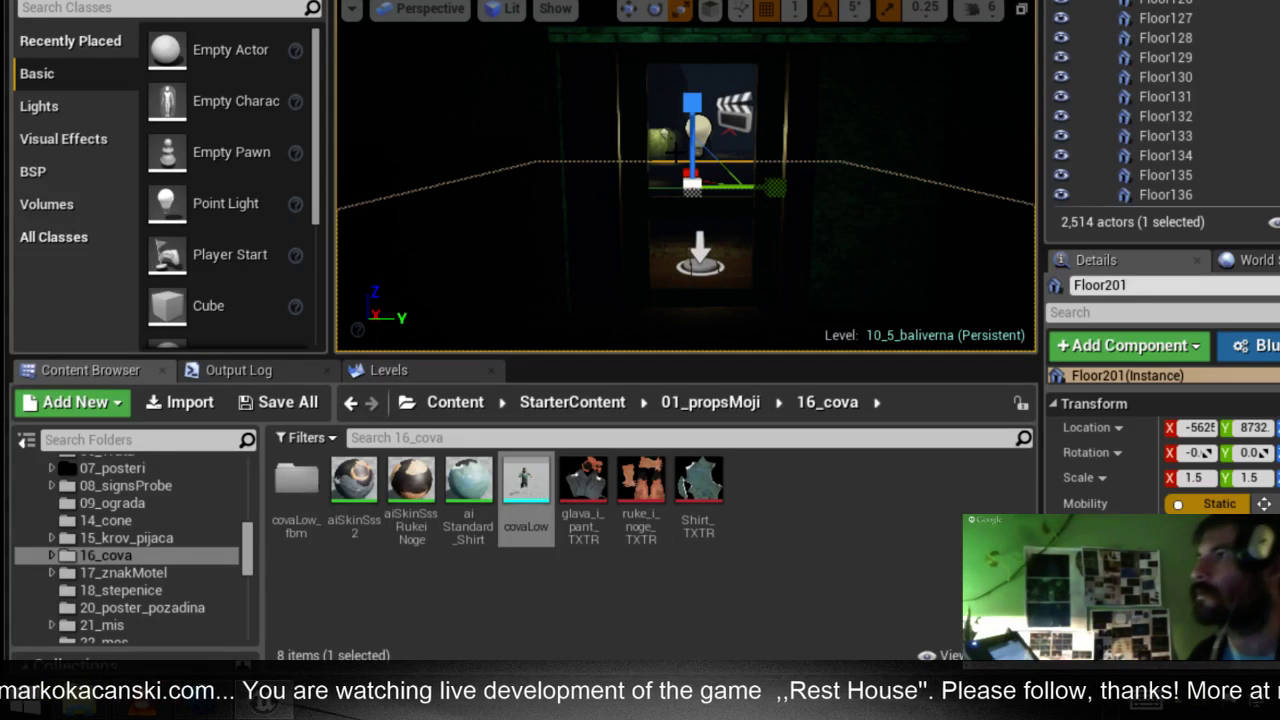
pyautogui.scroll(-1, 688, 186)
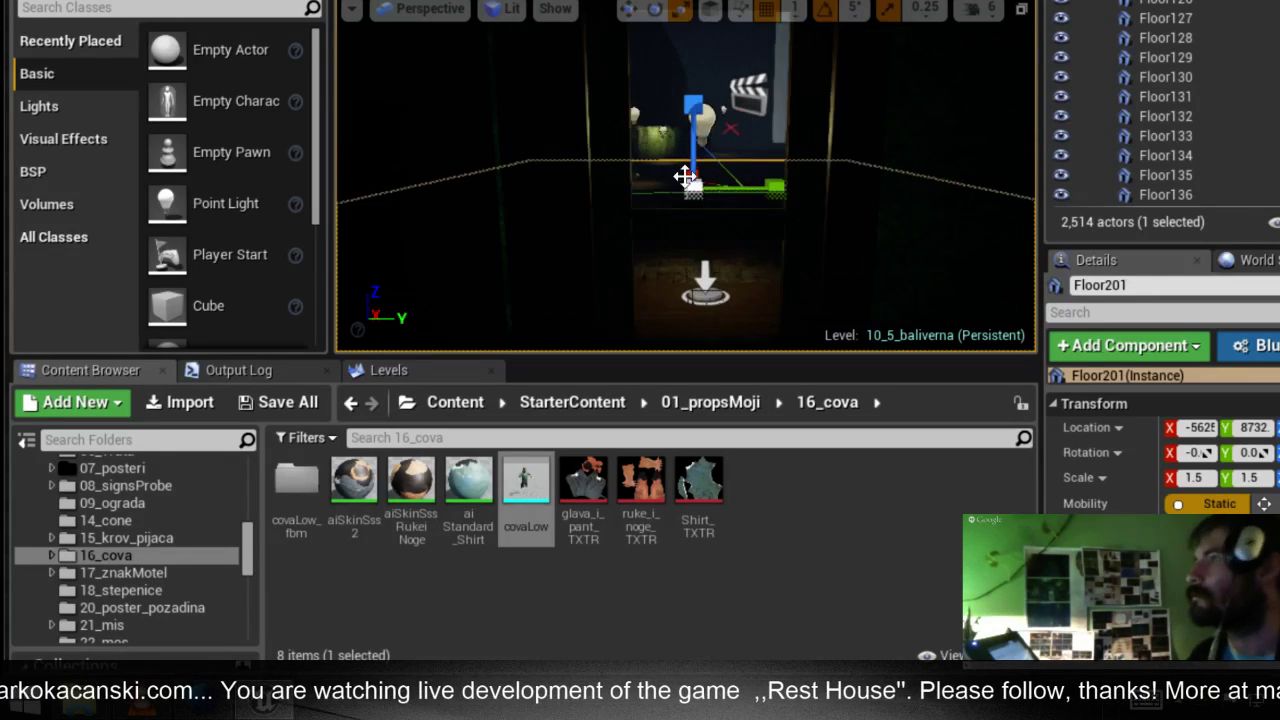
pyautogui.scroll(-1, 688, 186)
pyautogui.moveTo(688, 186)
pyautogui.mouseDown(button='right')
pyautogui.moveTo(700, 200)
pyautogui.moveTo(690, 180)
pyautogui.mouseUp(button='right')
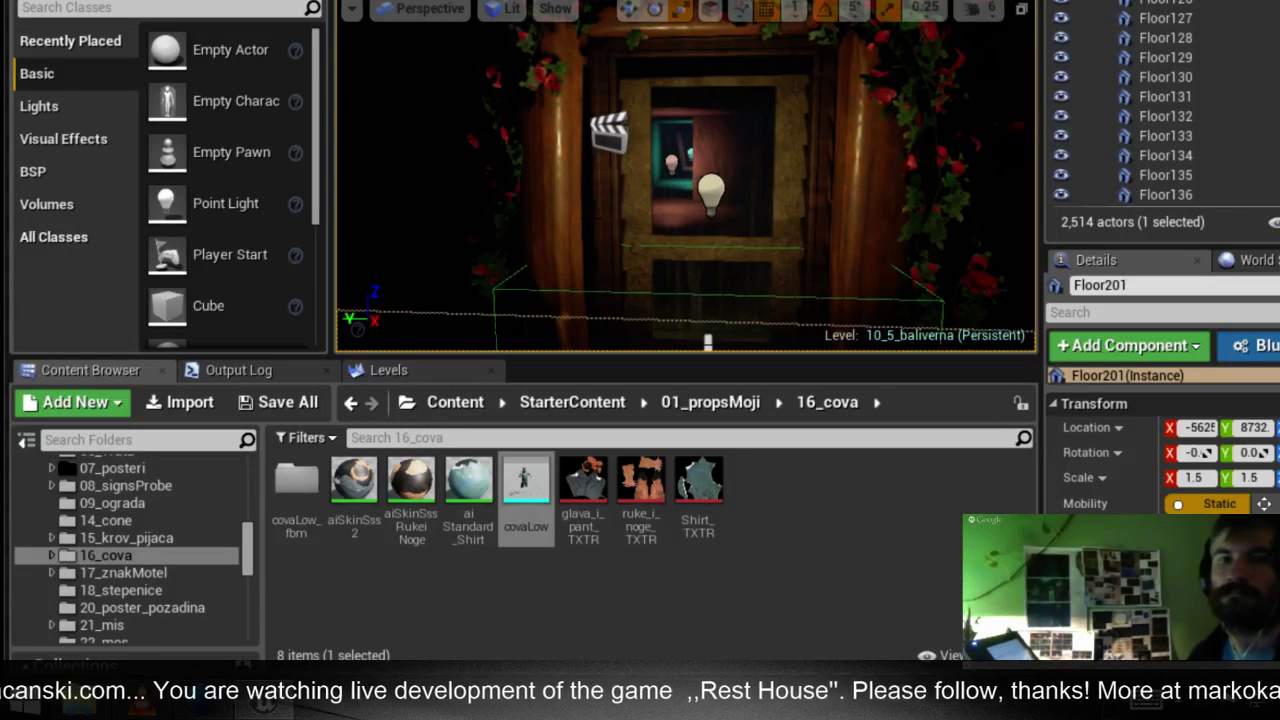
pyautogui.moveTo(690, 180); pyautogui.dragTo(690, 180, button='right')
pyautogui.click(583, 72)
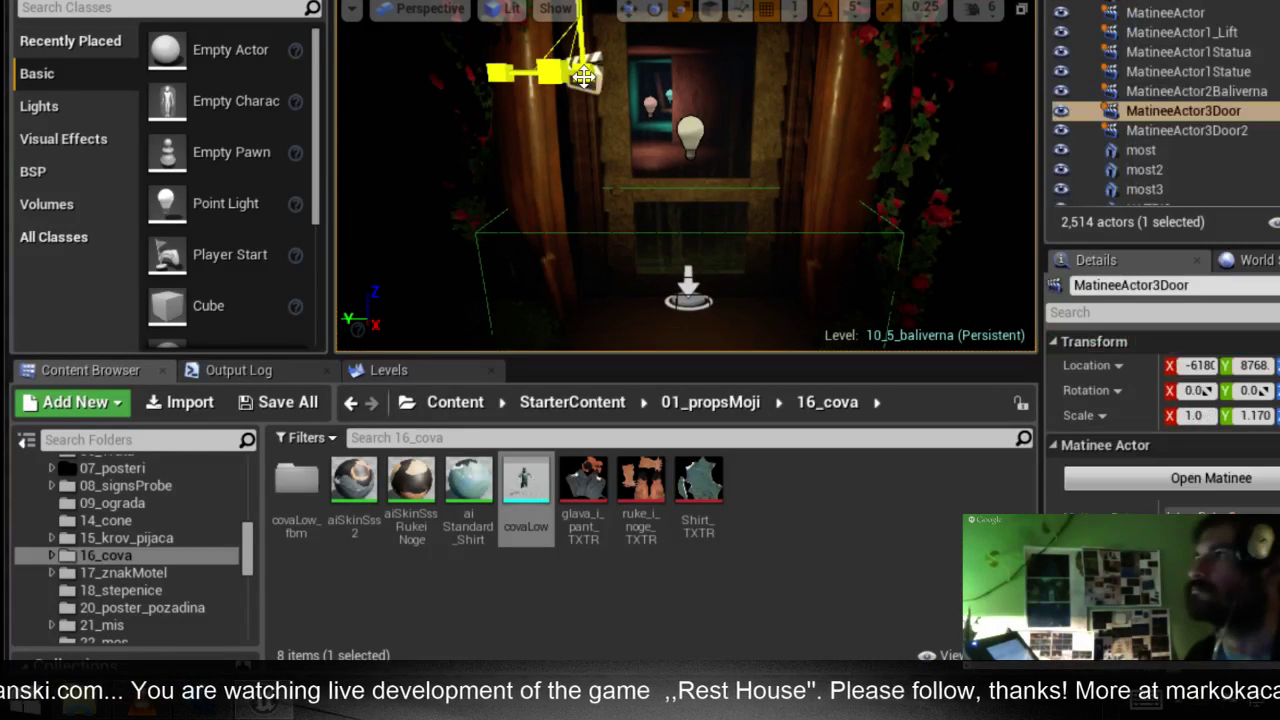
pyautogui.click(1110, 112)
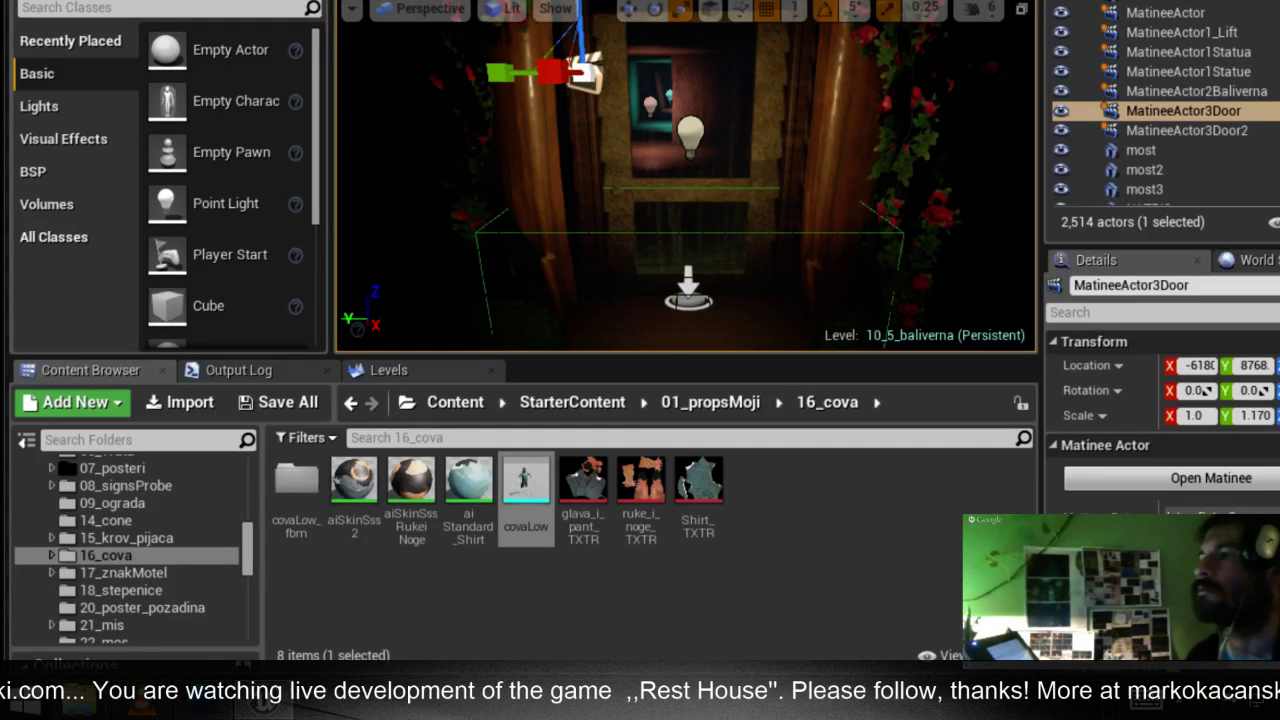
pyautogui.click(626, 133)
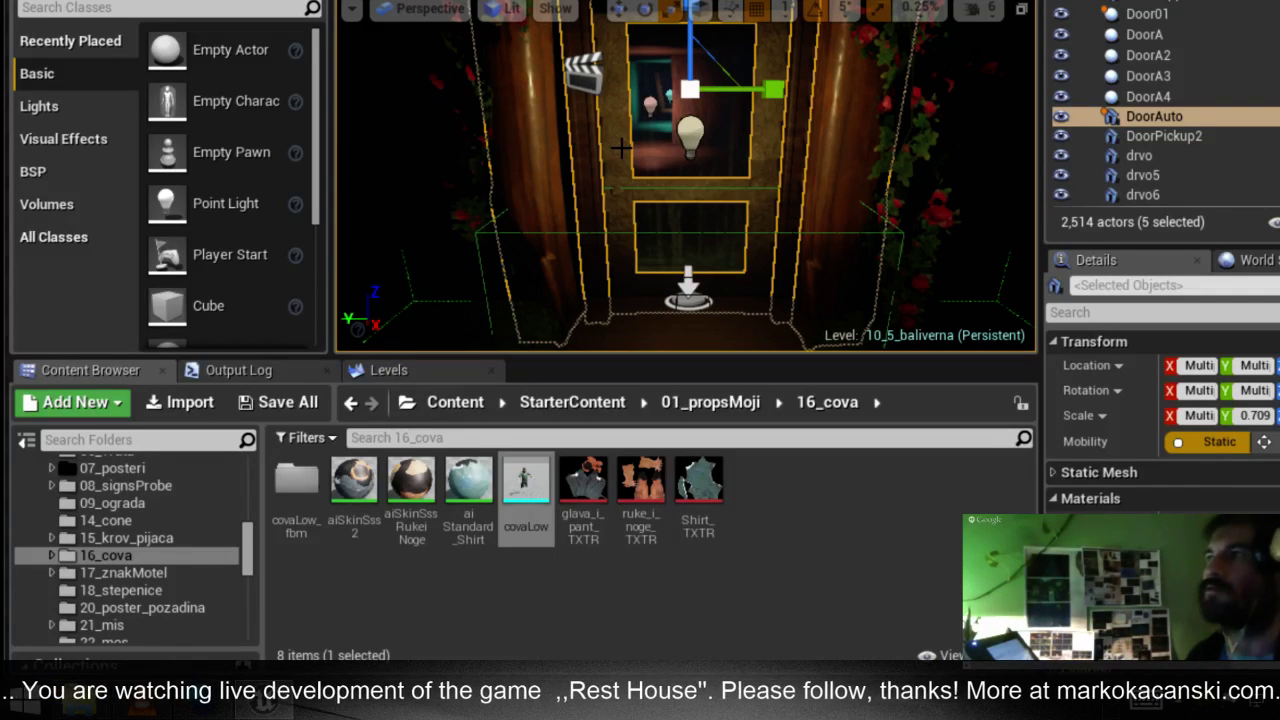
# Undo the last change, select TriggerBox4 and MatineeActor3Door, and turn the view to face the door
pyautogui.hotkey('ctrl', 'z')
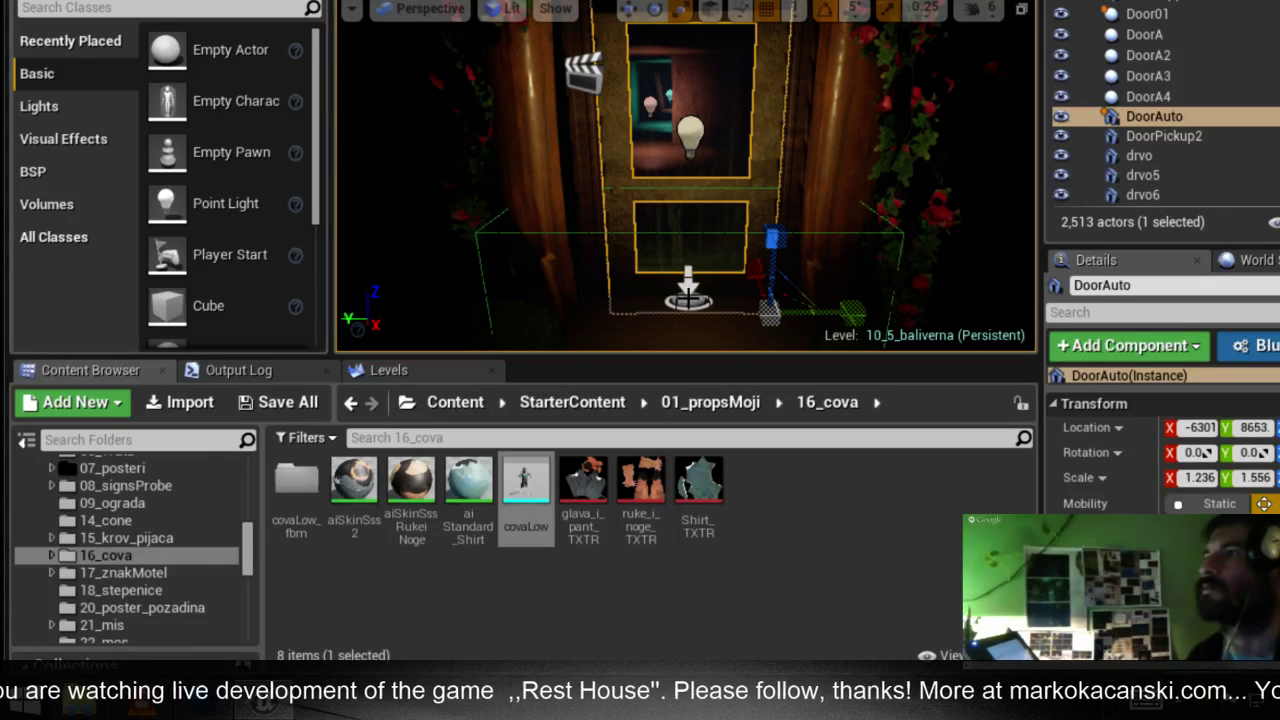
pyautogui.click(688, 290)
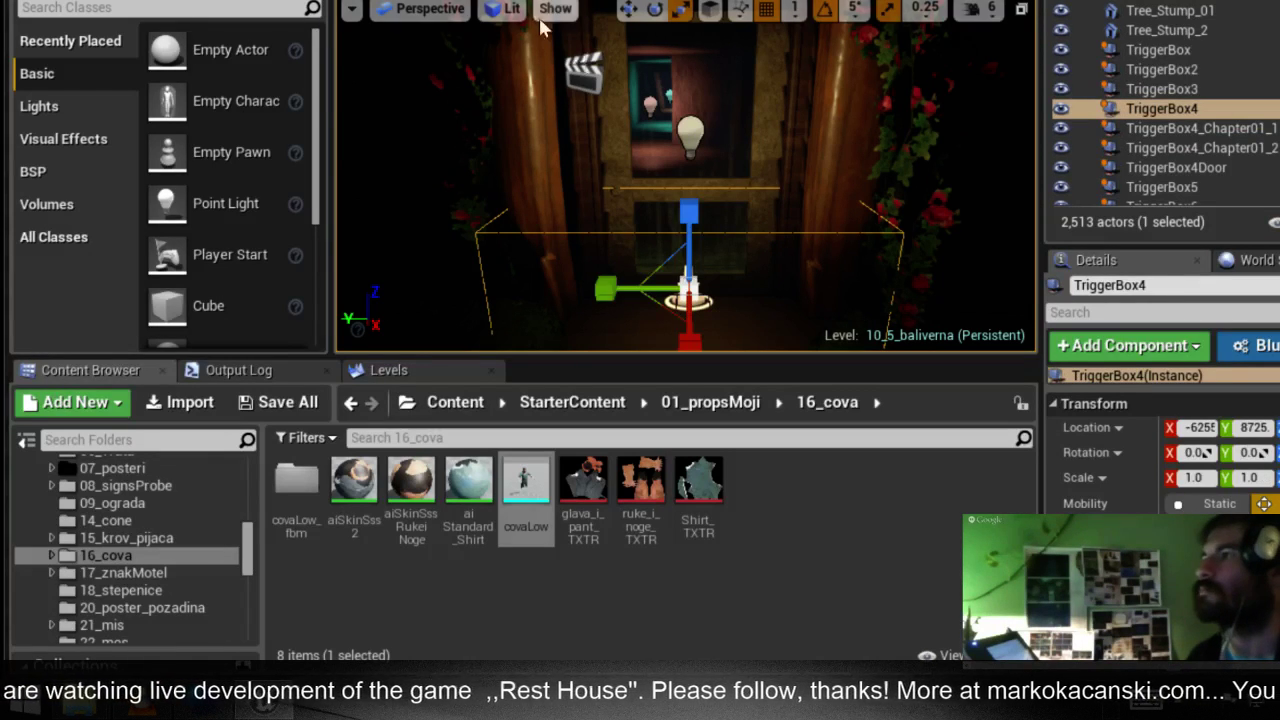
pyautogui.click(580, 68)
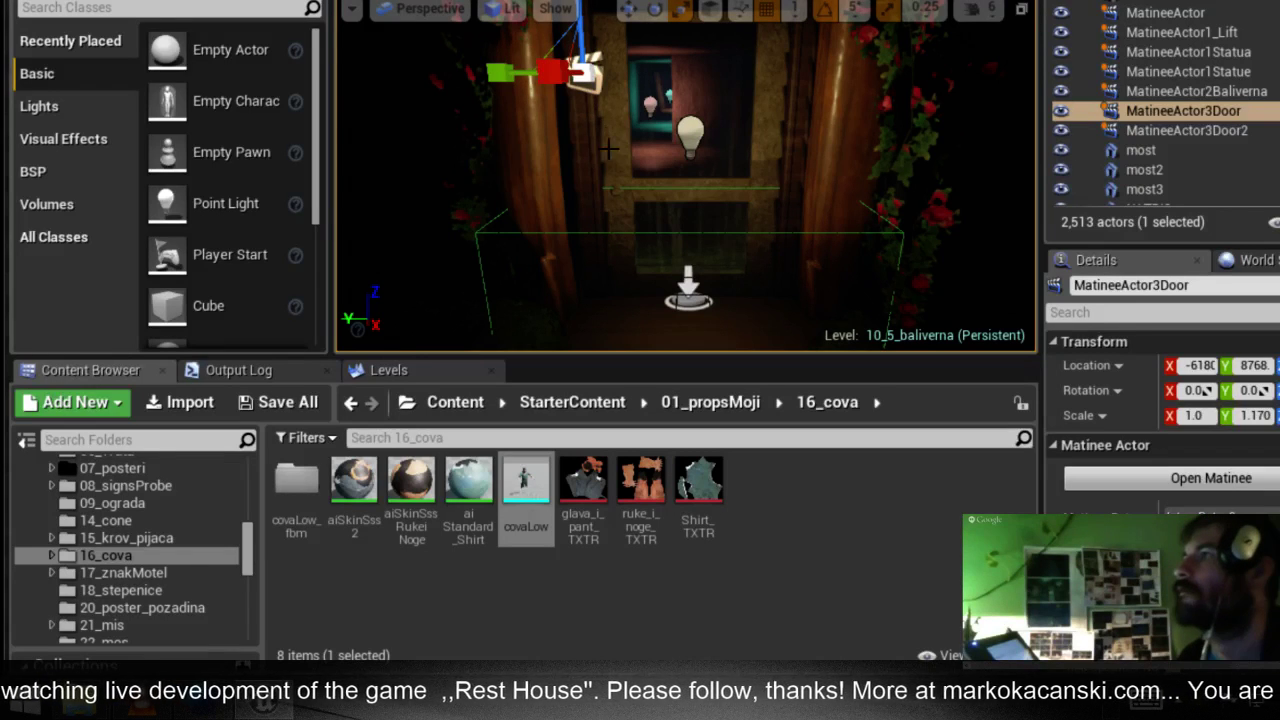
pyautogui.moveTo(686, 176); pyautogui.dragTo(686, 176, button='right')
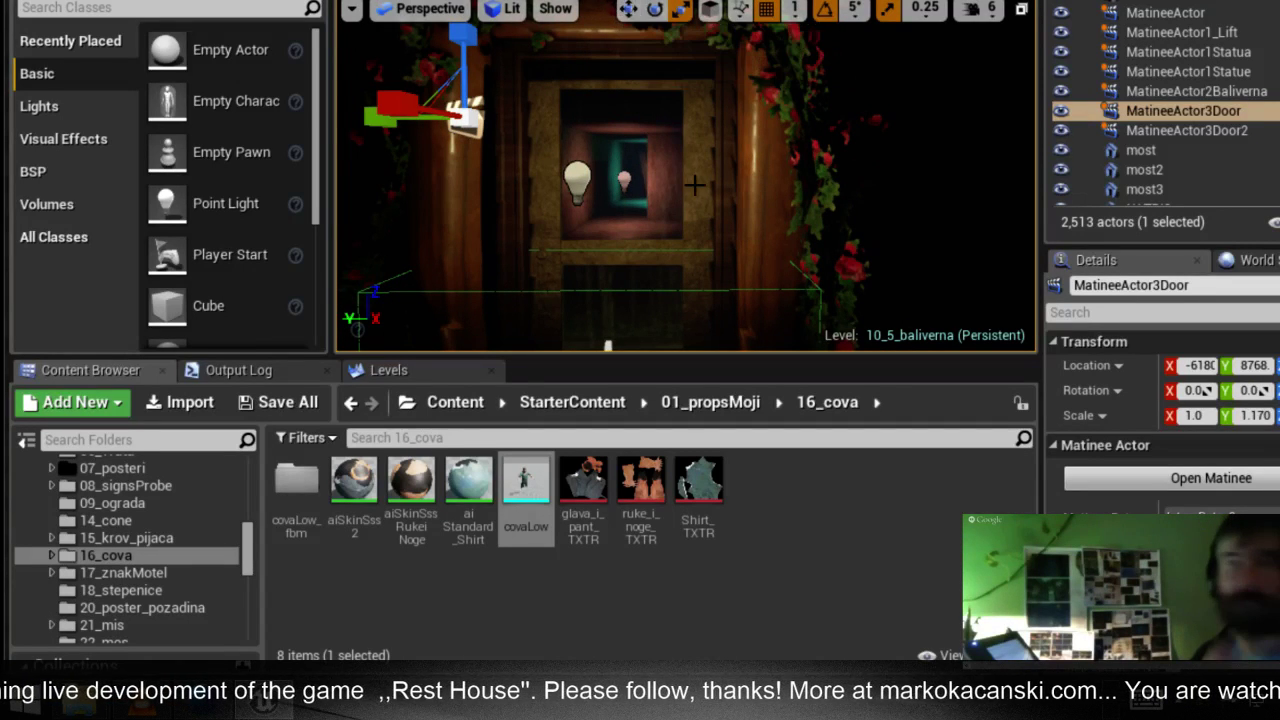
pyautogui.moveTo(652, 217); pyautogui.dragTo(652, 217, button='right')
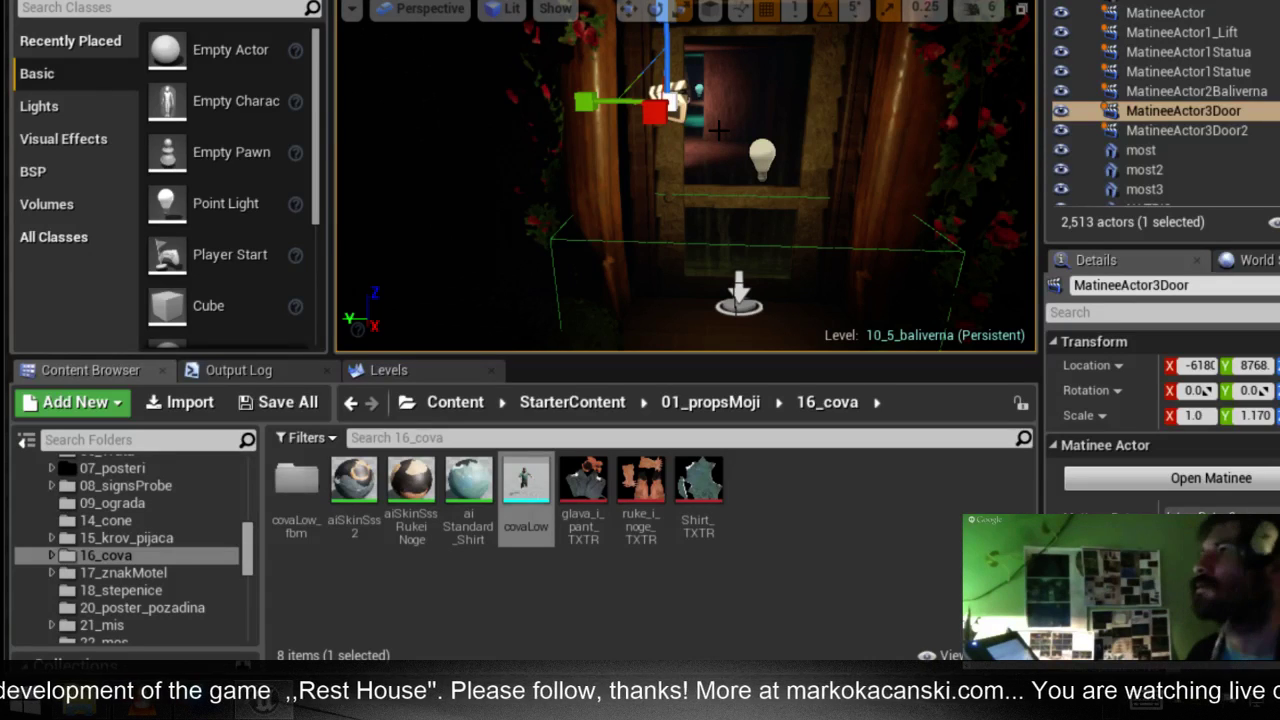
pyautogui.moveTo(685, 180); pyautogui.dragTo(685, 180, button='right')
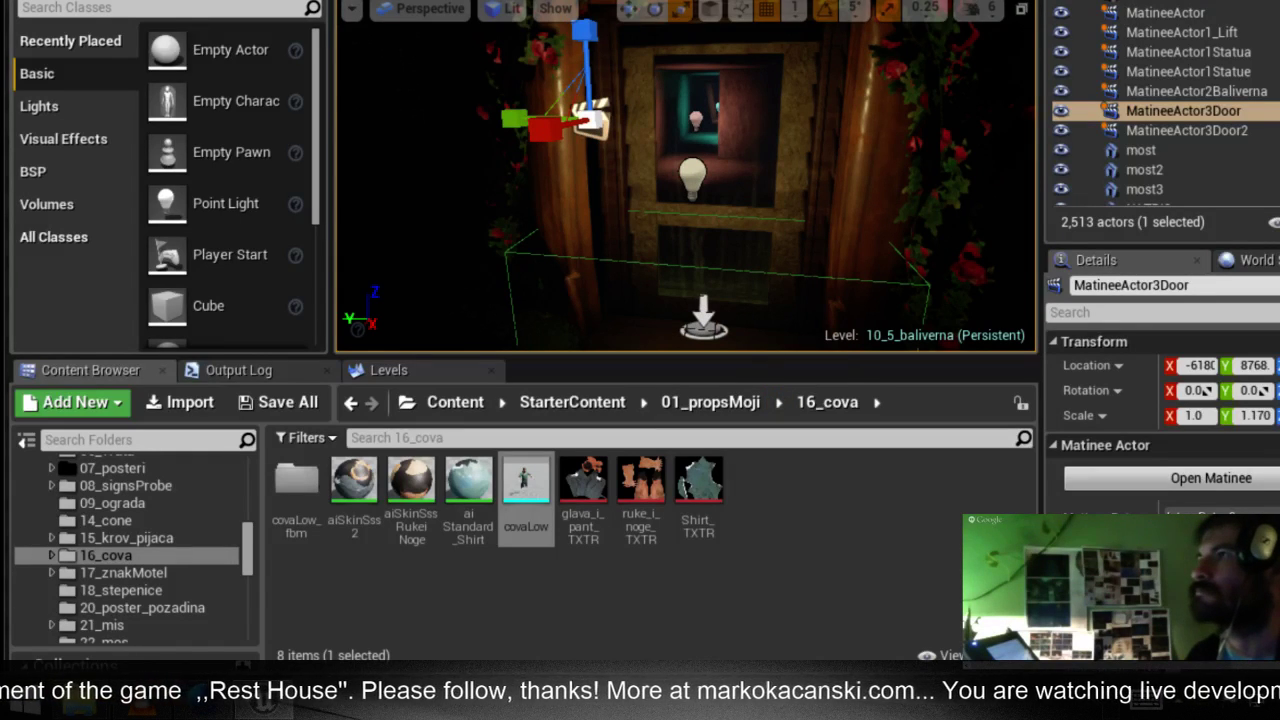
# Open the level blueprint and maximize its editor window
pyautogui.click(830, 2)
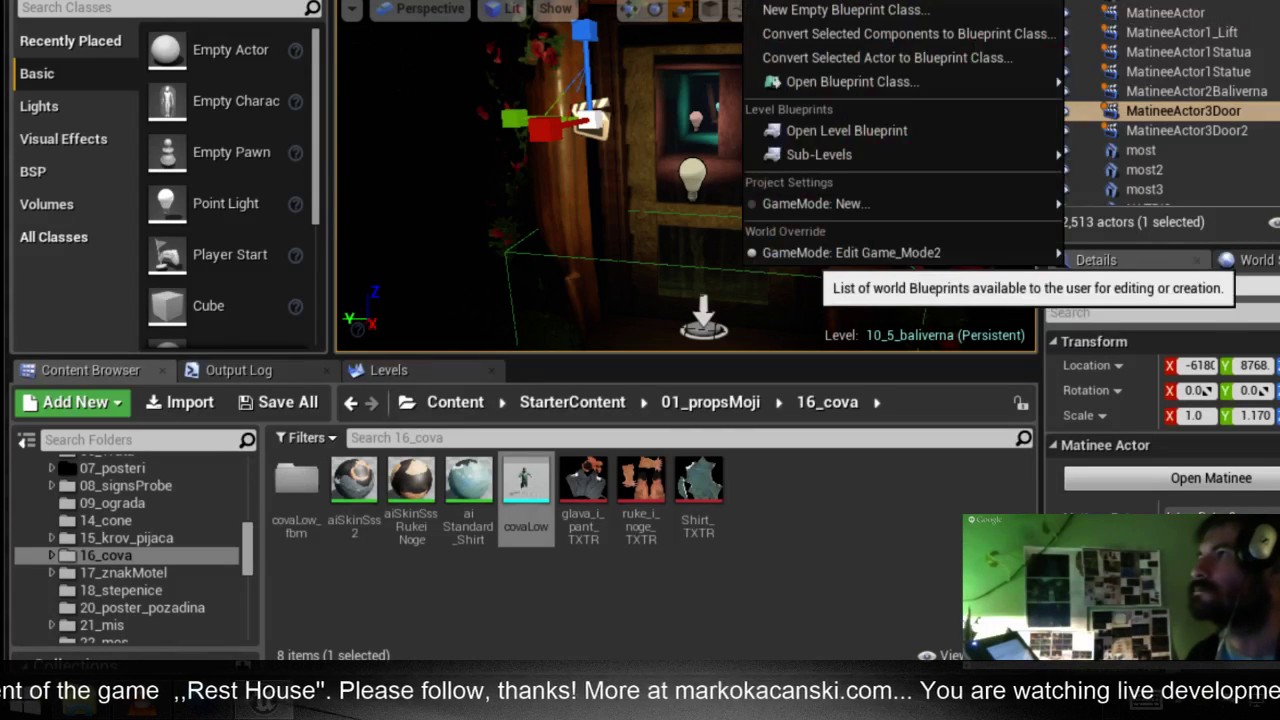
pyautogui.click(826, 132)
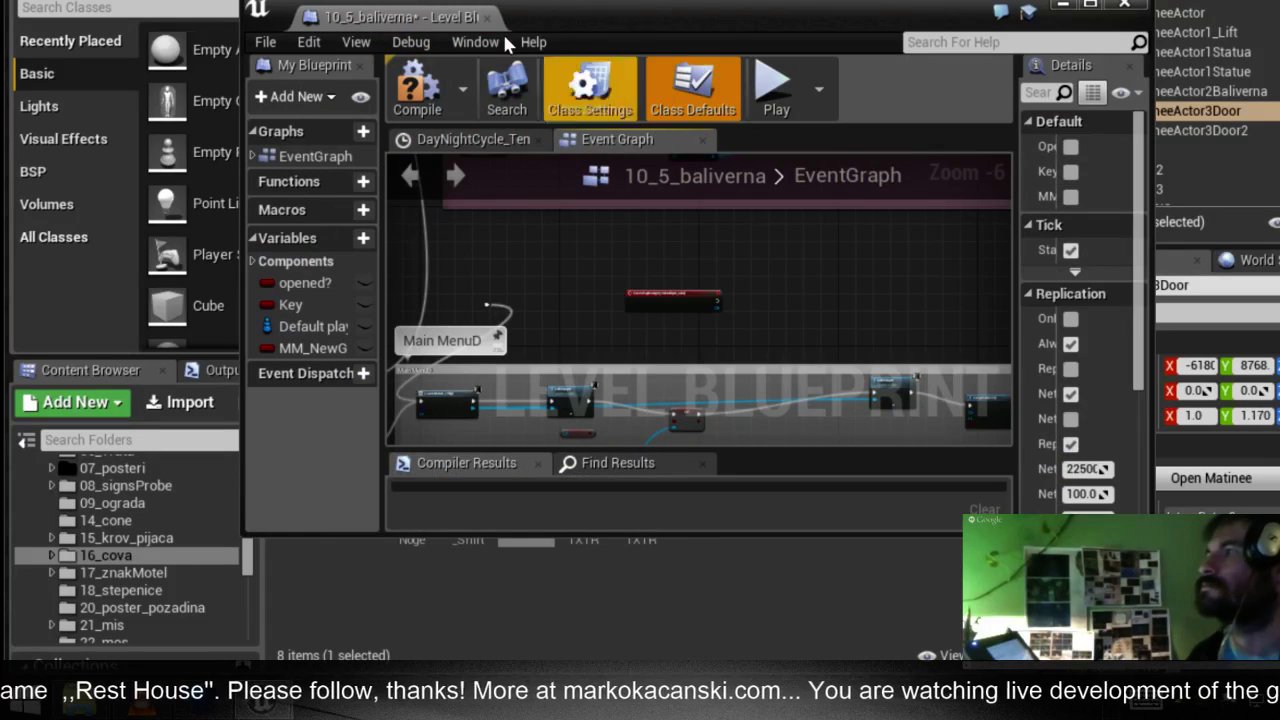
pyautogui.doubleClick(420, 20)
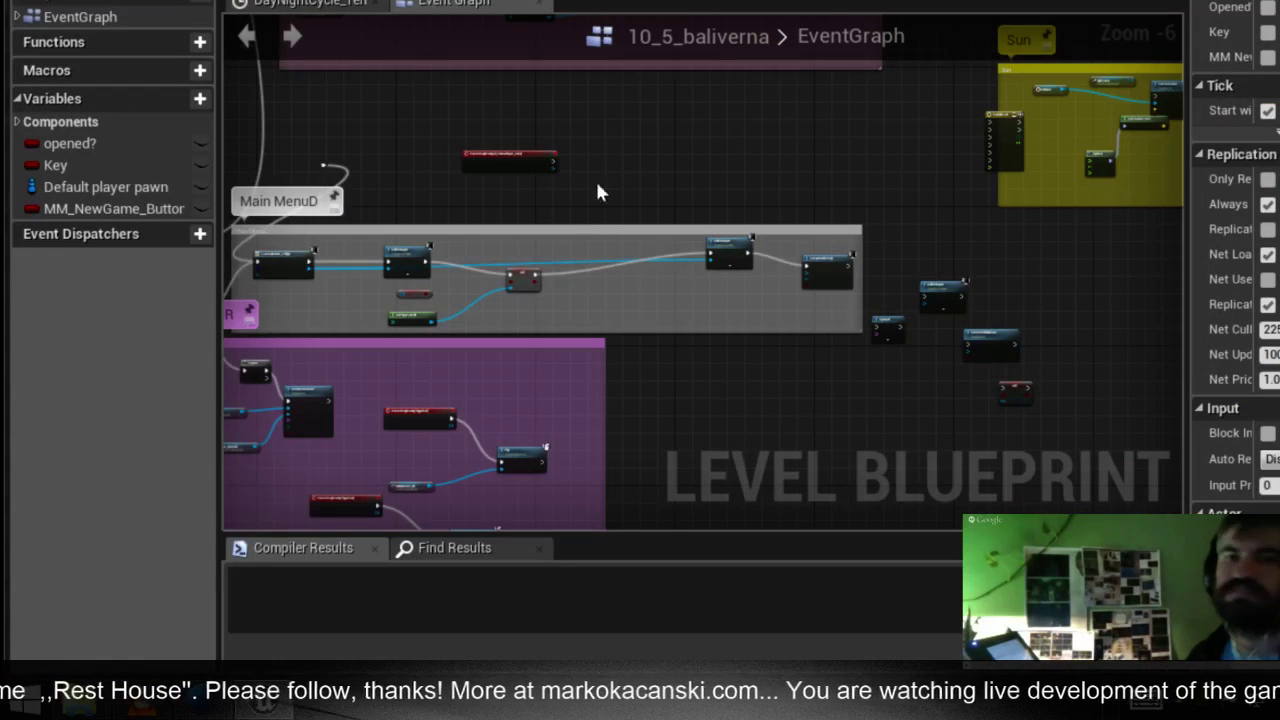
# Navigate the EventGraph to the Door_02 group's DoOnce, Play, Reverse and trigger nodes
pyautogui.scroll(-3, 626, 276)
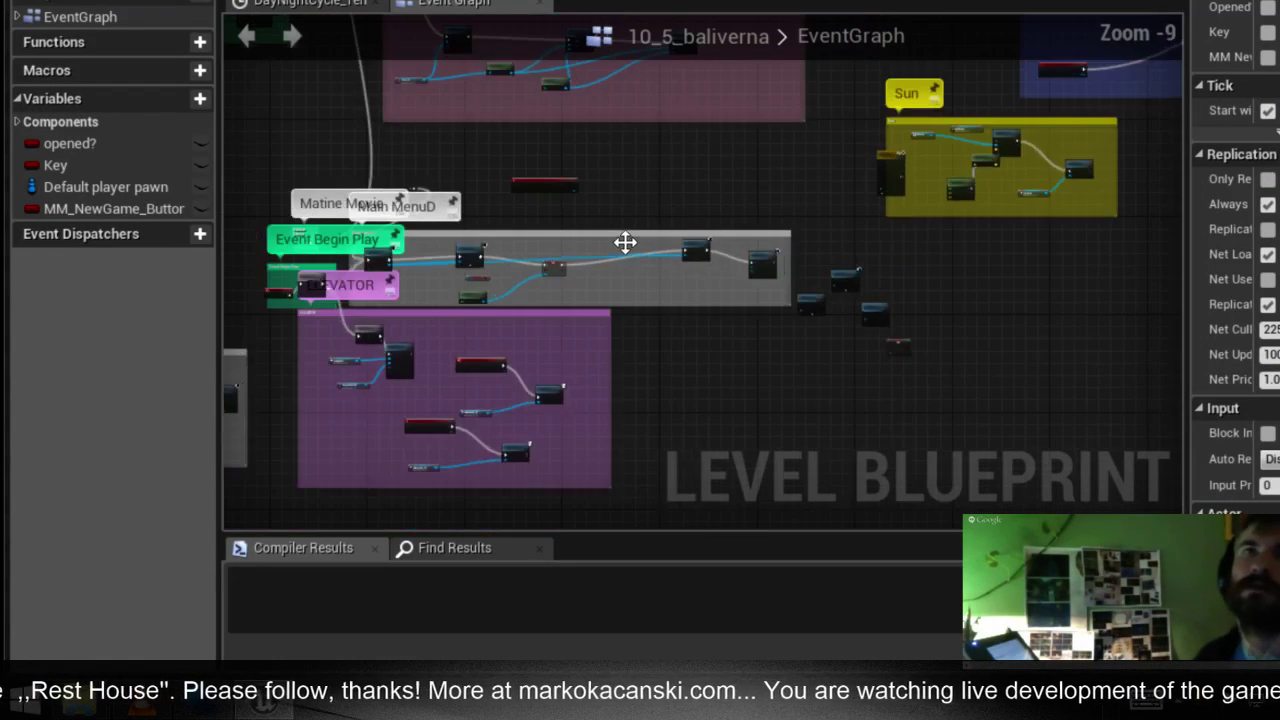
pyautogui.scroll(-1, 630, 280)
pyautogui.scroll(-2, 629, 280)
pyautogui.moveTo(677, 389); pyautogui.dragTo(903, 530, button='right')
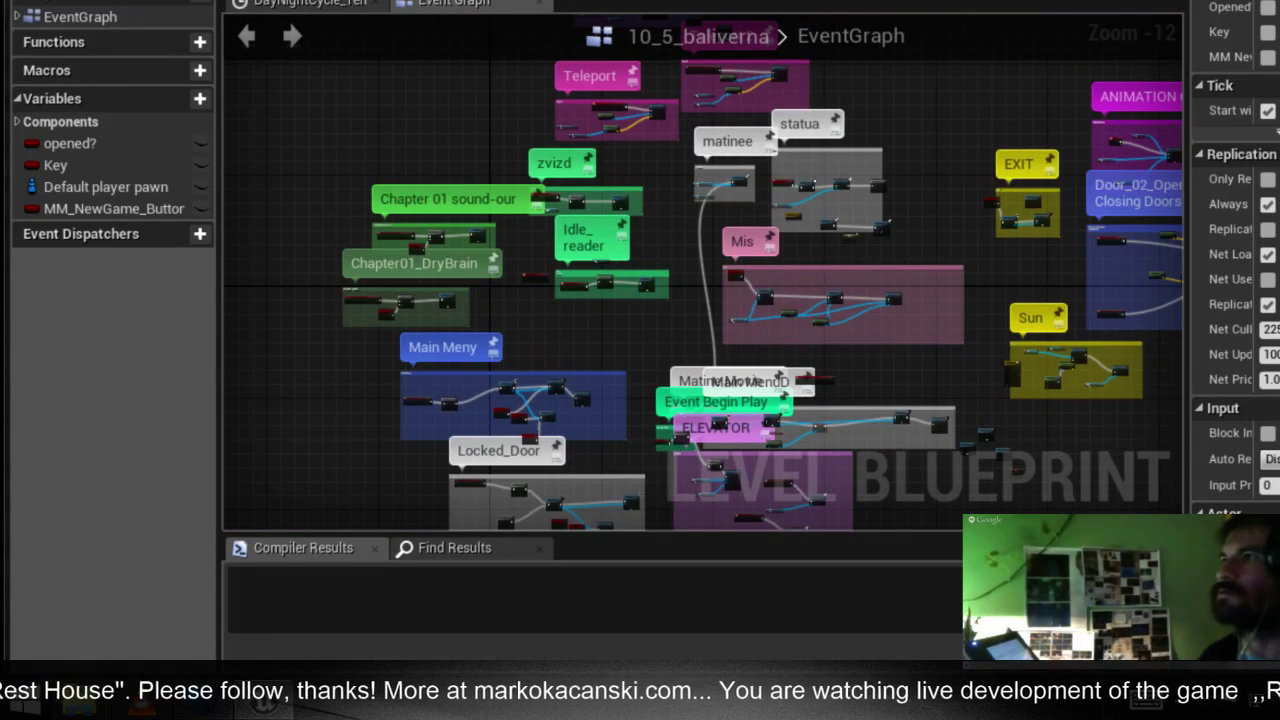
pyautogui.scroll(4, 785, 195)
pyautogui.scroll(-2, 900, 300)
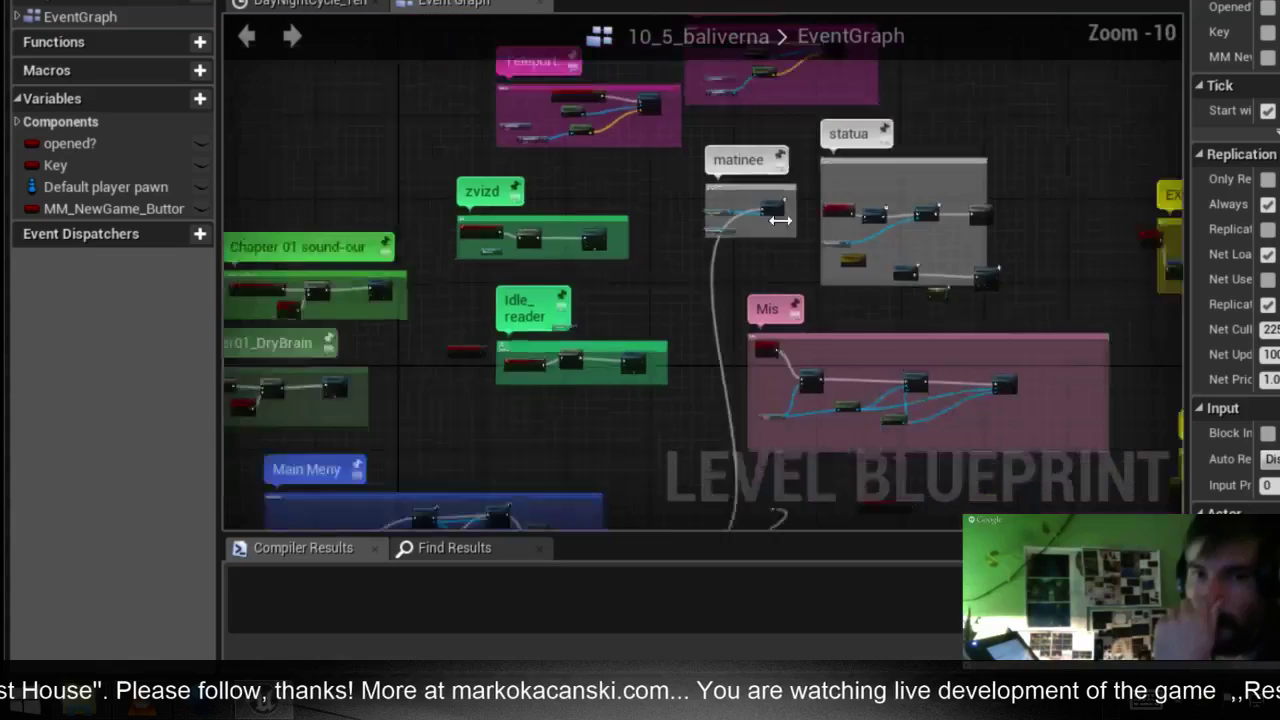
pyautogui.scroll(-2, 937, 353)
pyautogui.moveTo(940, 365); pyautogui.dragTo(357, 395, button='right')
pyautogui.scroll(2, 516, 317)
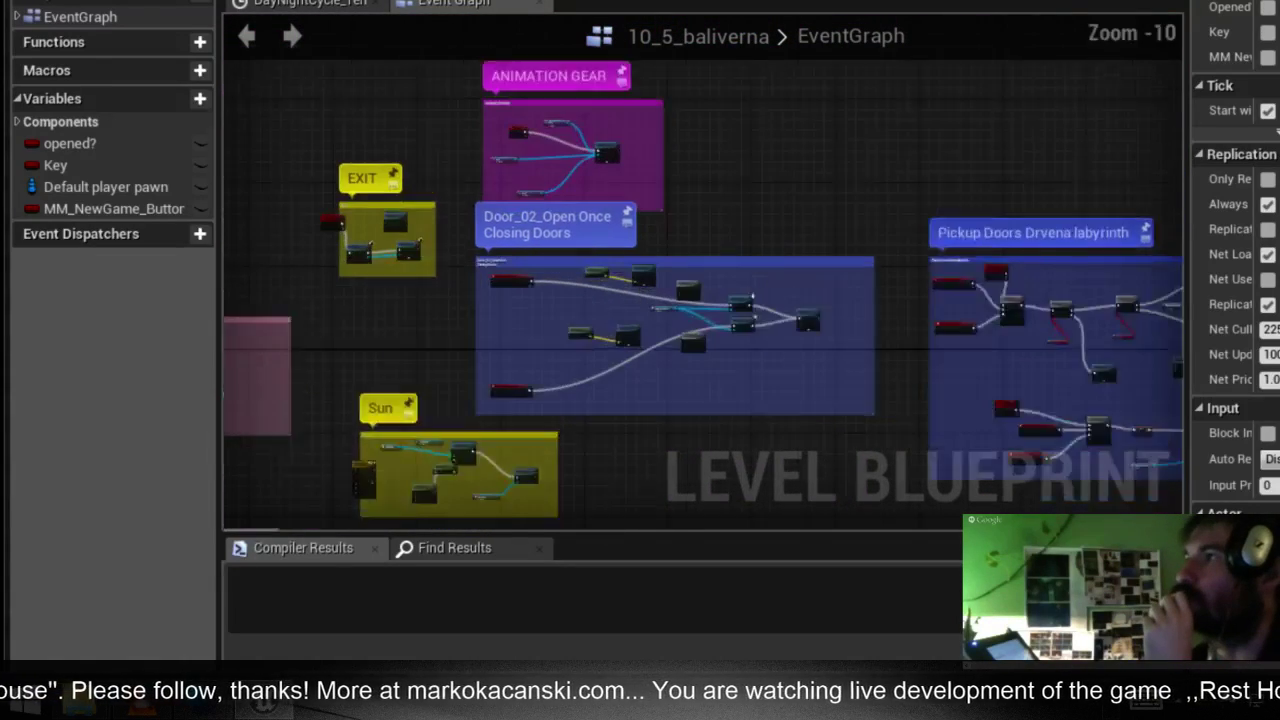
pyautogui.scroll(1, 575, 260)
pyautogui.scroll(1, 575, 260)
pyautogui.scroll(2, 575, 260)
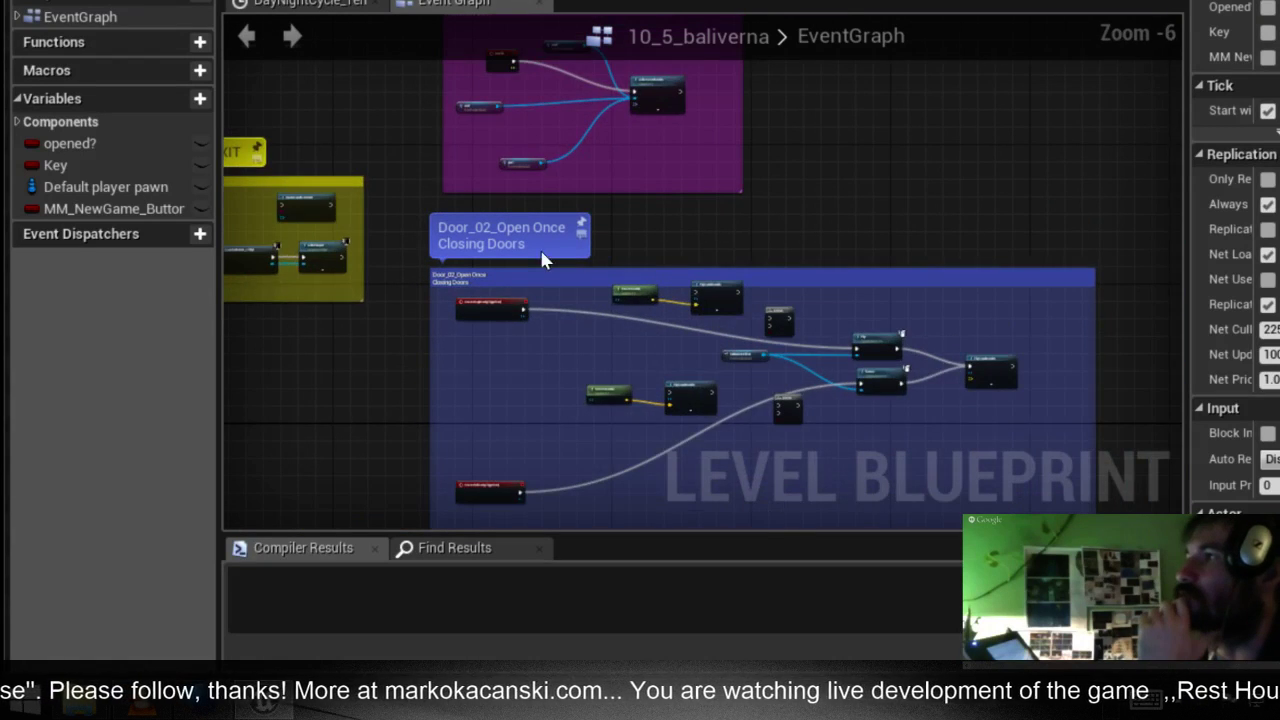
pyautogui.scroll(1, 694, 314)
pyautogui.scroll(3, 694, 314)
pyautogui.scroll(-1, 492, 304)
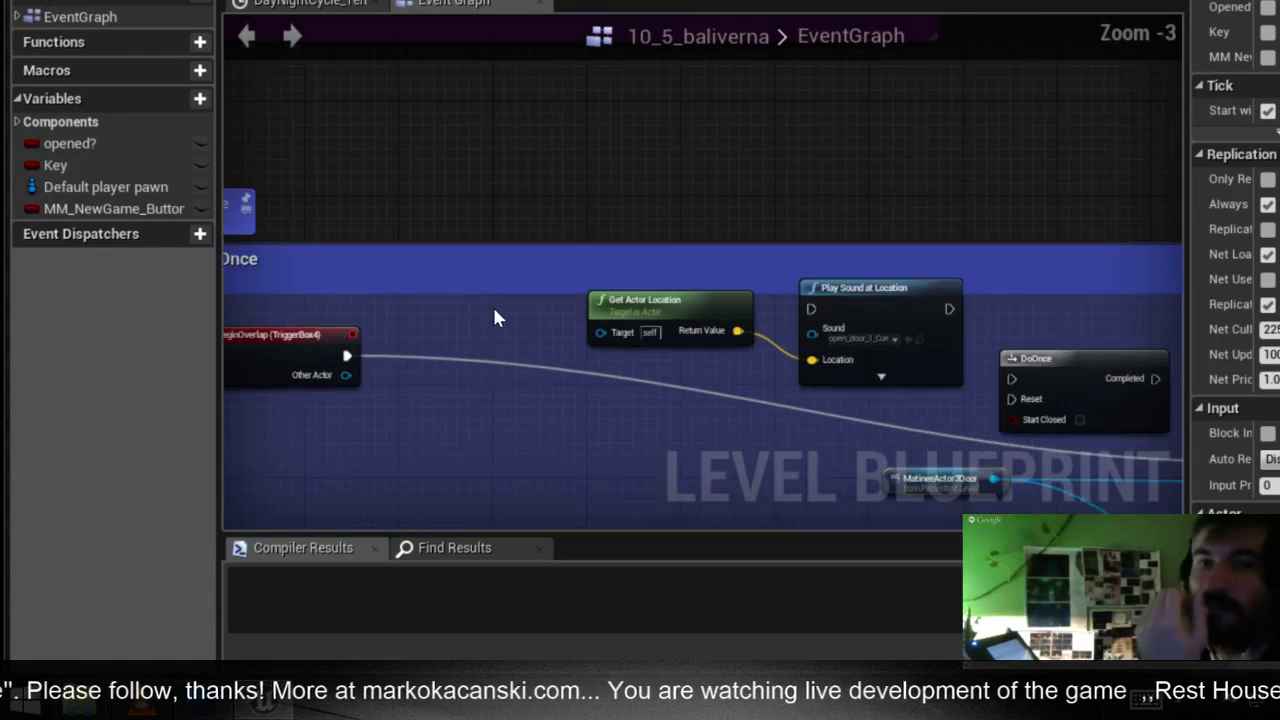
pyautogui.scroll(-2, 489, 304)
pyautogui.moveTo(489, 304); pyautogui.dragTo(574, 254, button='right')
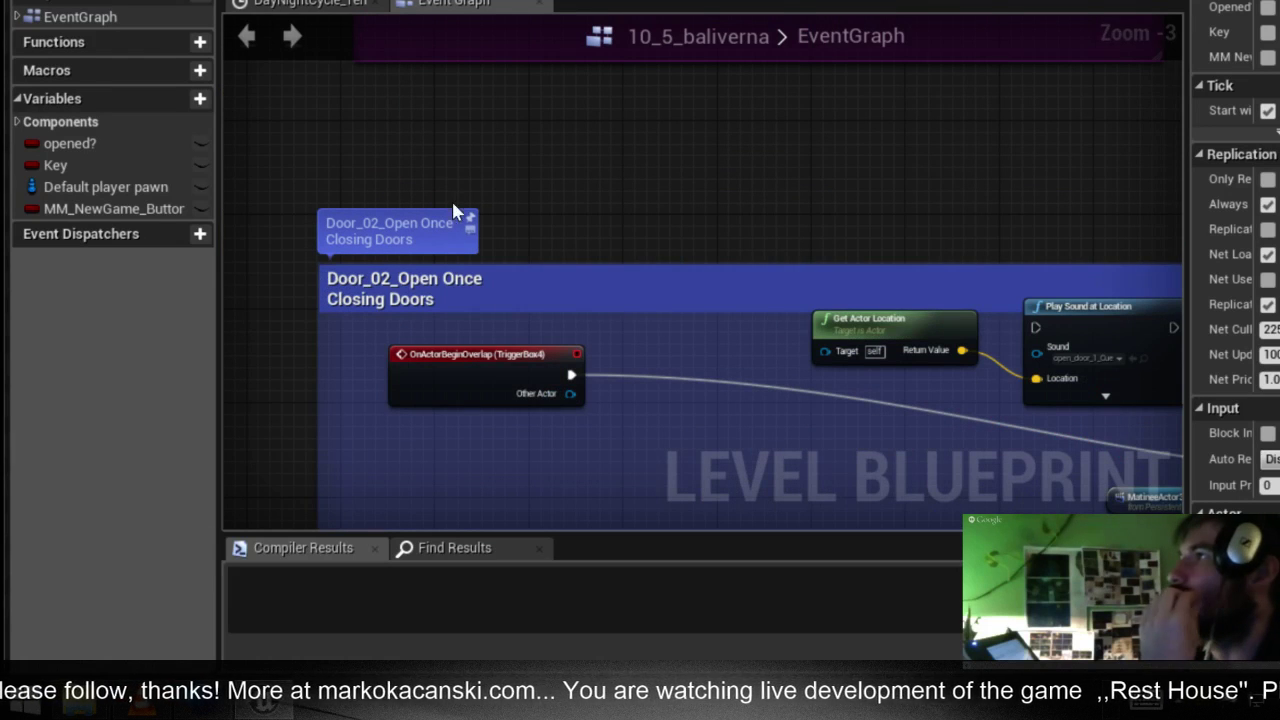
pyautogui.moveTo(645, 286); pyautogui.dragTo(30, 82, button='right')
pyautogui.moveTo(240, 140)
pyautogui.mouseDown(button='right')
pyautogui.moveTo(412, 156)
pyautogui.moveTo(418, 254)
pyautogui.mouseUp(button='right')
# Survey nearby groups like Pickup Doors Drvena labyrinth, then center the door's Matinee nodes
pyautogui.scroll(-1, 720, 300)
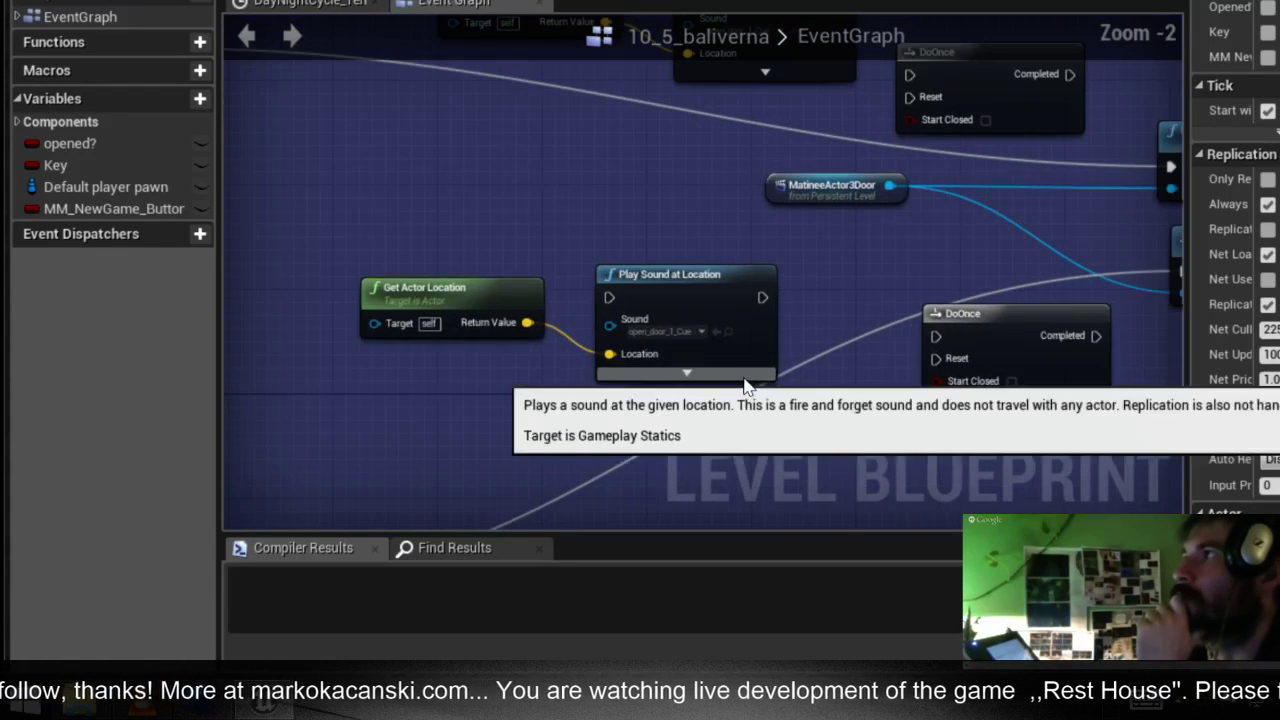
pyautogui.scroll(-4, 737, 326)
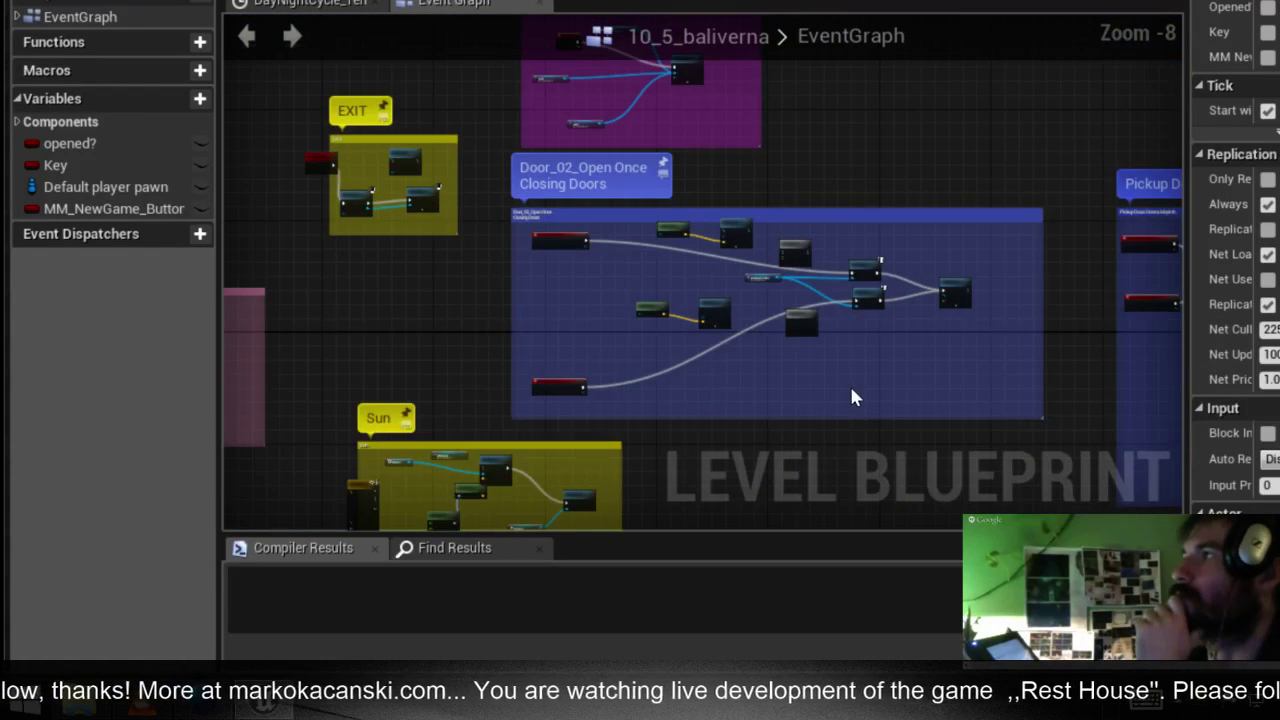
pyautogui.moveTo(849, 383); pyautogui.dragTo(828, 387, button='right')
pyautogui.scroll(1, 818, 362)
pyautogui.scroll(1, 849, 297)
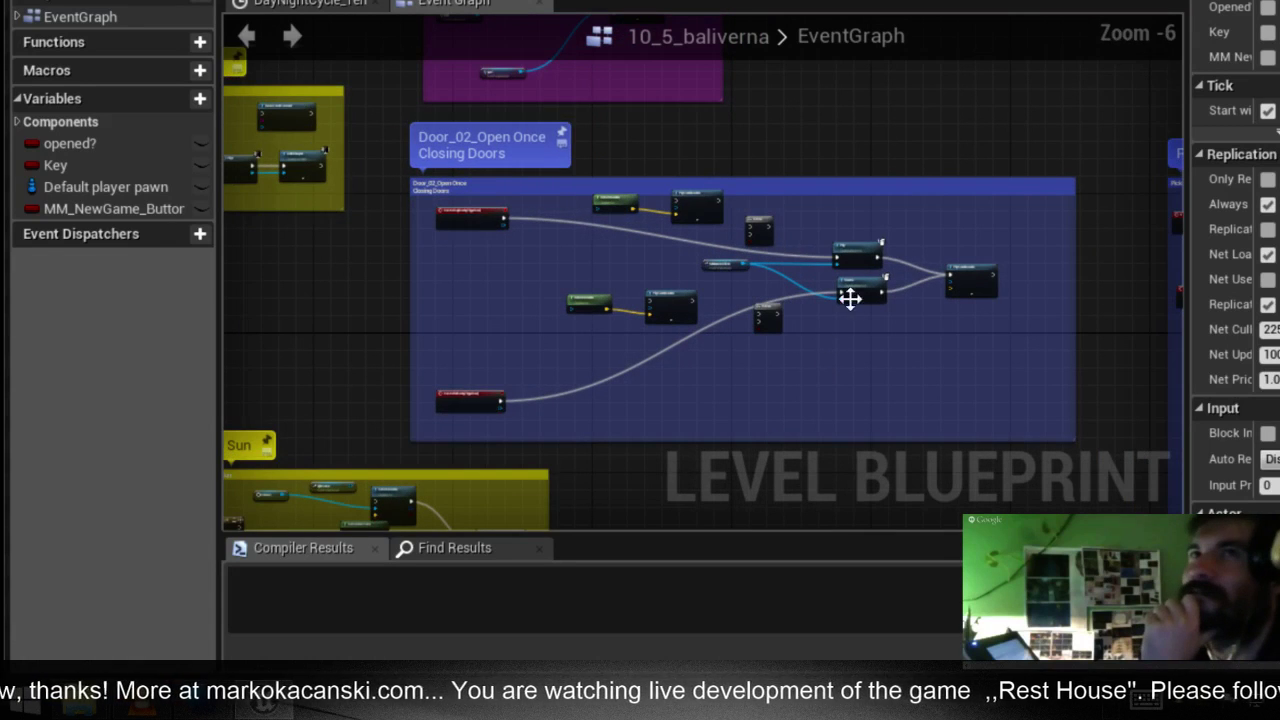
pyautogui.scroll(-2, 931, 346)
pyautogui.moveTo(929, 334)
pyautogui.mouseDown(button='right')
pyautogui.moveTo(619, 335)
pyautogui.moveTo(891, 363)
pyautogui.moveTo(986, 329)
pyautogui.moveTo(646, 381)
pyautogui.moveTo(432, 253)
pyautogui.moveTo(305, 254)
pyautogui.mouseUp(button='right')
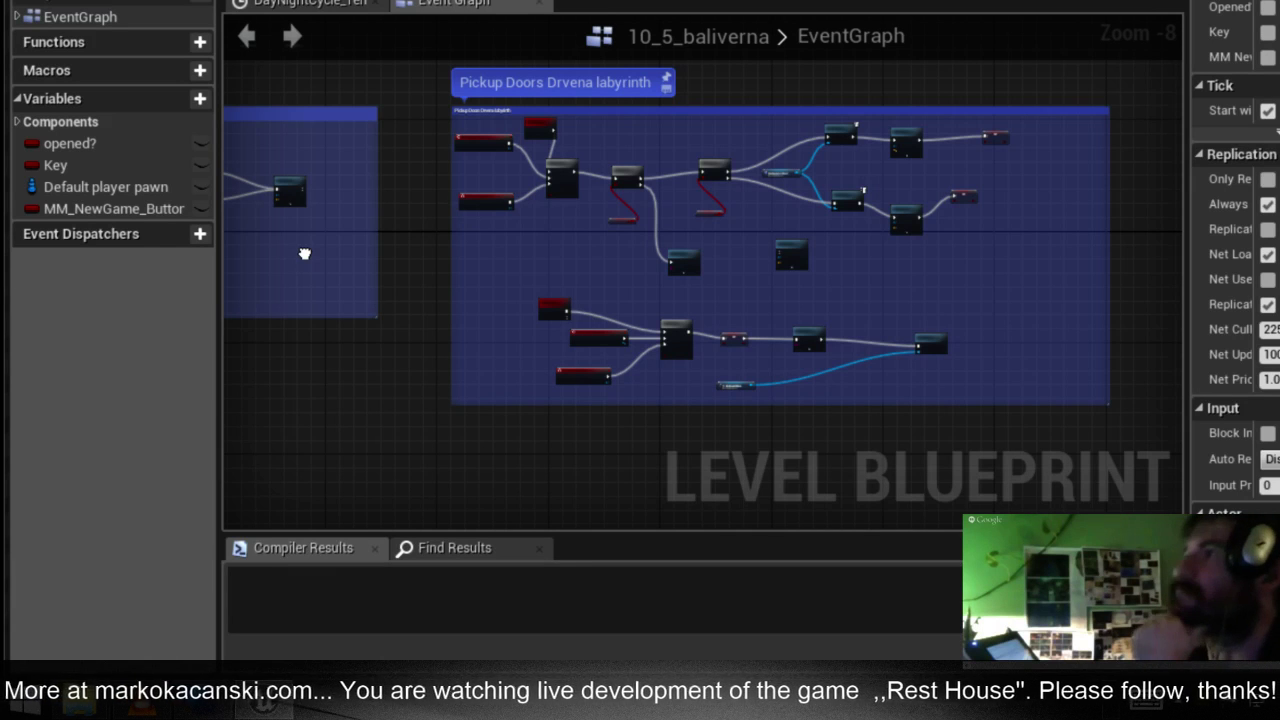
pyautogui.moveTo(305, 254)
pyautogui.mouseDown(button='right')
pyautogui.moveTo(893, 295)
pyautogui.moveTo(677, 295)
pyautogui.mouseUp(button='right')
pyautogui.scroll(2, 677, 295)
pyautogui.scroll(2, 607, 300)
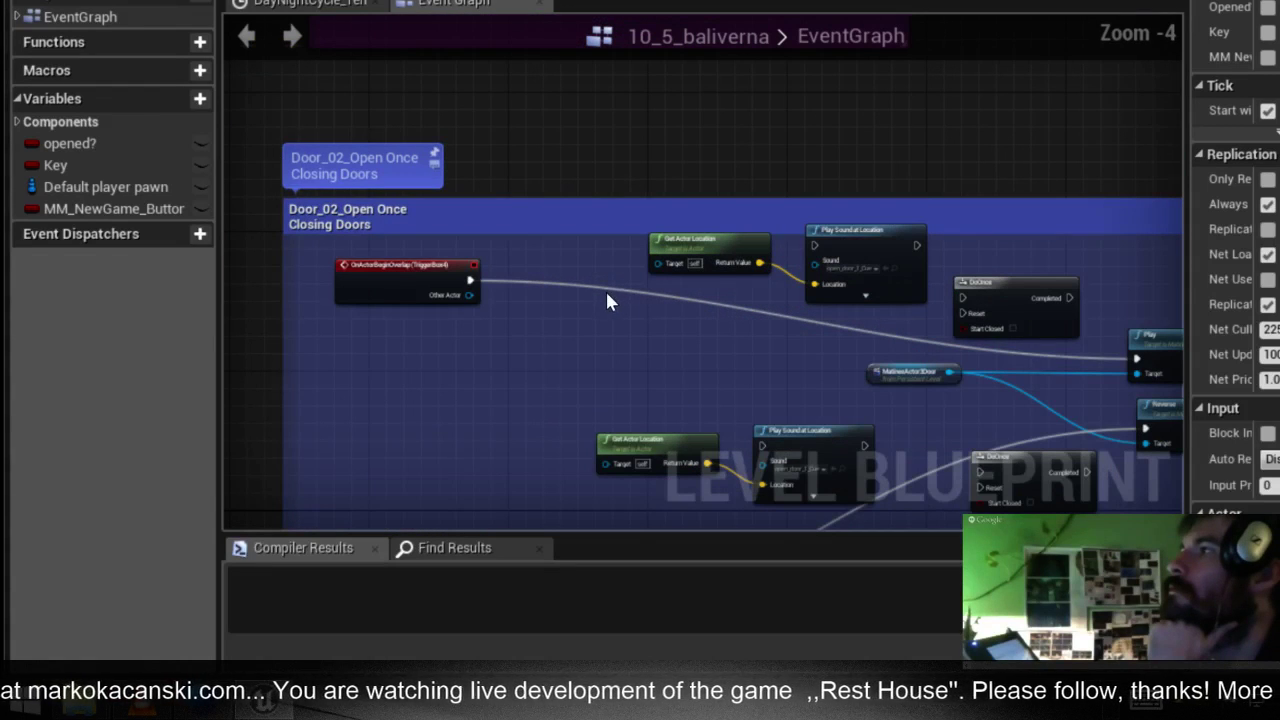
pyautogui.scroll(-2, 699, 297)
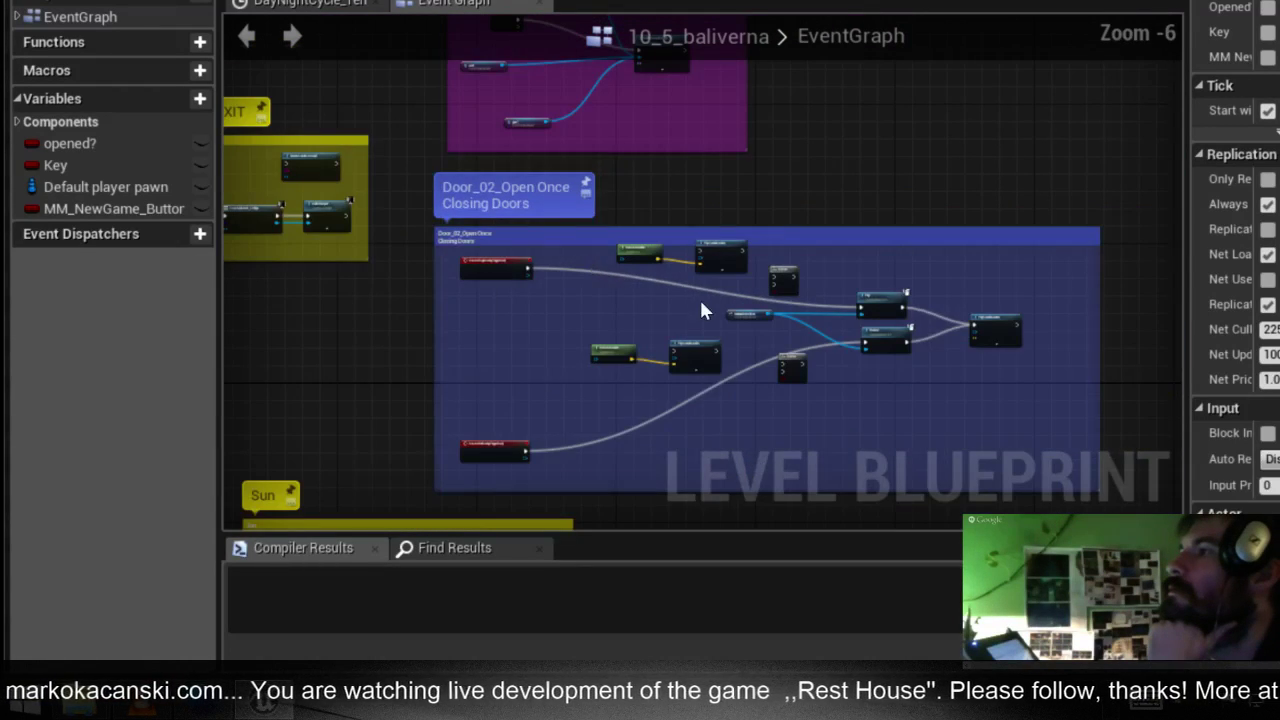
pyautogui.scroll(3, 694, 303)
pyautogui.moveTo(694, 303); pyautogui.dragTo(455, 273, button='right')
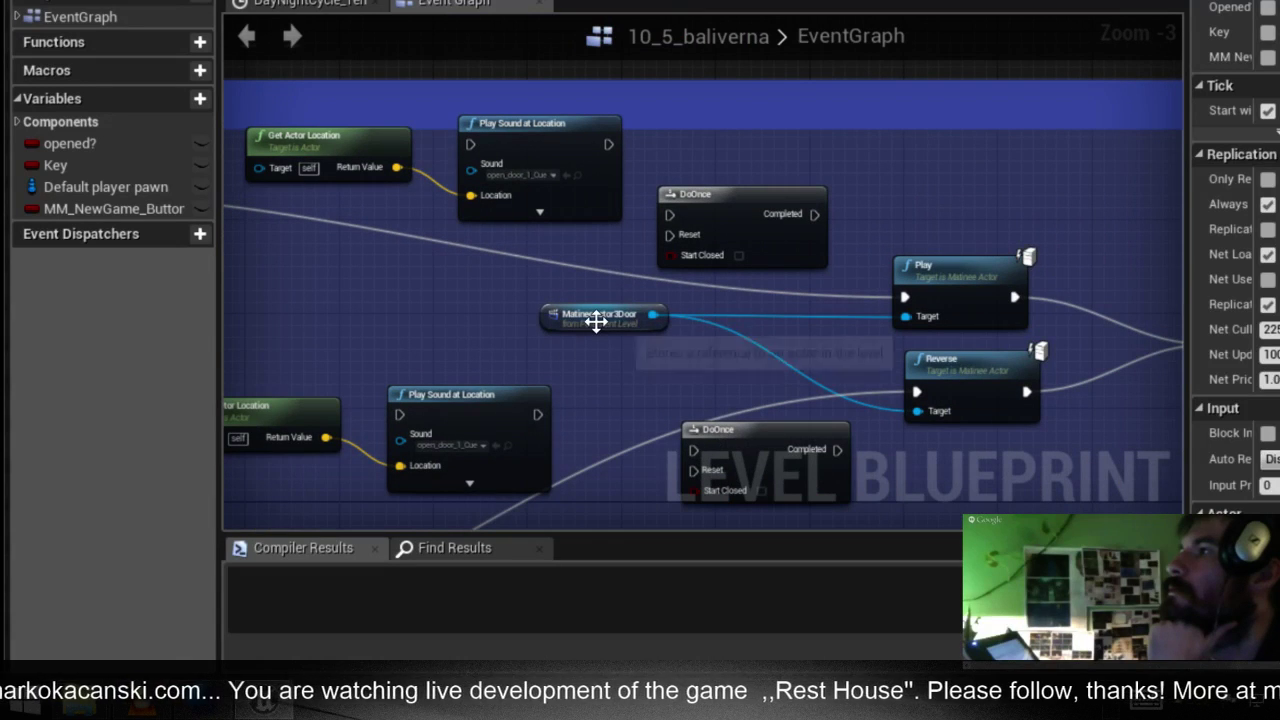
# Select the MatineeActor3Door reference node and bring the Door_02 comment into view
pyautogui.click(596, 316)
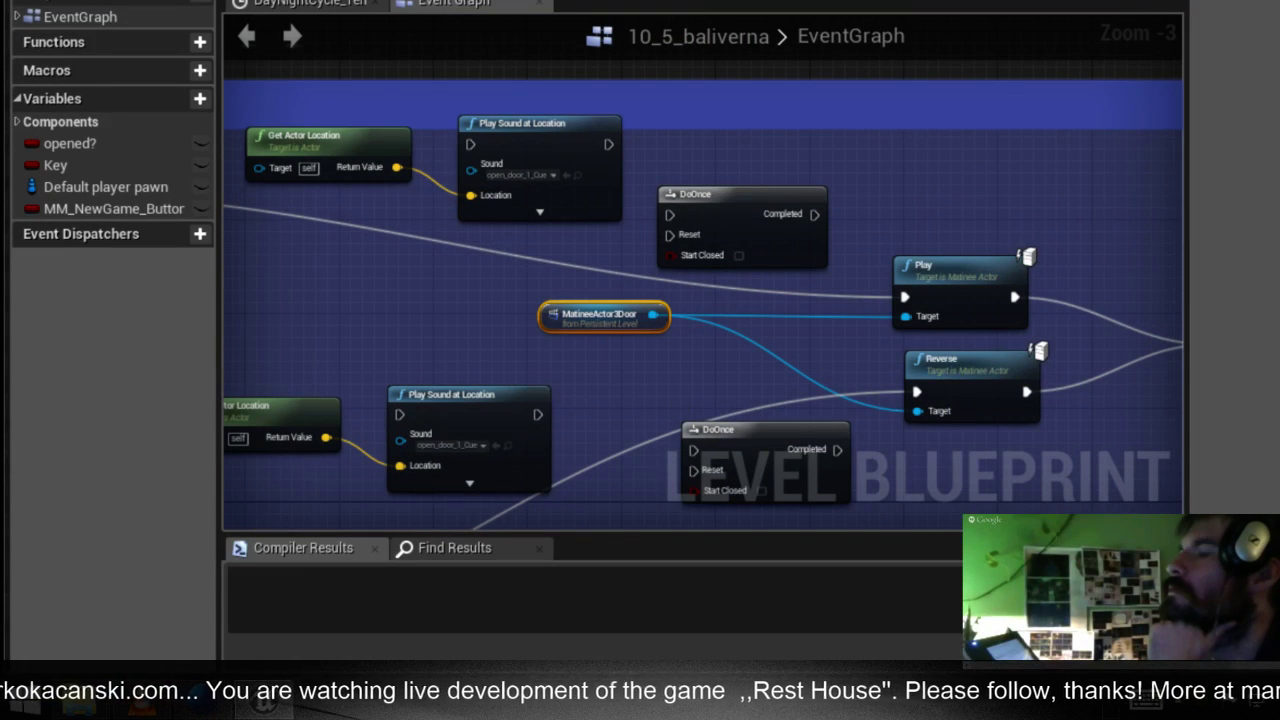
pyautogui.hotkey('alt', 'Tab')
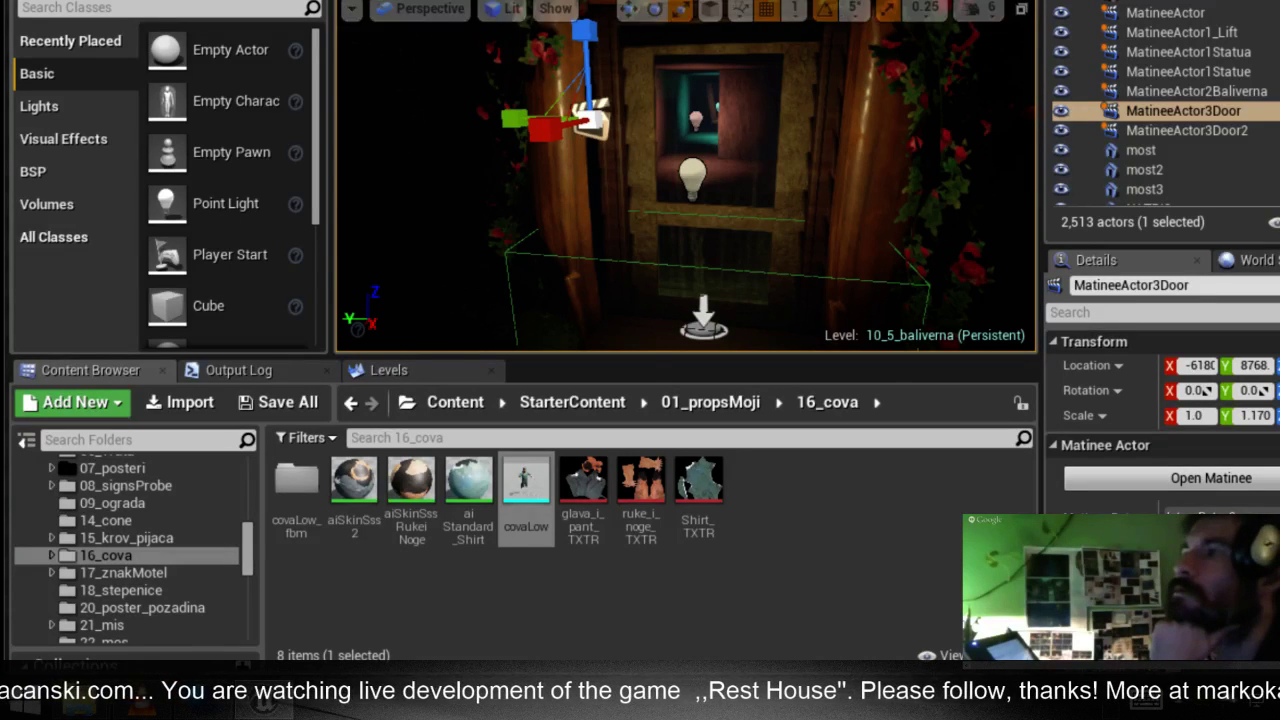
pyautogui.hotkey('alt', 'Tab')
pyautogui.scroll(-4, 372, 337)
pyautogui.moveTo(372, 337); pyautogui.dragTo(485, 236, button='right')
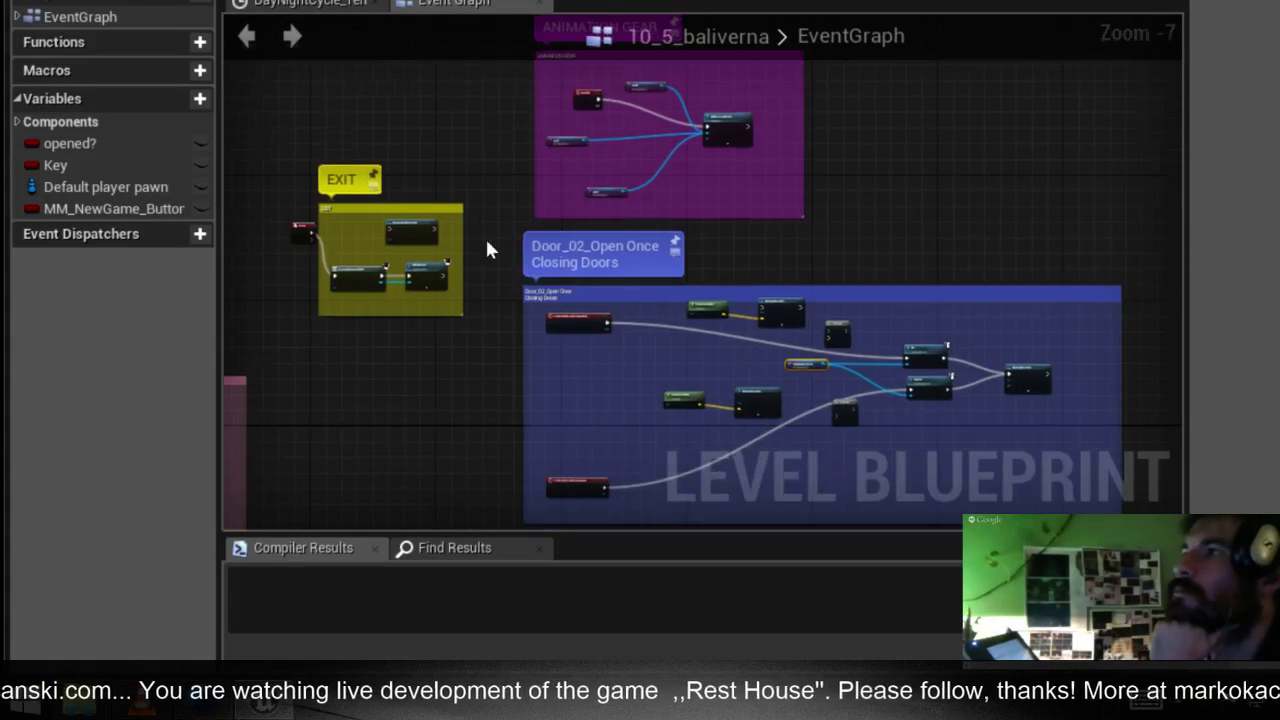
pyautogui.scroll(3, 687, 334)
pyautogui.scroll(2, 605, 345)
# Rename the Door_02 comment to 'Door_02_Open Once Closing Doors Left'
pyautogui.doubleClick(590, 316)
pyautogui.write('Lef')
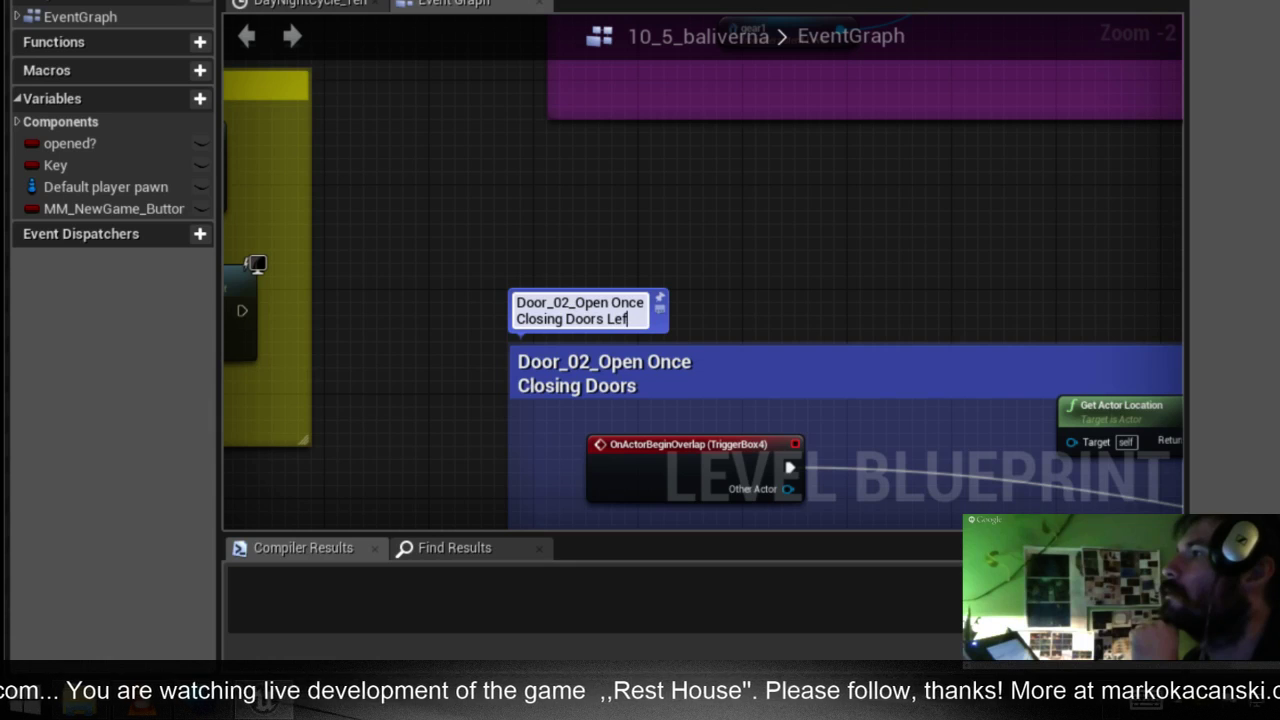
pyautogui.write('t')
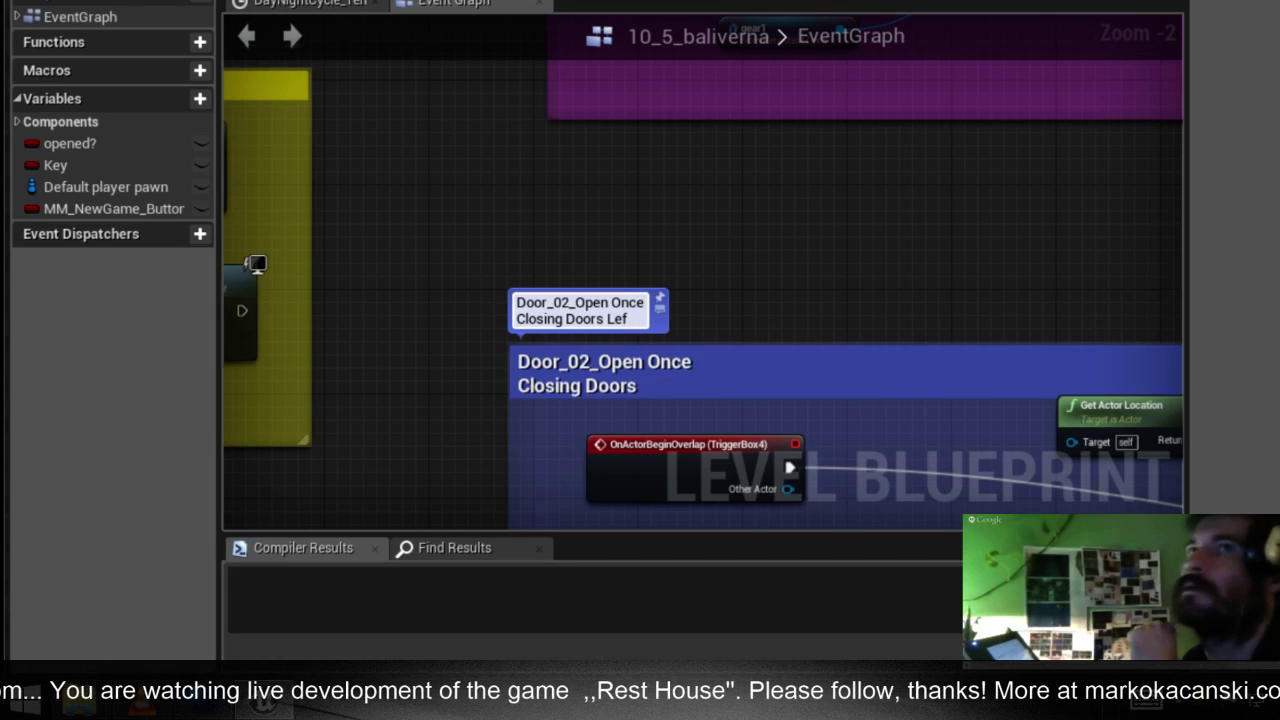
pyautogui.click(827, 231)
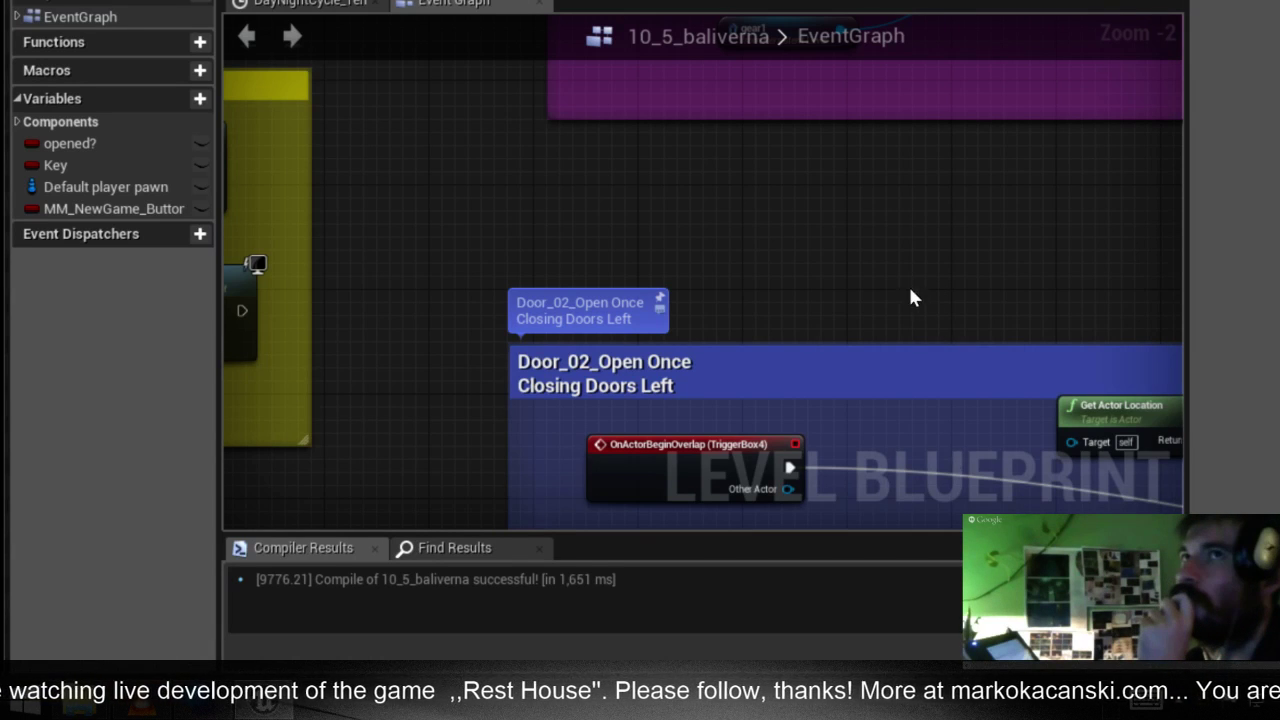
# Inspect the door's sound nodes and the Get Actor Location node in the EventGraph
pyautogui.scroll(-2, 884, 256)
pyautogui.moveTo(884, 256); pyautogui.dragTo(441, 159, button='right')
pyautogui.scroll(2, 533, 294)
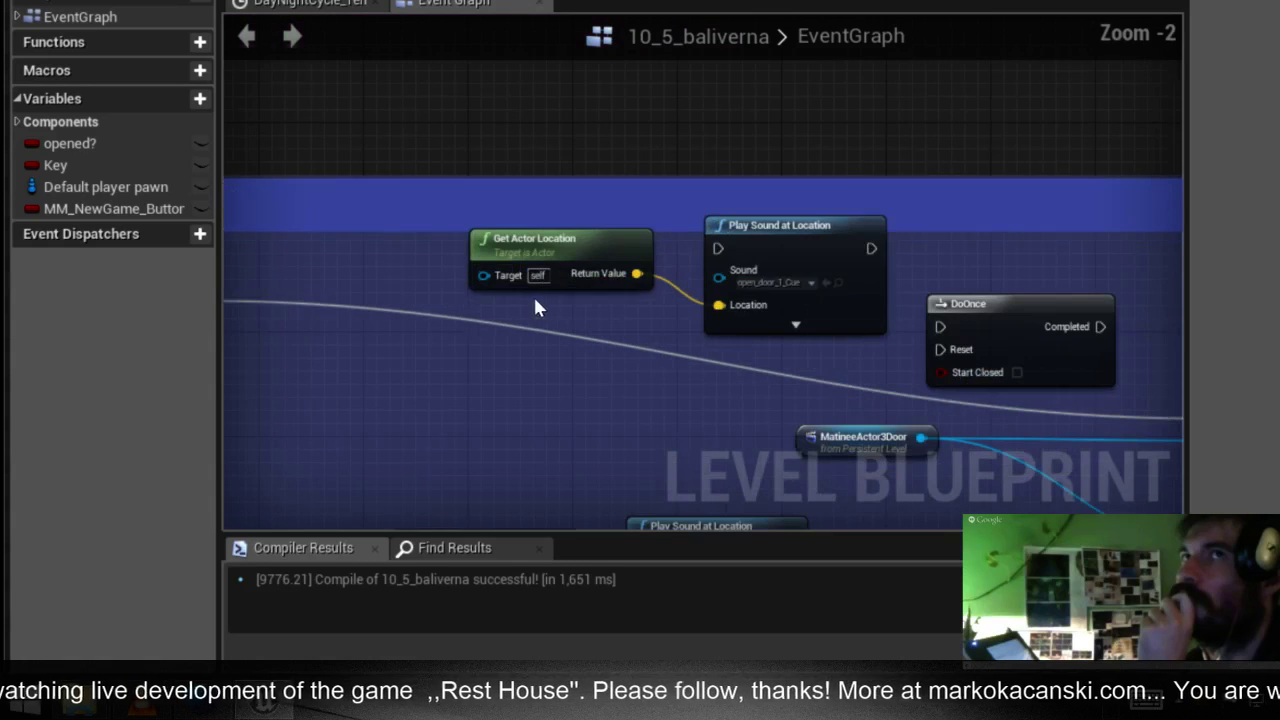
pyautogui.click(594, 243)
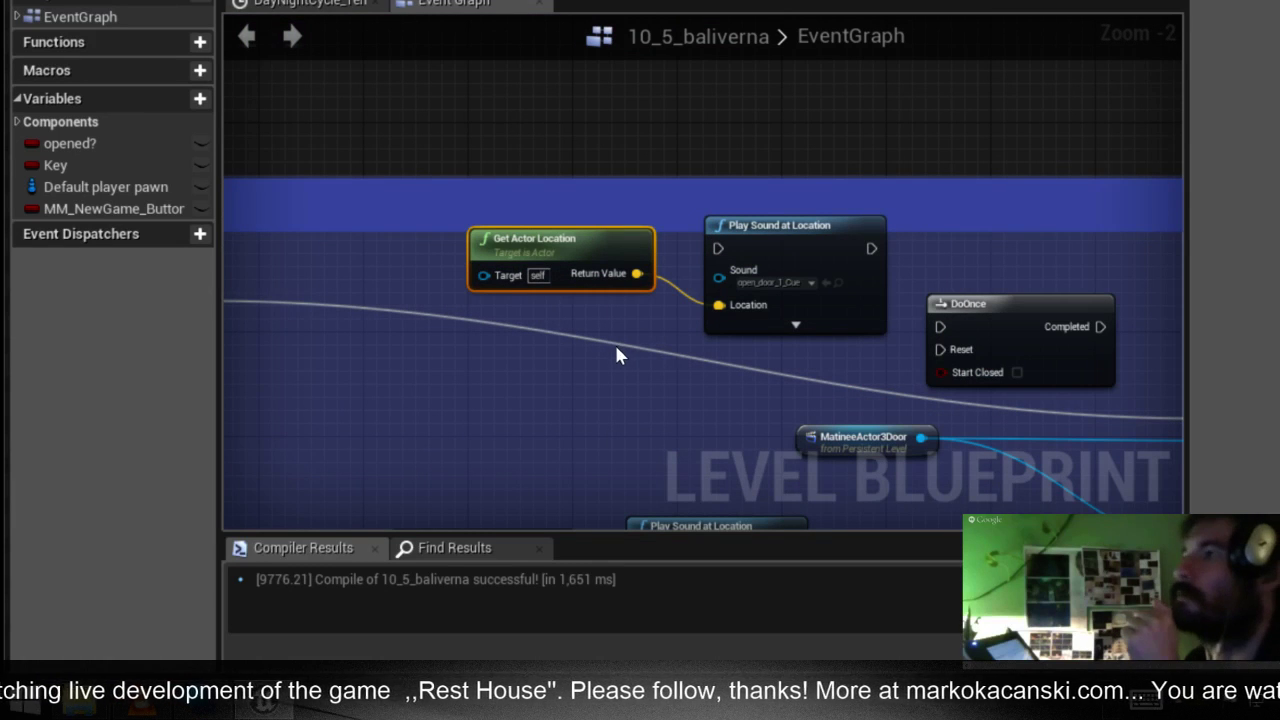
pyautogui.scroll(-1, 612, 345)
pyautogui.moveTo(633, 457)
pyautogui.mouseDown(button='right')
pyautogui.moveTo(650, 172)
pyautogui.moveTo(435, 309)
pyautogui.mouseUp(button='right')
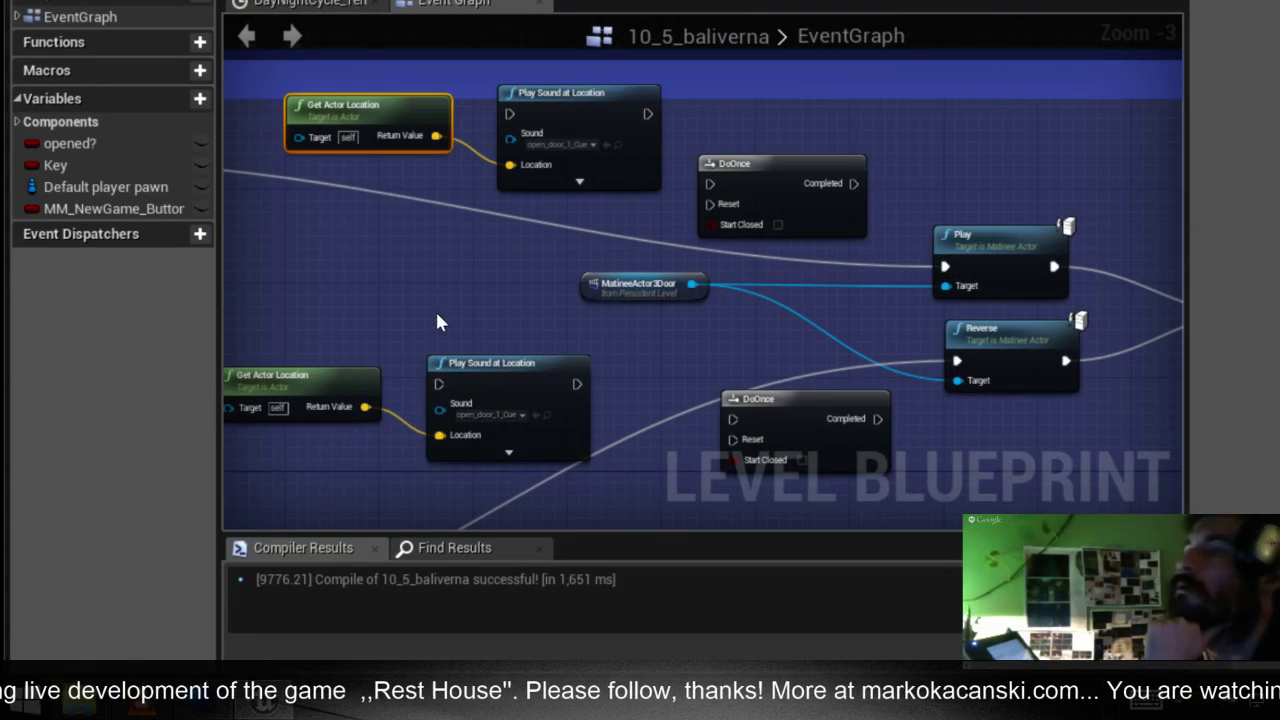
pyautogui.scroll(-2, 486, 245)
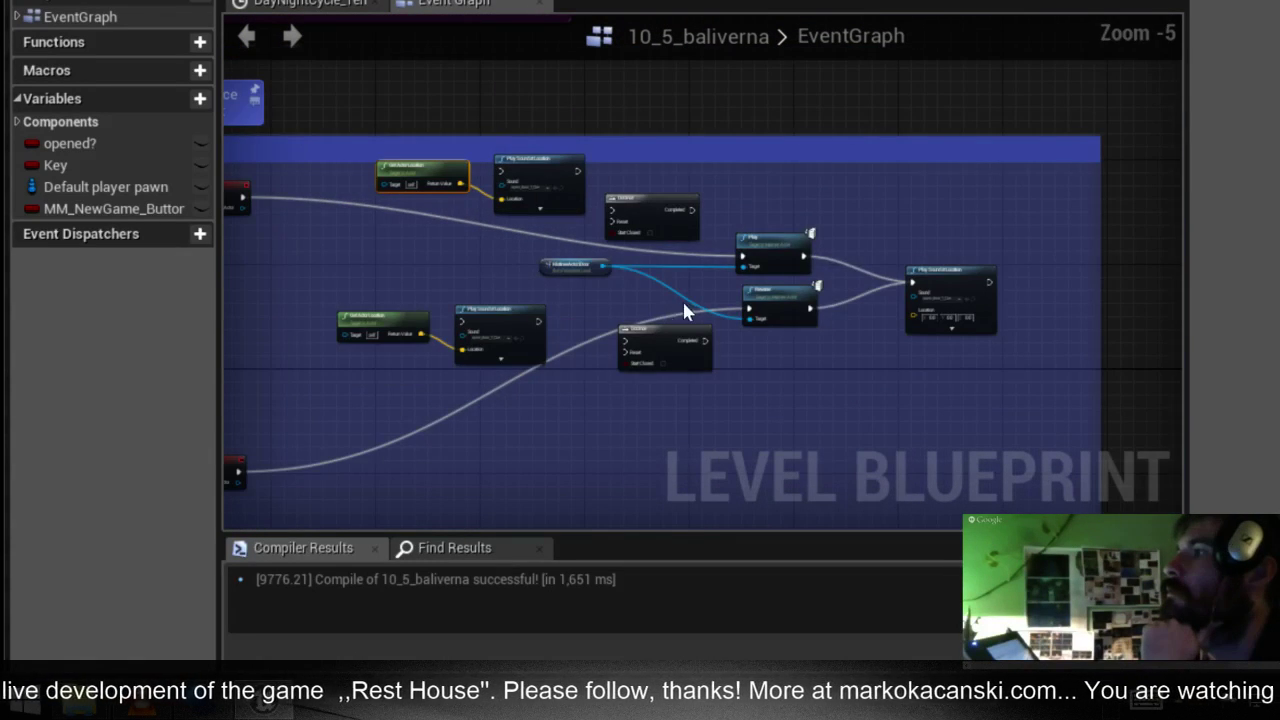
pyautogui.scroll(2, 686, 305)
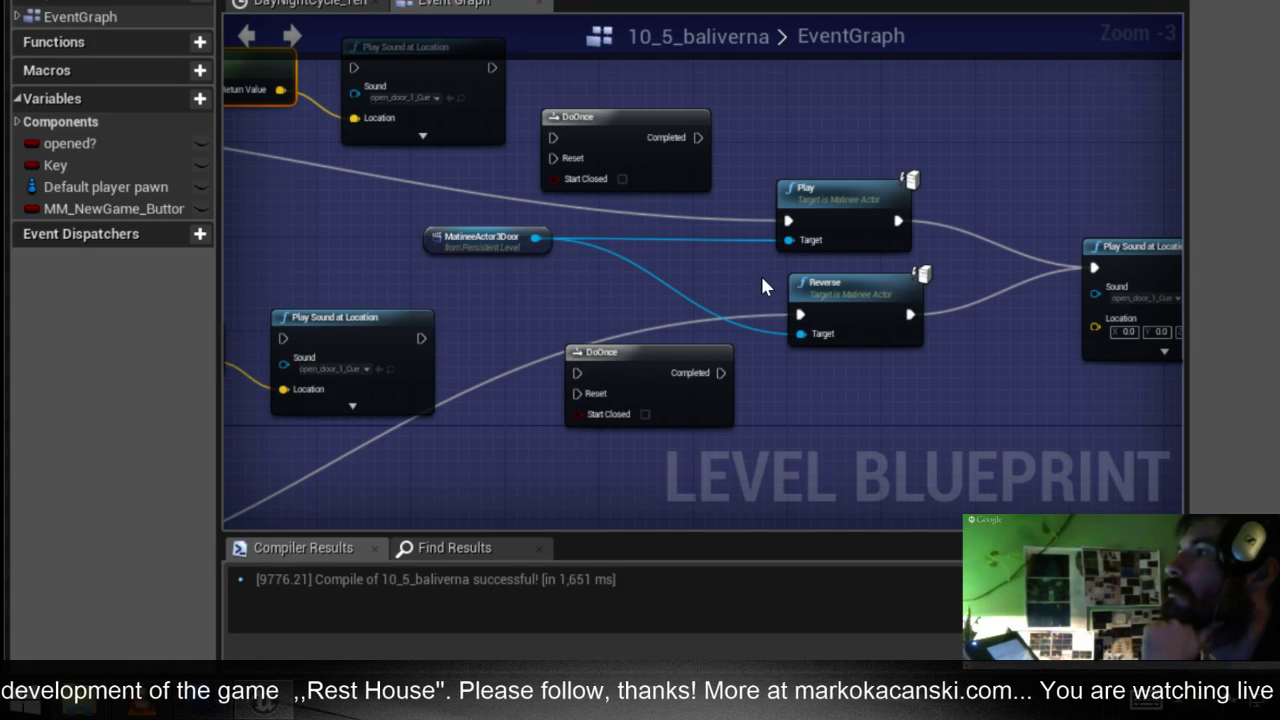
pyautogui.scroll(-2, 762, 286)
pyautogui.scroll(2, 746, 345)
pyautogui.scroll(1, 852, 334)
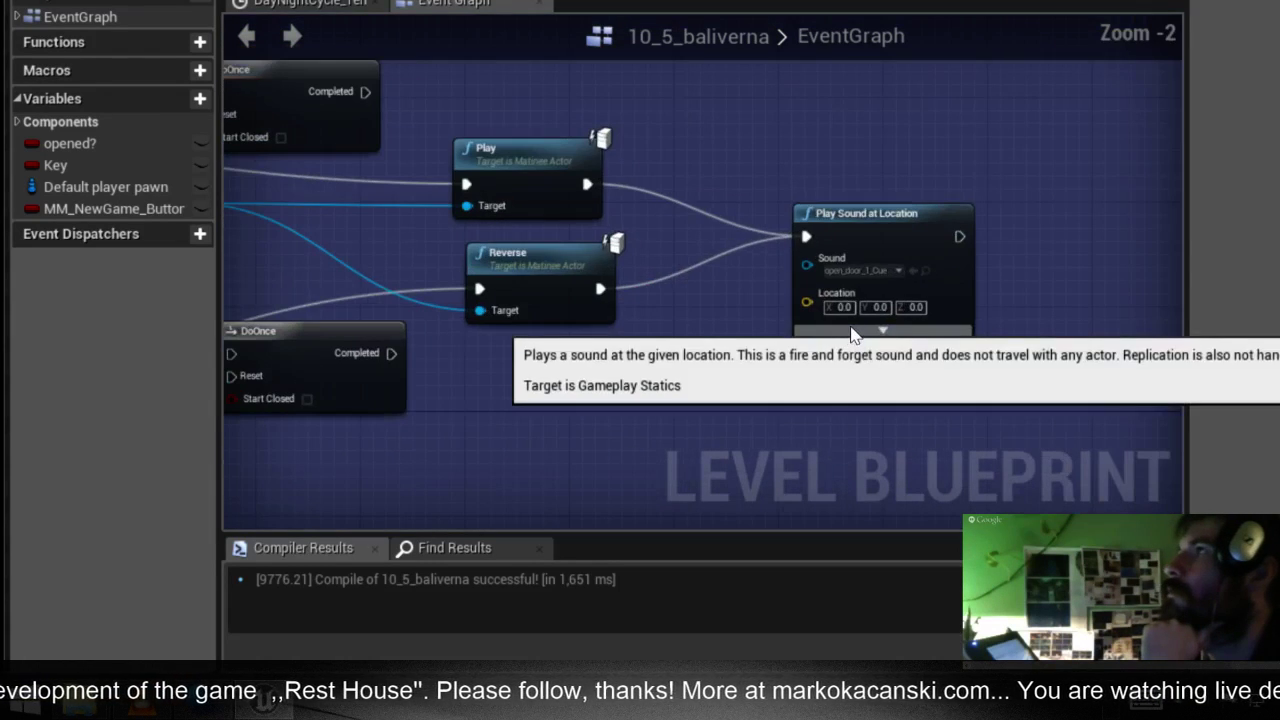
pyautogui.scroll(-1, 757, 350)
# Find the end-overlap event, then jump from the MatineeActor3Door node to the actor in the level
pyautogui.moveTo(733, 358); pyautogui.dragTo(1156, 281, button='right')
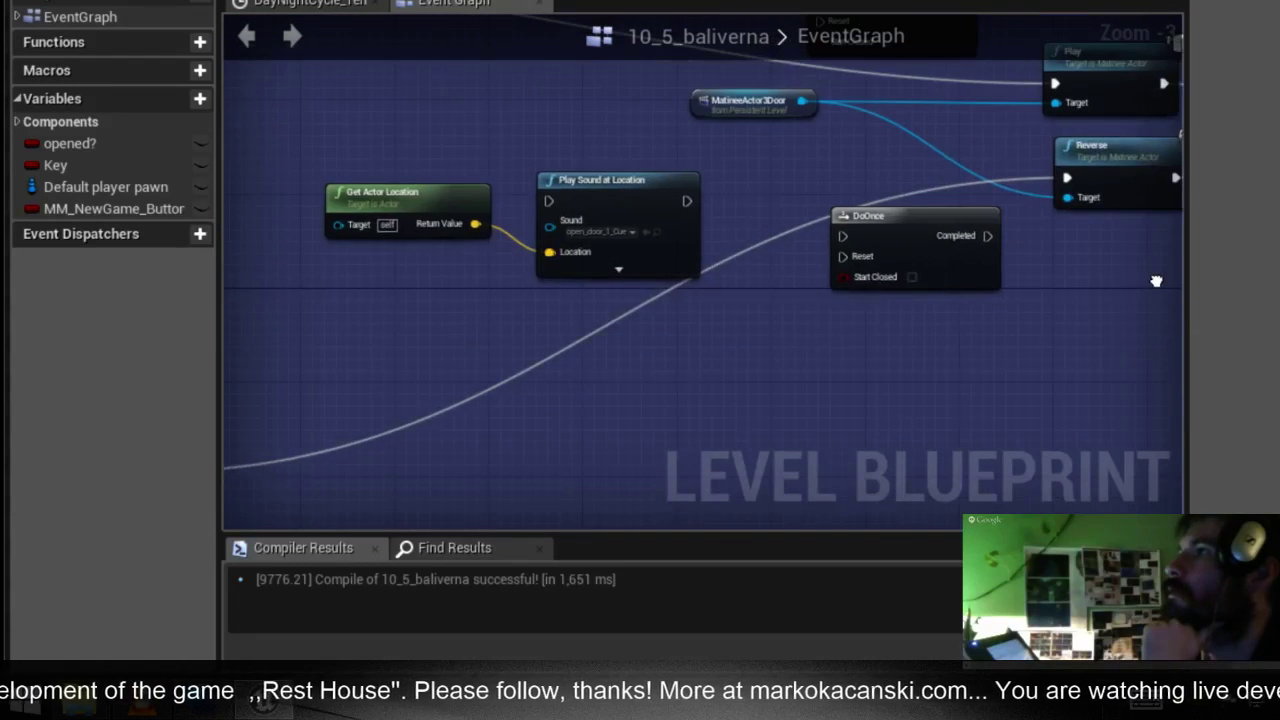
pyautogui.scroll(-4, 800, 295)
pyautogui.scroll(3, 754, 317)
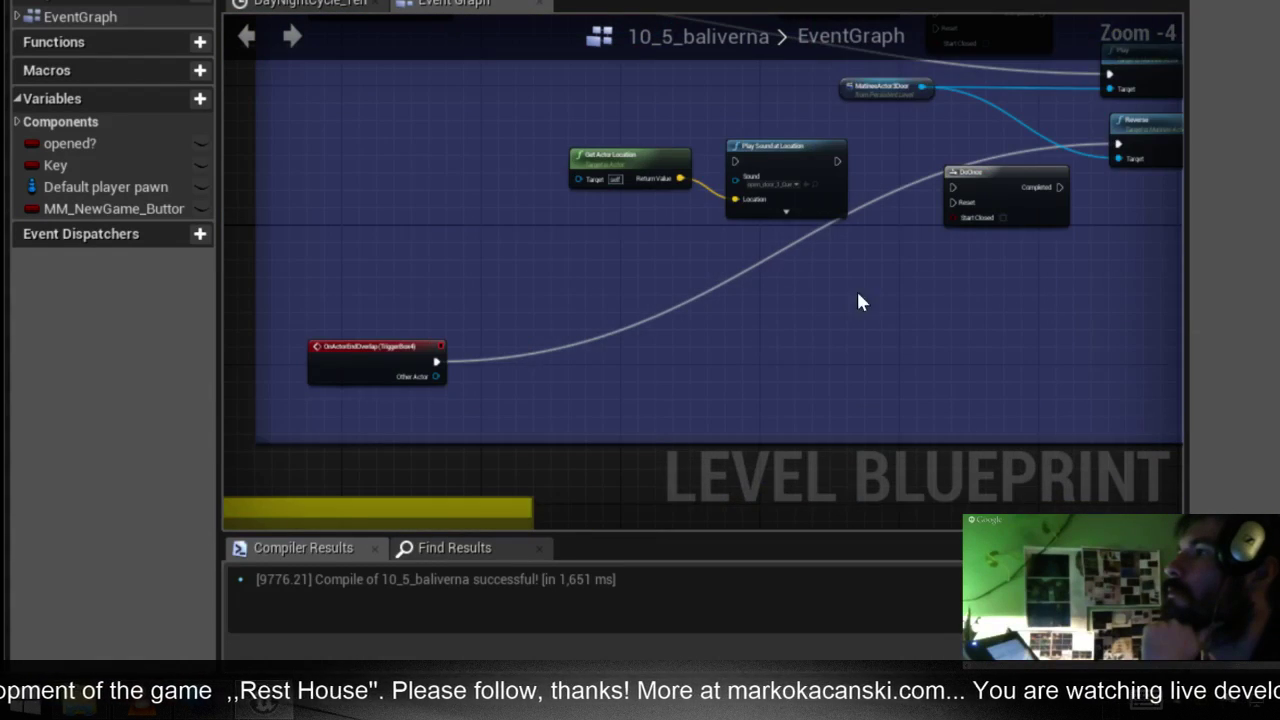
pyautogui.moveTo(856, 288); pyautogui.dragTo(576, 505, button='right')
pyautogui.scroll(2, 595, 340)
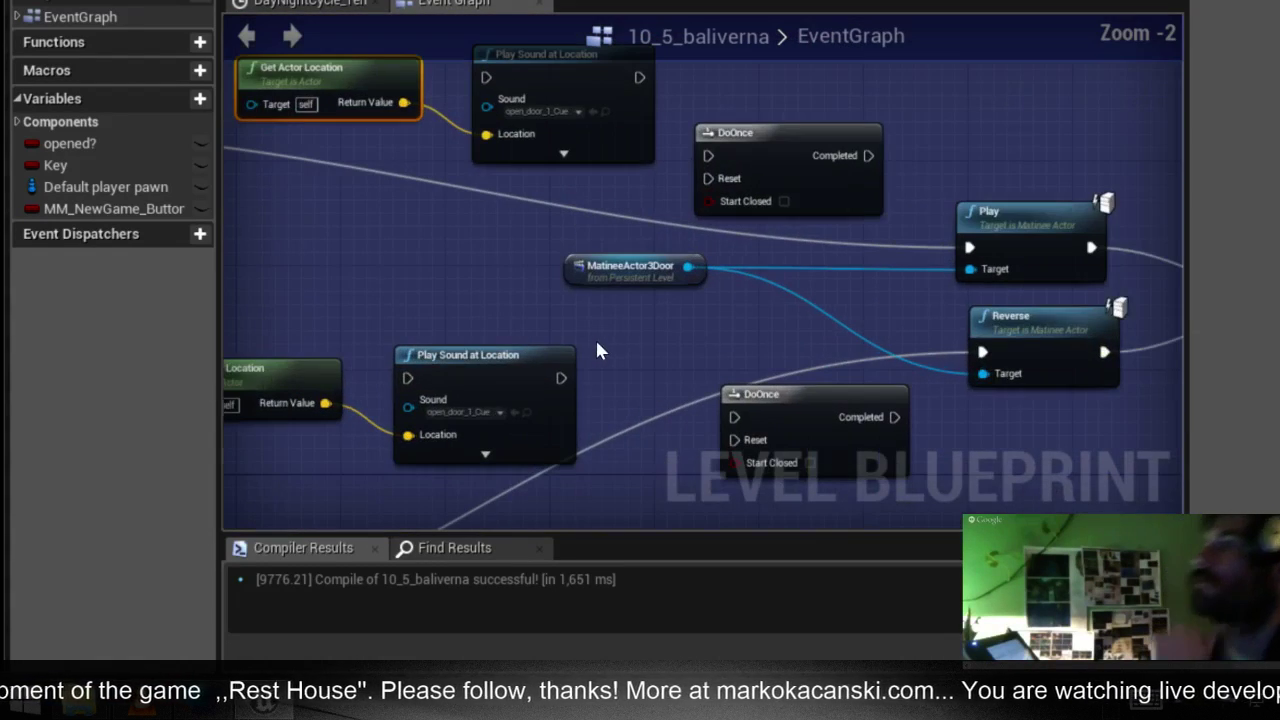
pyautogui.click(620, 279)
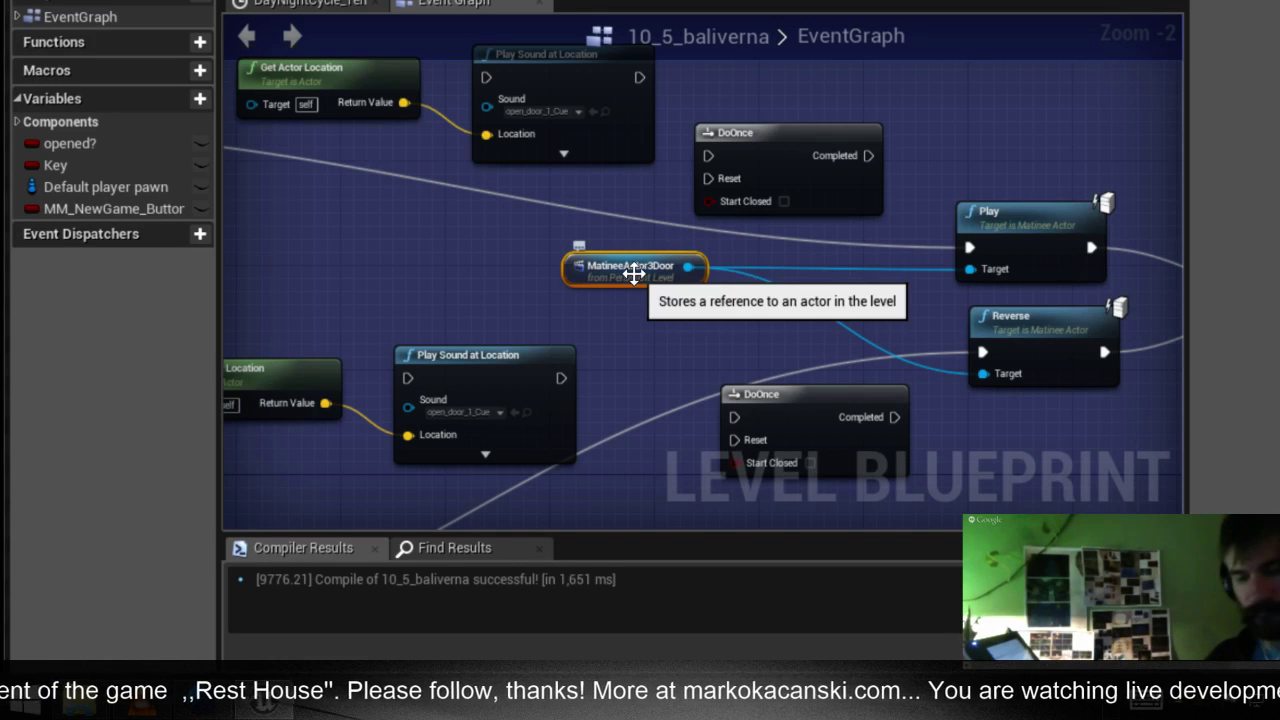
pyautogui.keyDown('ctrl'); pyautogui.click(625, 275); pyautogui.keyUp('ctrl')
pyautogui.doubleClick(591, 267)
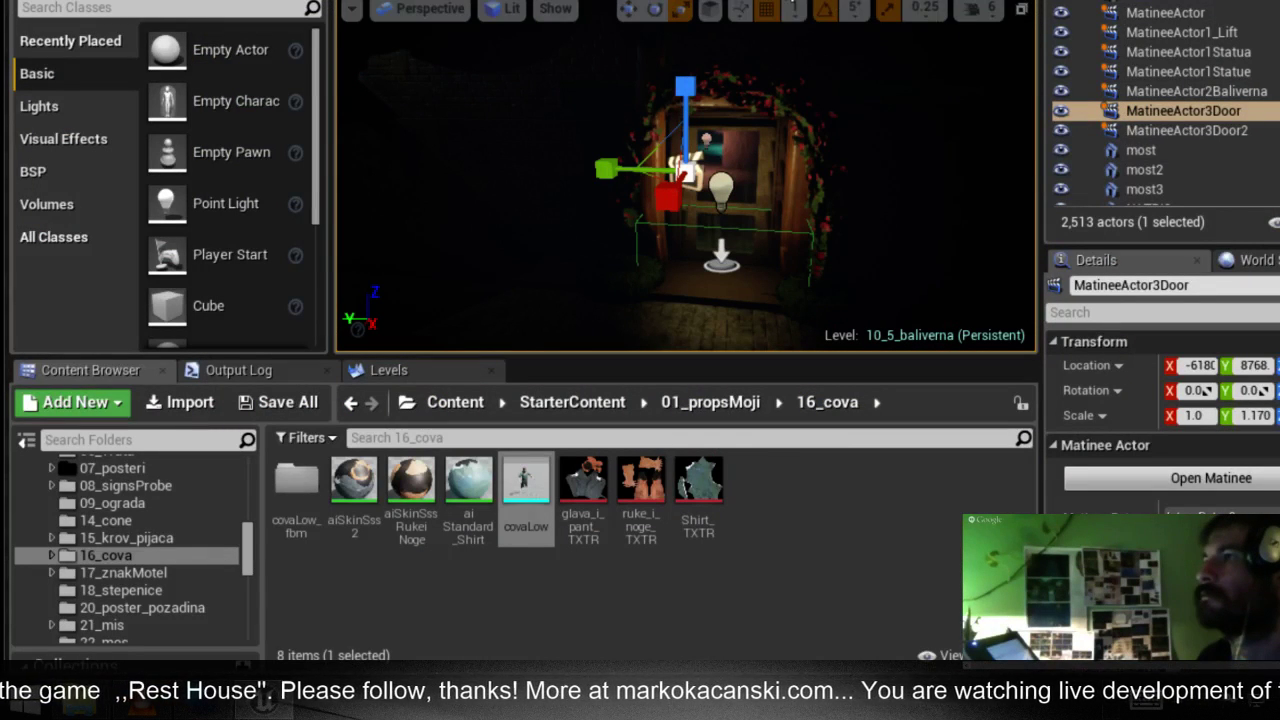
# Open MatineeActor3Door in Matinee and select the Dooir_02 group's Movement track
pyautogui.click(860, 3)
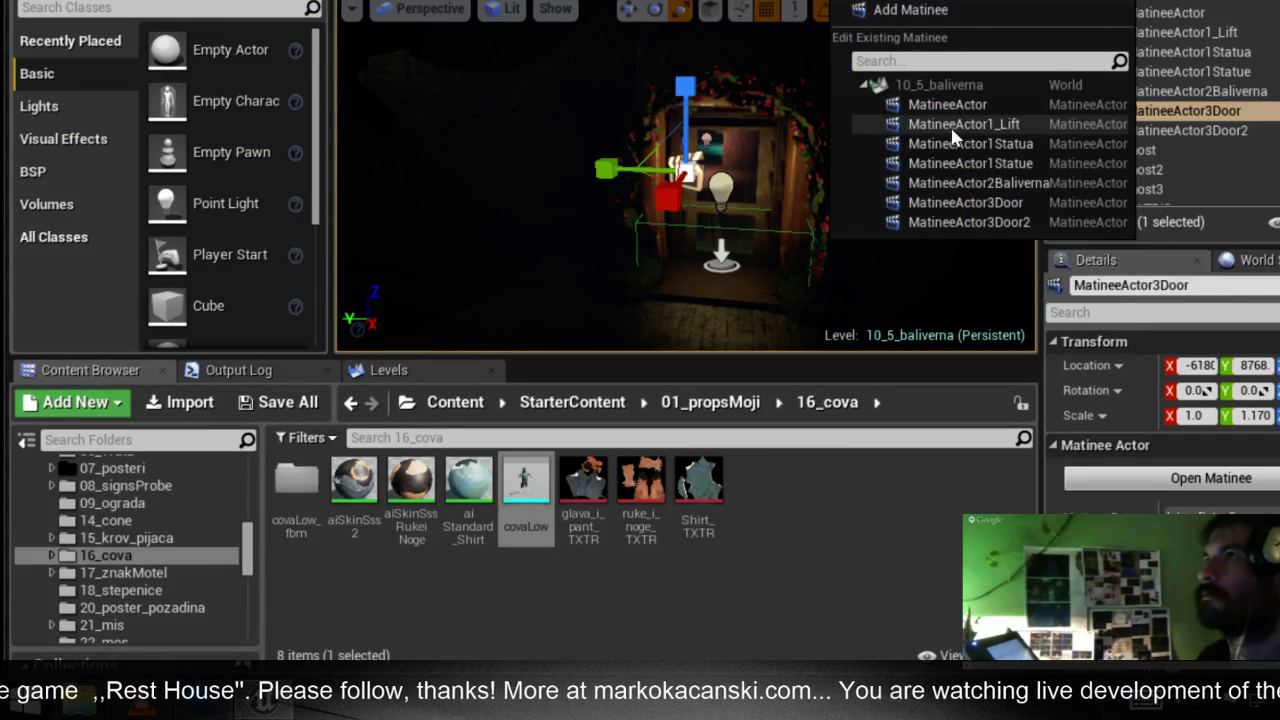
pyautogui.click(945, 203)
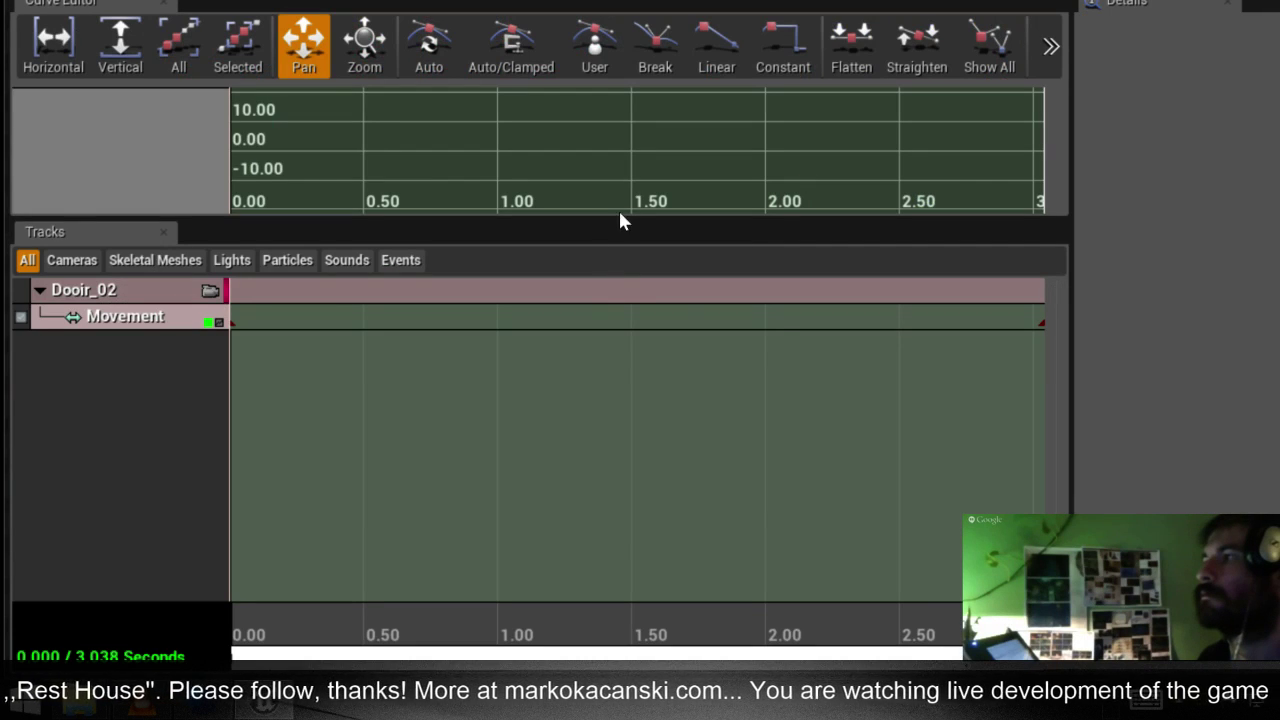
pyautogui.click(139, 326)
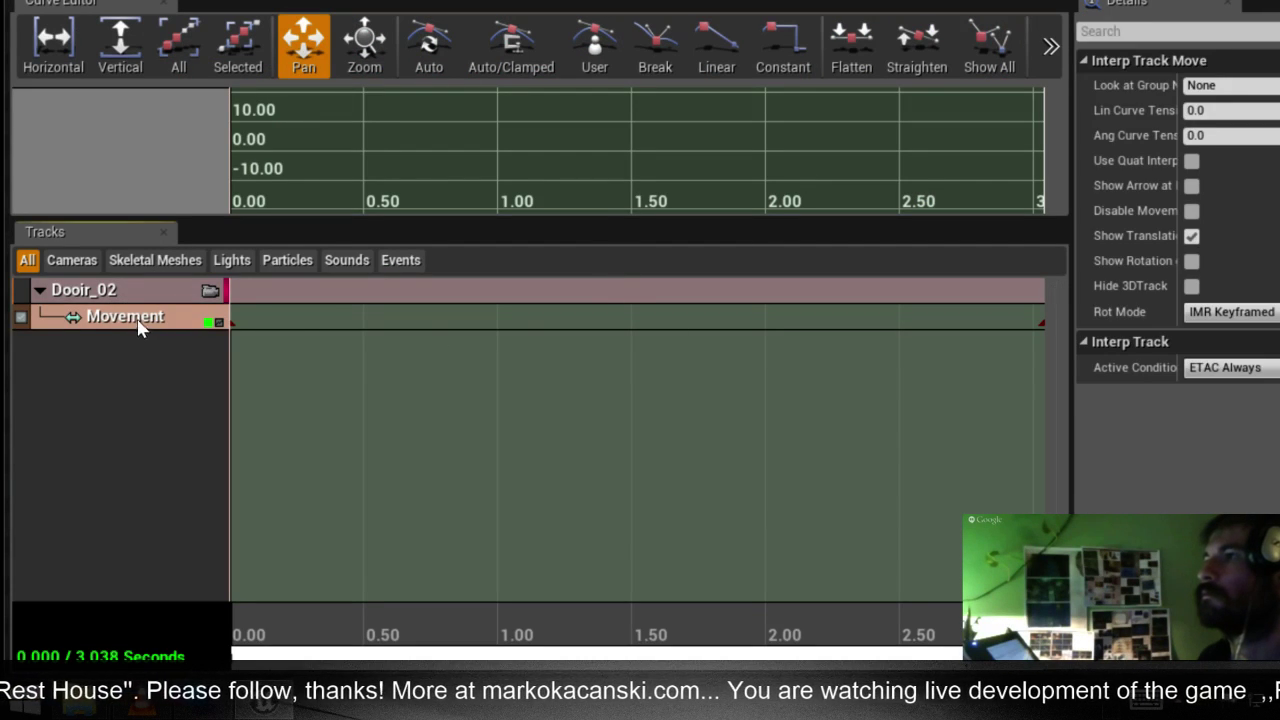
pyautogui.scroll(-3, 640, 363)
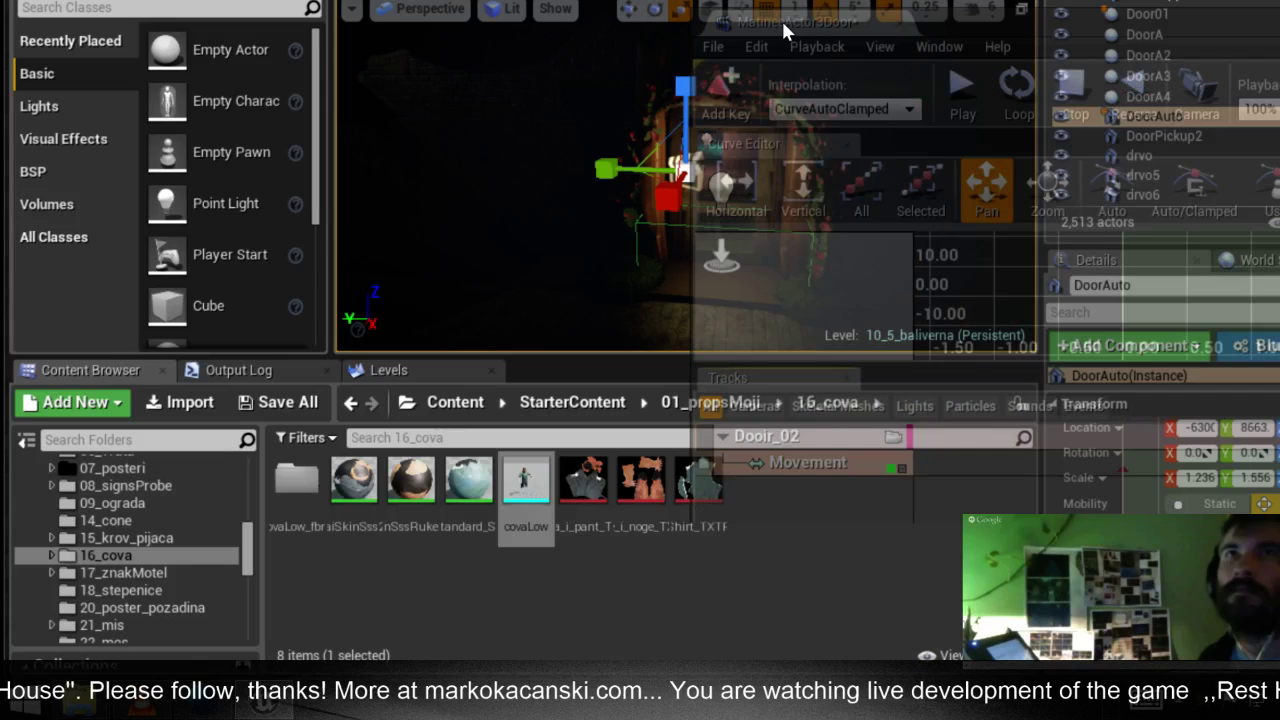
# Move the Matinee window clear of the door and play the door-opening animation
pyautogui.moveTo(781, 18); pyautogui.dragTo(788, 71)
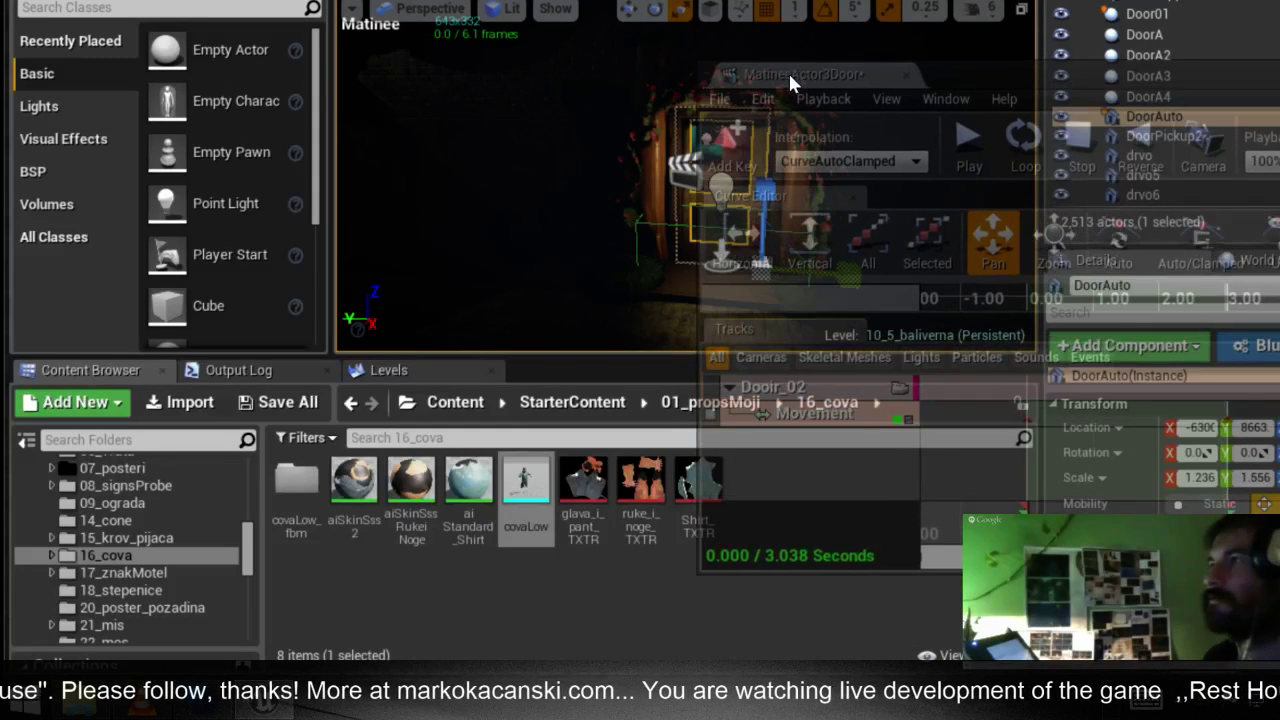
pyautogui.moveTo(788, 71); pyautogui.dragTo(859, 82)
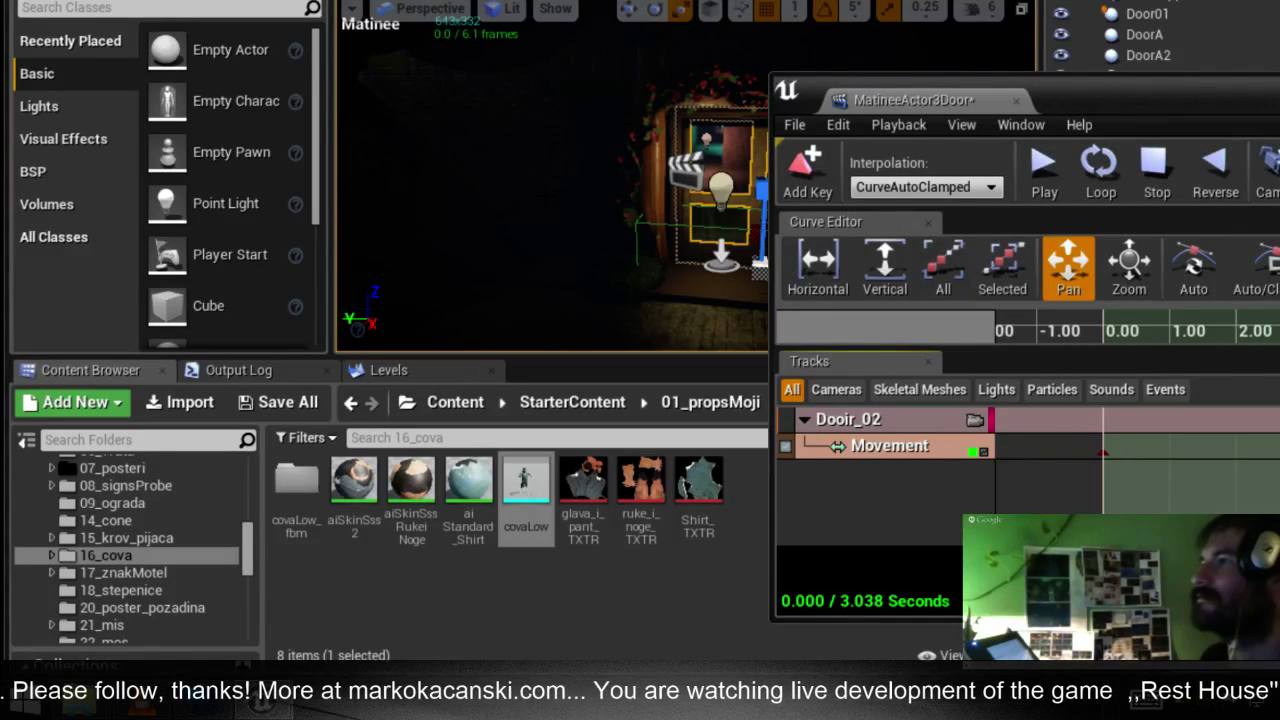
pyautogui.press('space')
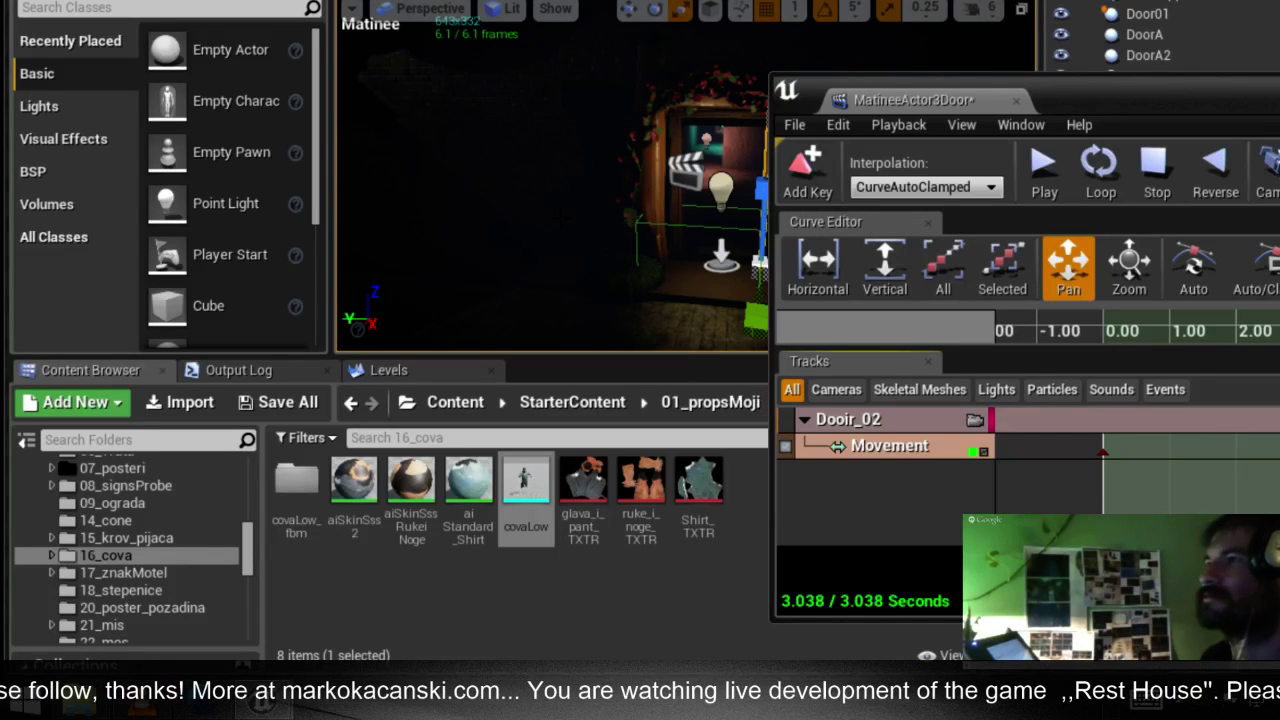
pyautogui.moveTo(700, 300); pyautogui.dragTo(741, 300, button='right')
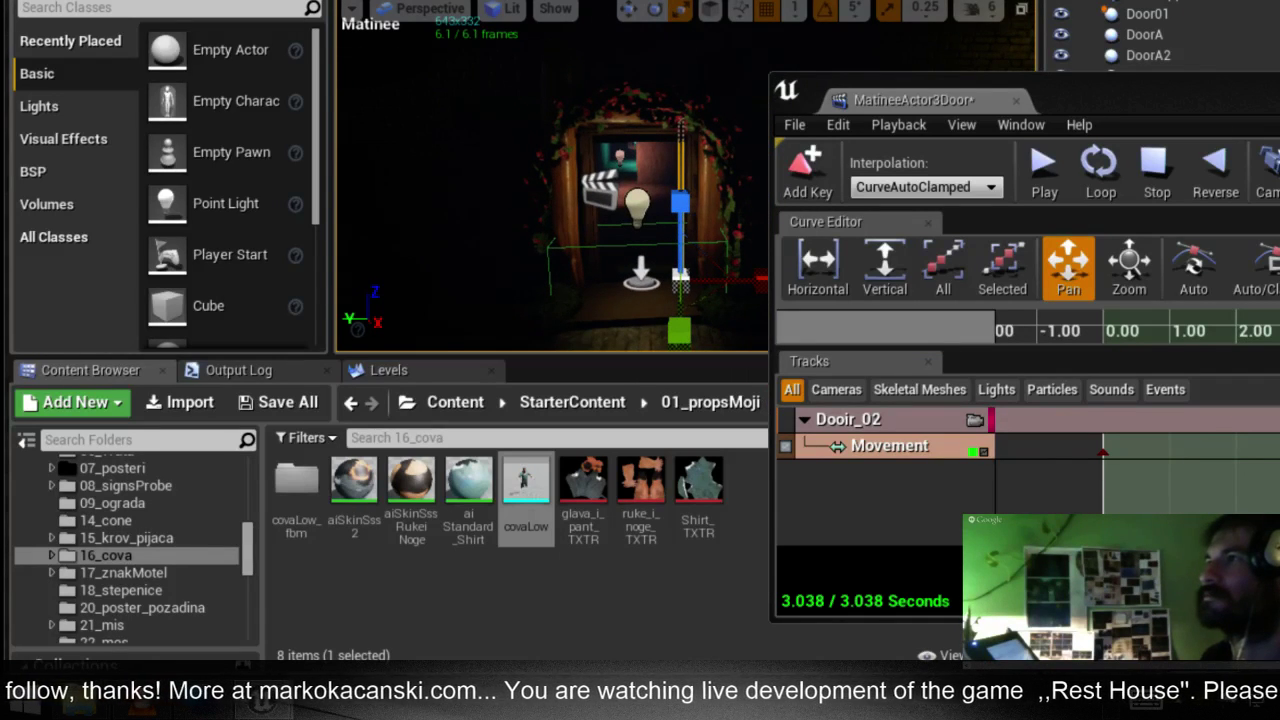
# Reverse and replay the door sequence back to 0.000 seconds, then switch to the translate gizmo
pyautogui.press('j')
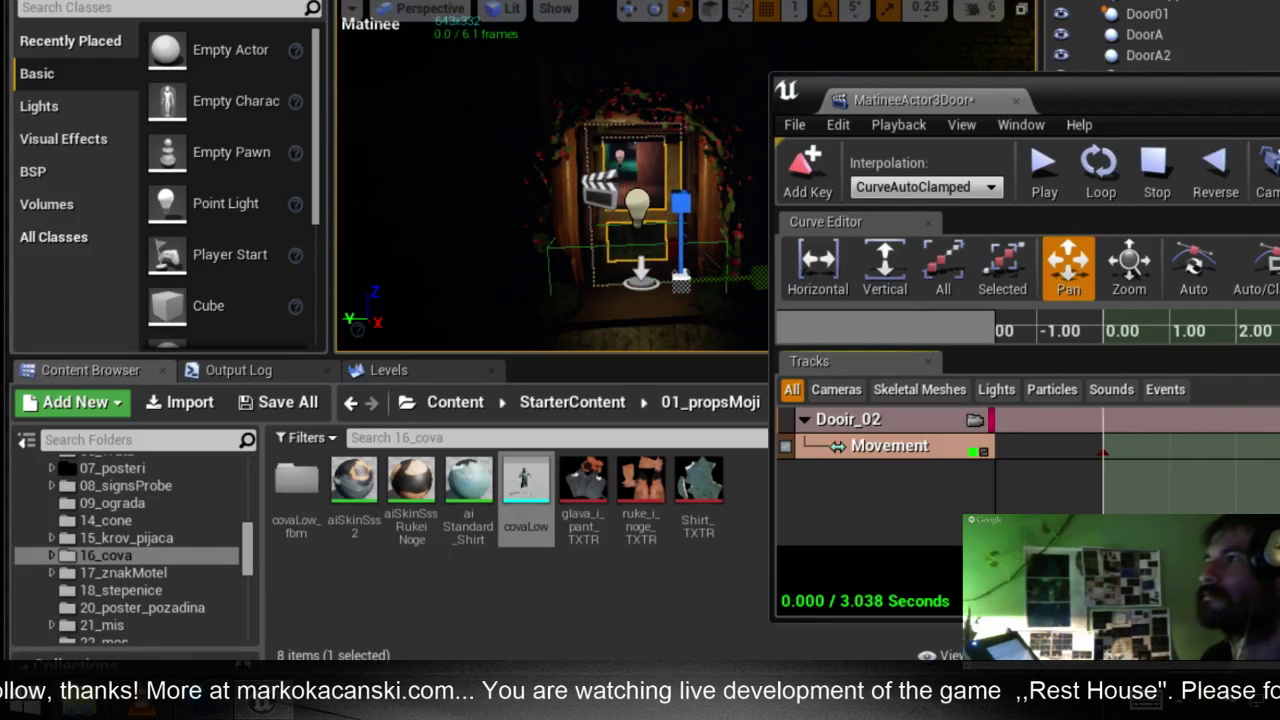
pyautogui.press('l')
pyautogui.press('j')
pyautogui.scroll(2, 550, 180)
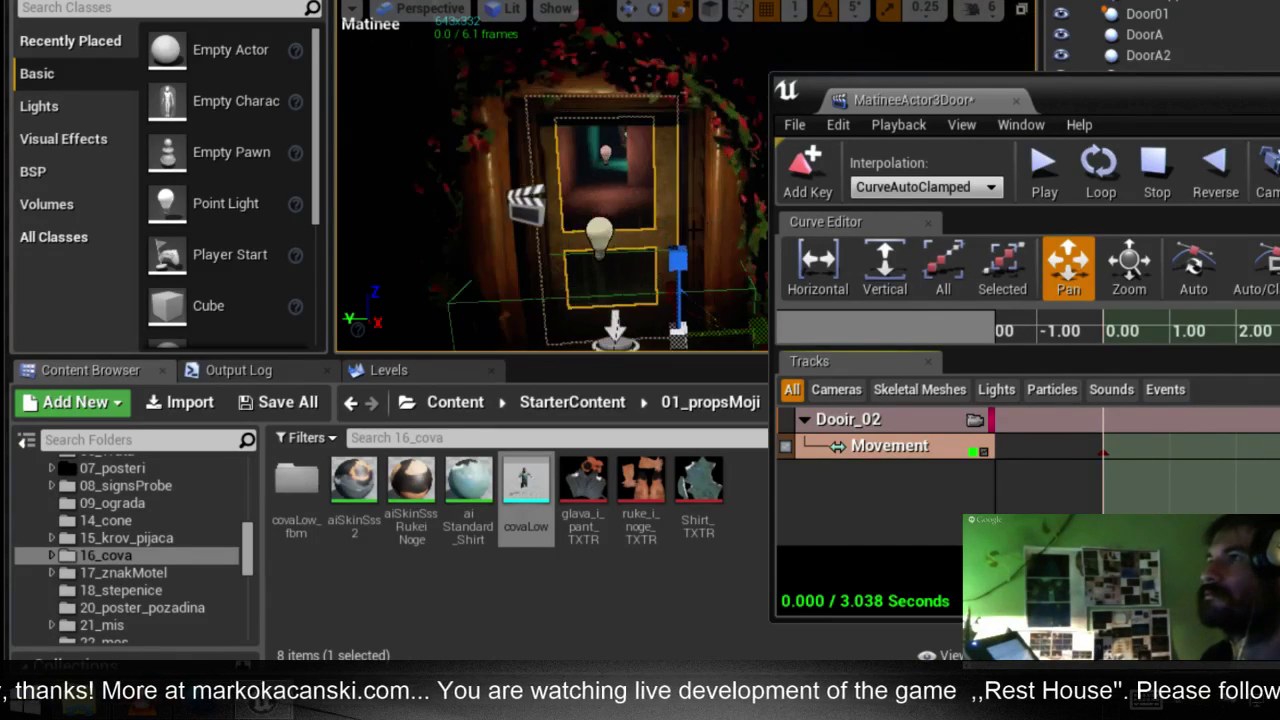
pyautogui.scroll(2, 550, 180)
pyautogui.scroll(2, 550, 180)
pyautogui.scroll(2, 550, 180)
pyautogui.scroll(-2, 673, 232)
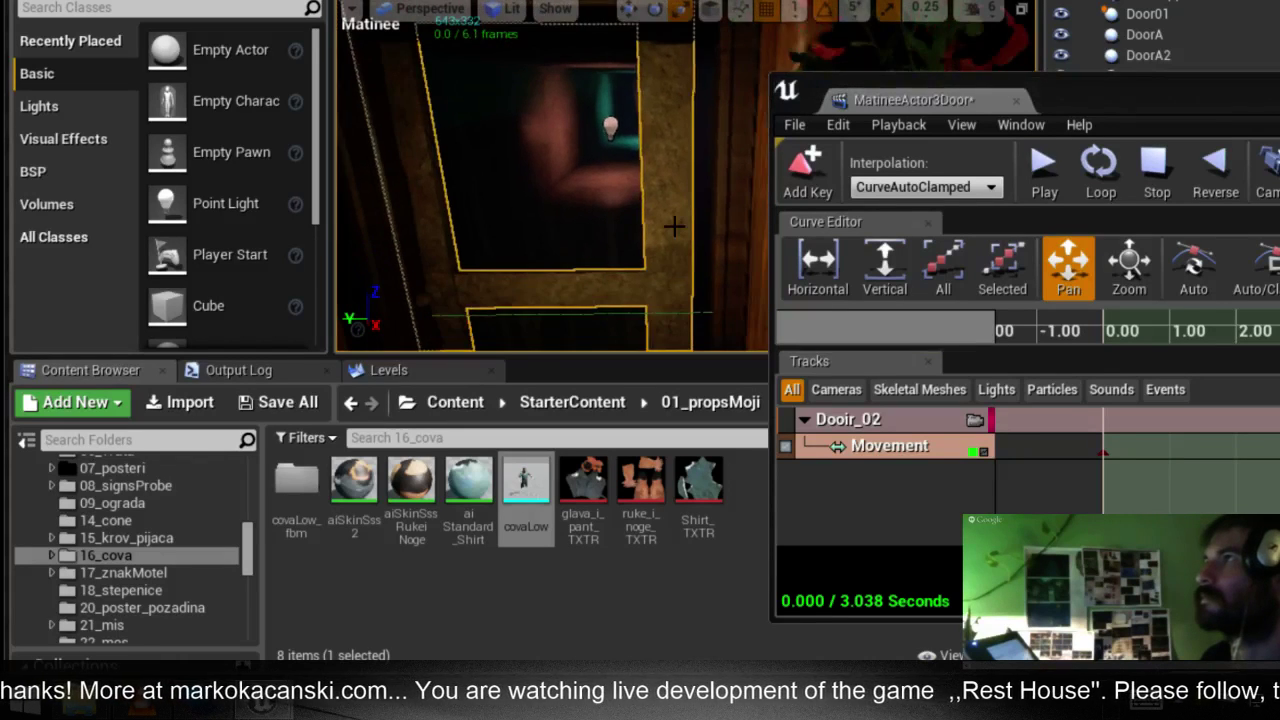
pyautogui.scroll(-2, 673, 232)
pyautogui.scroll(-2, 590, 233)
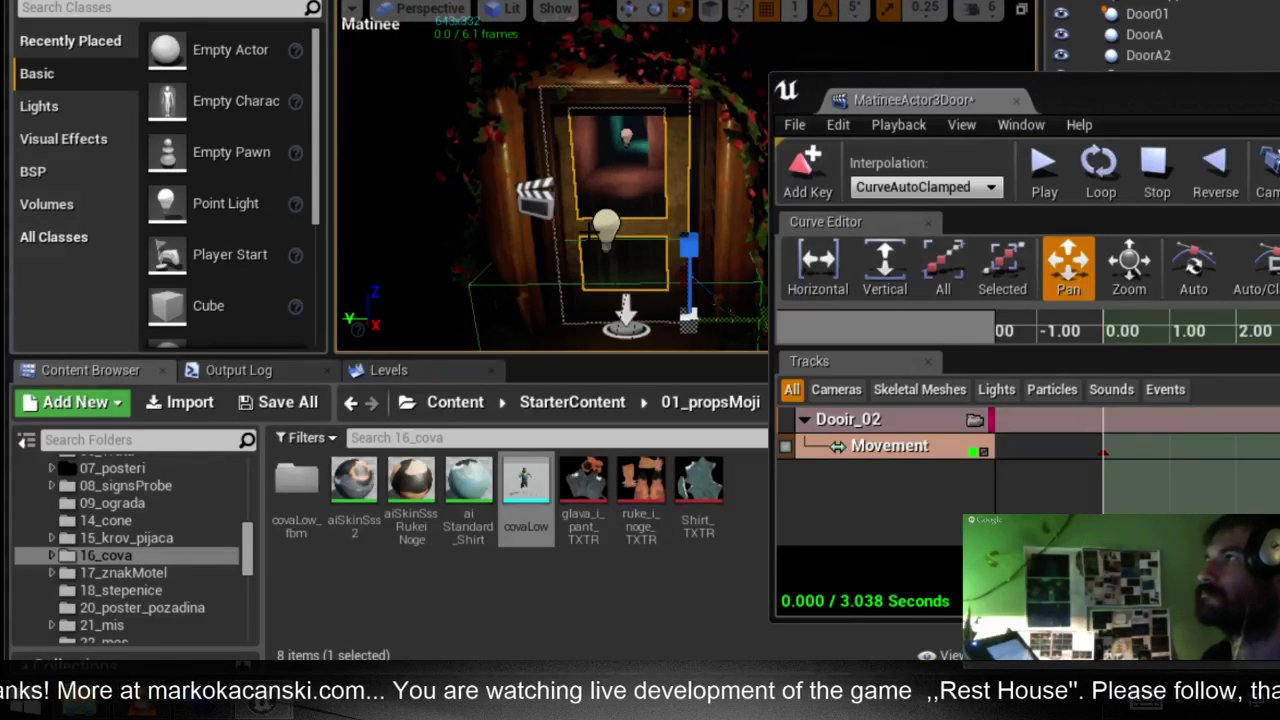
pyautogui.press('w')
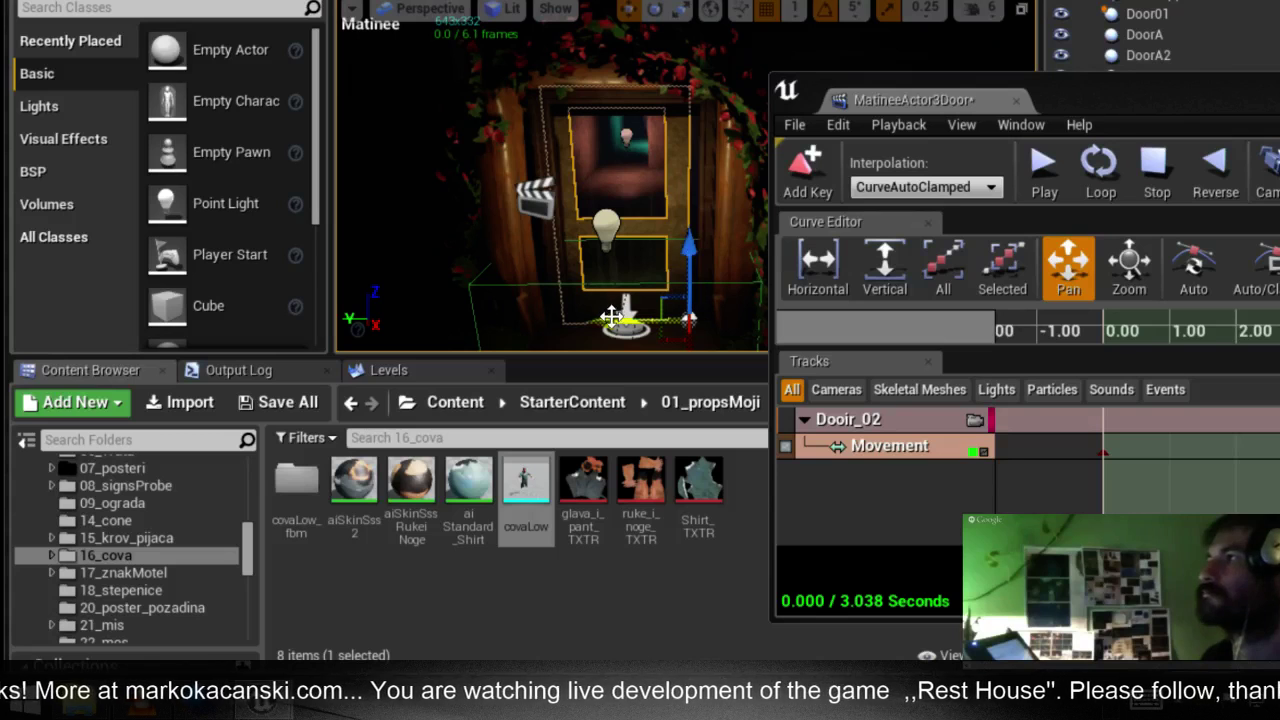
# Add a key to Dooir_02's Movement track and nudge the door slightly right
pyautogui.click(808, 192)
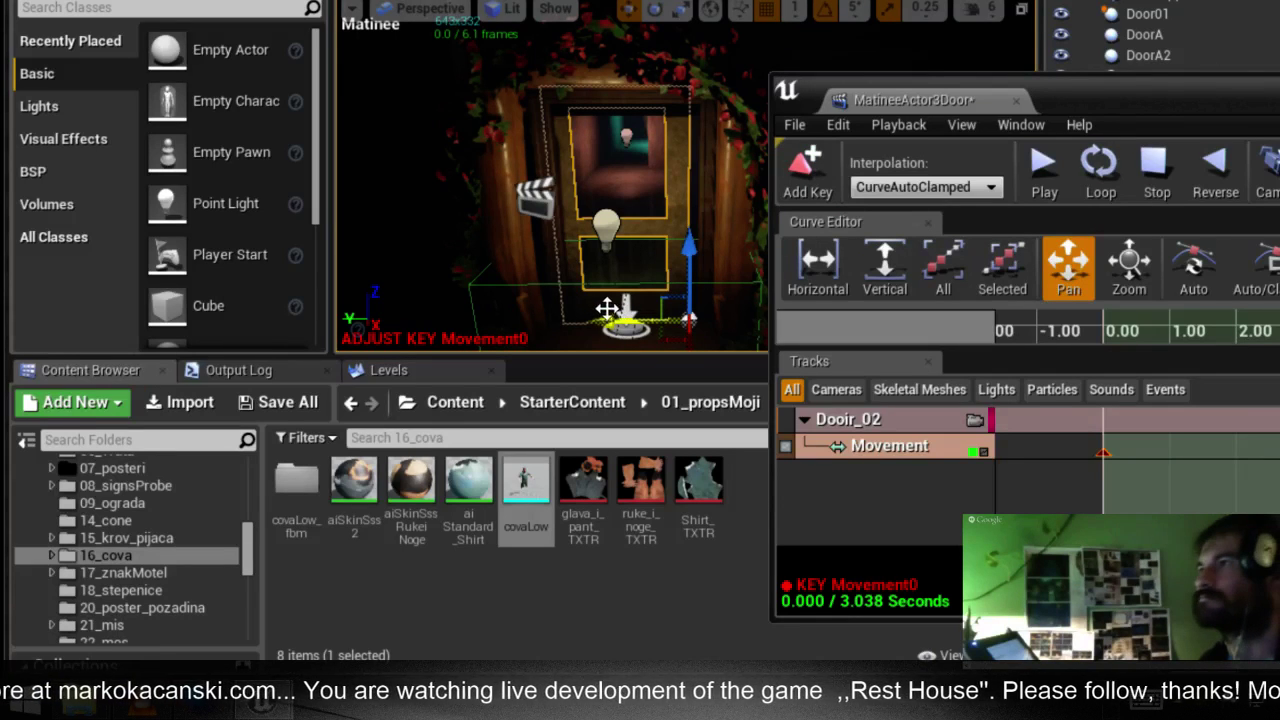
pyautogui.moveTo(609, 323); pyautogui.dragTo(619, 327)
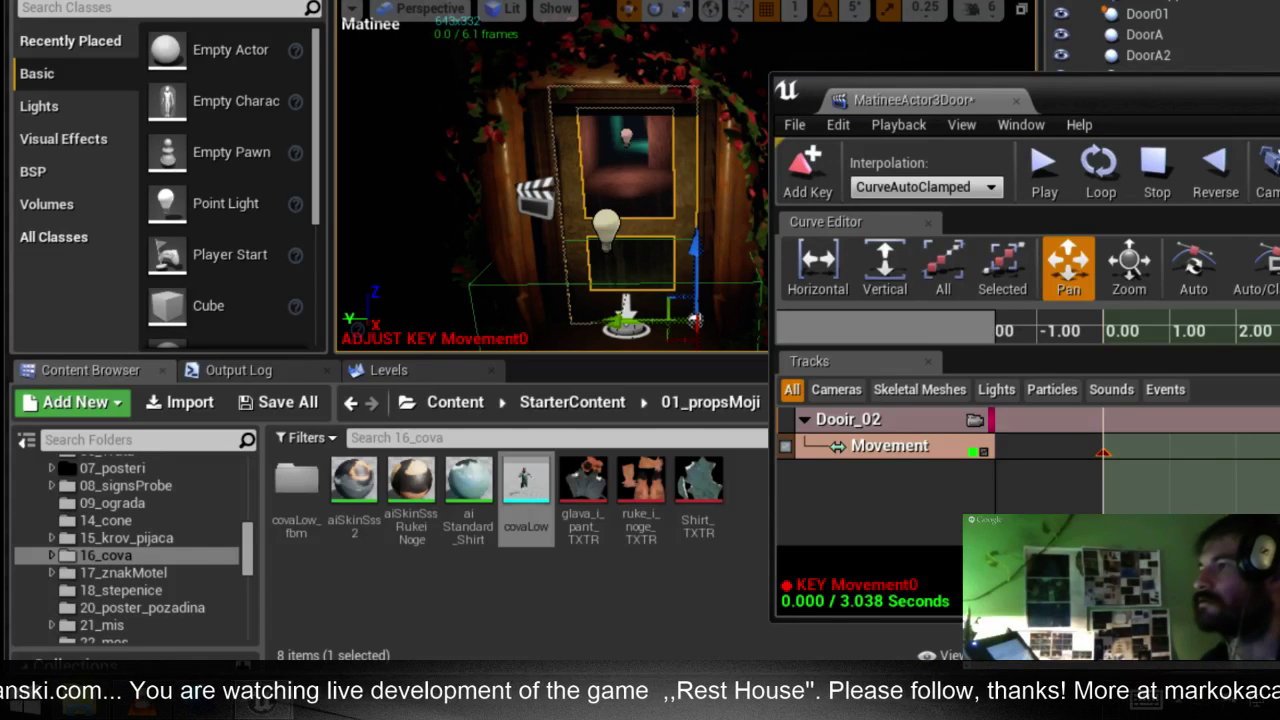
pyautogui.moveTo(1104, 480); pyautogui.dragTo(1104, 480)
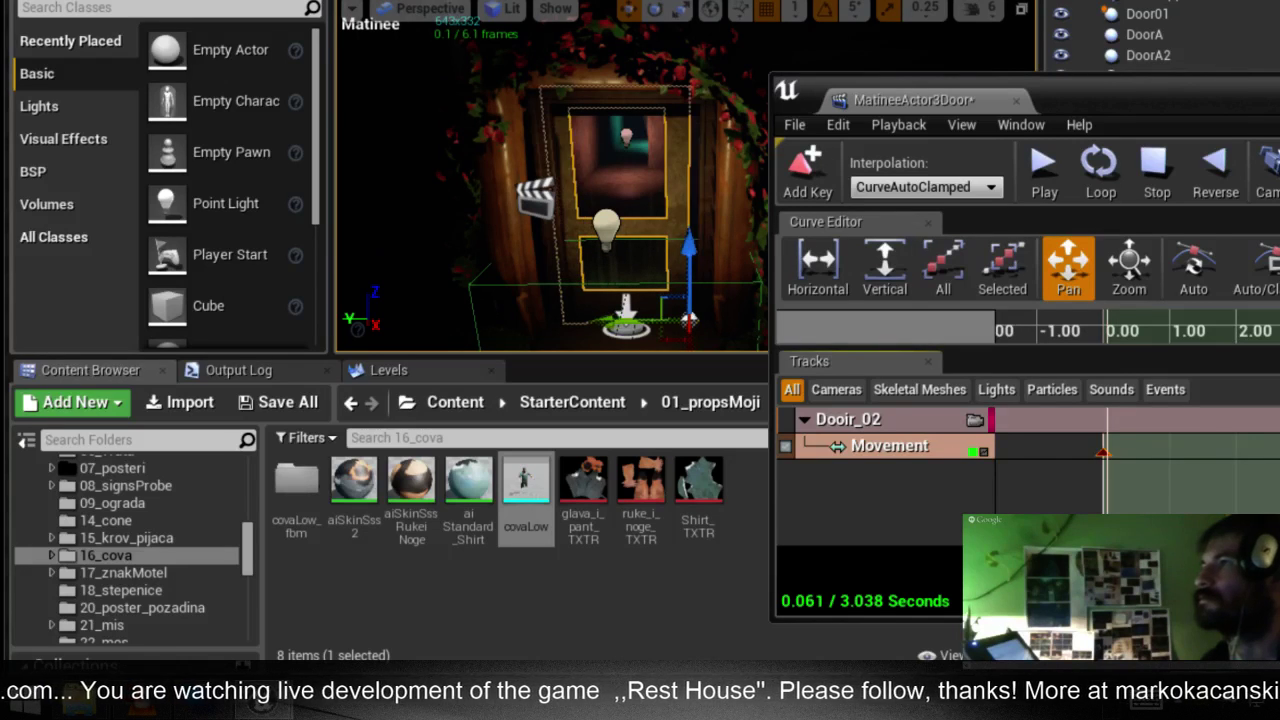
# Step between the Movement track's keys until the door shows its open position
pyautogui.click(1101, 453)
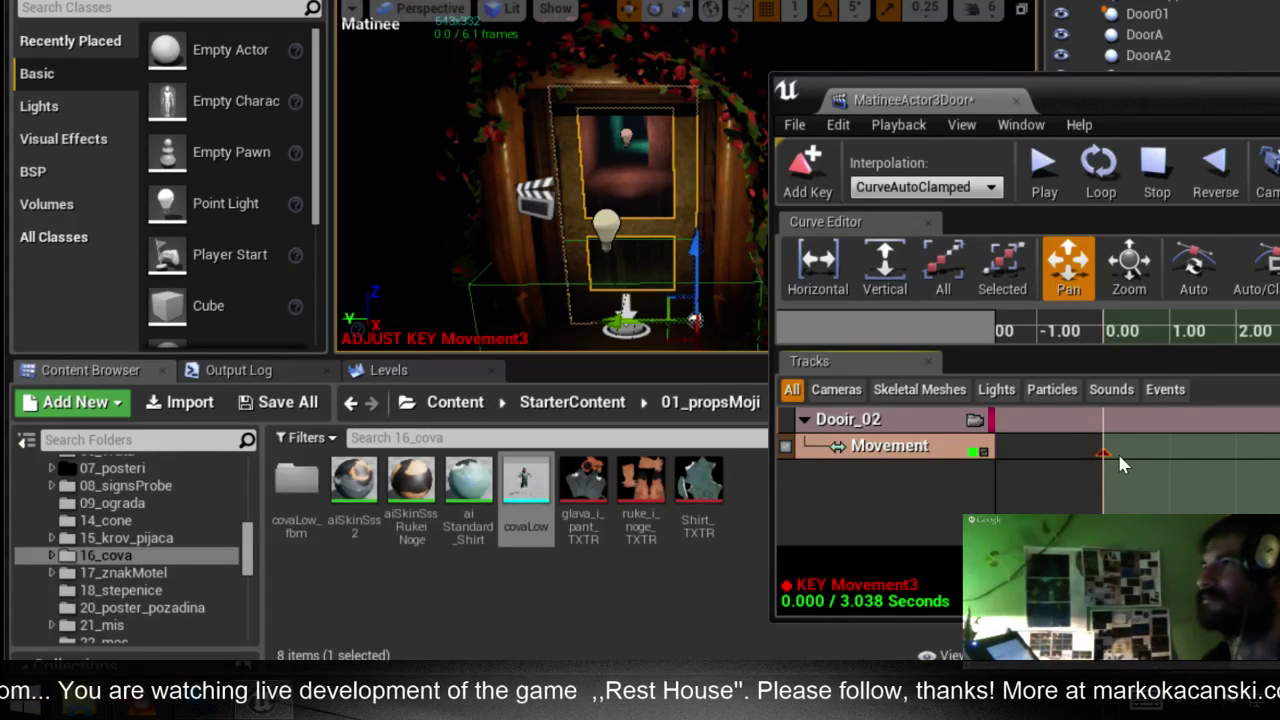
pyautogui.click(1102, 453)
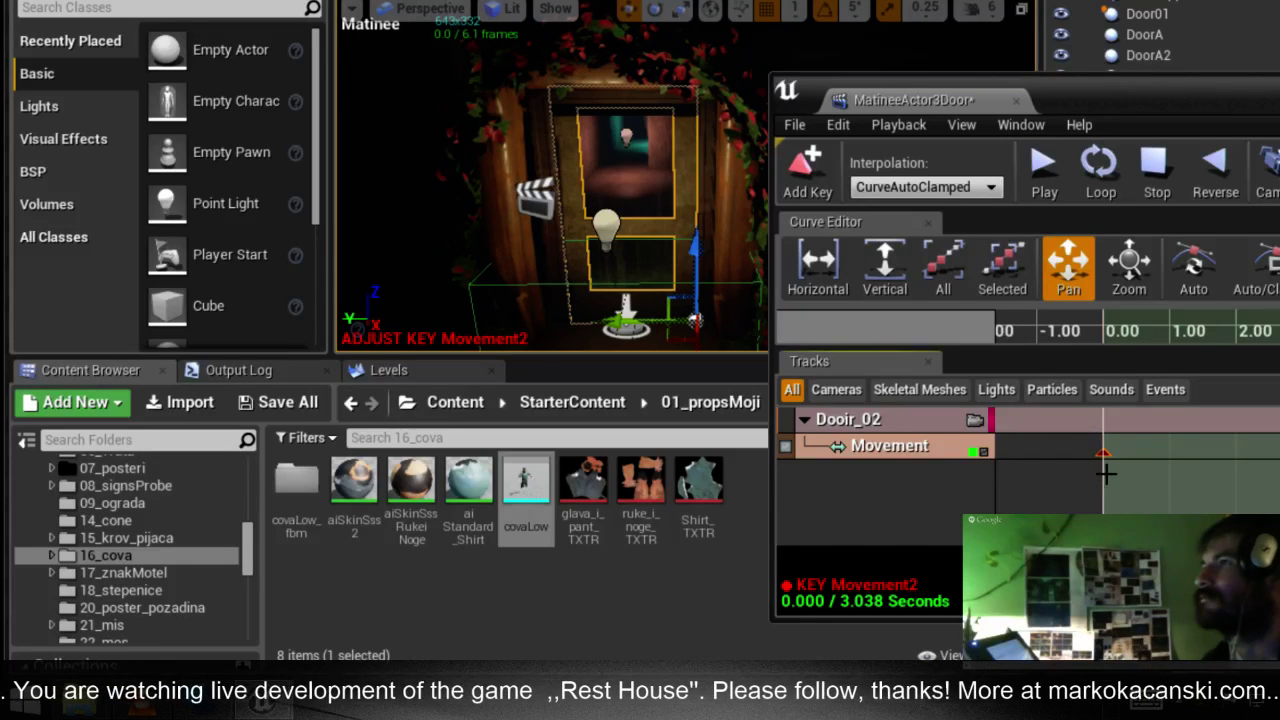
pyautogui.click(1099, 465)
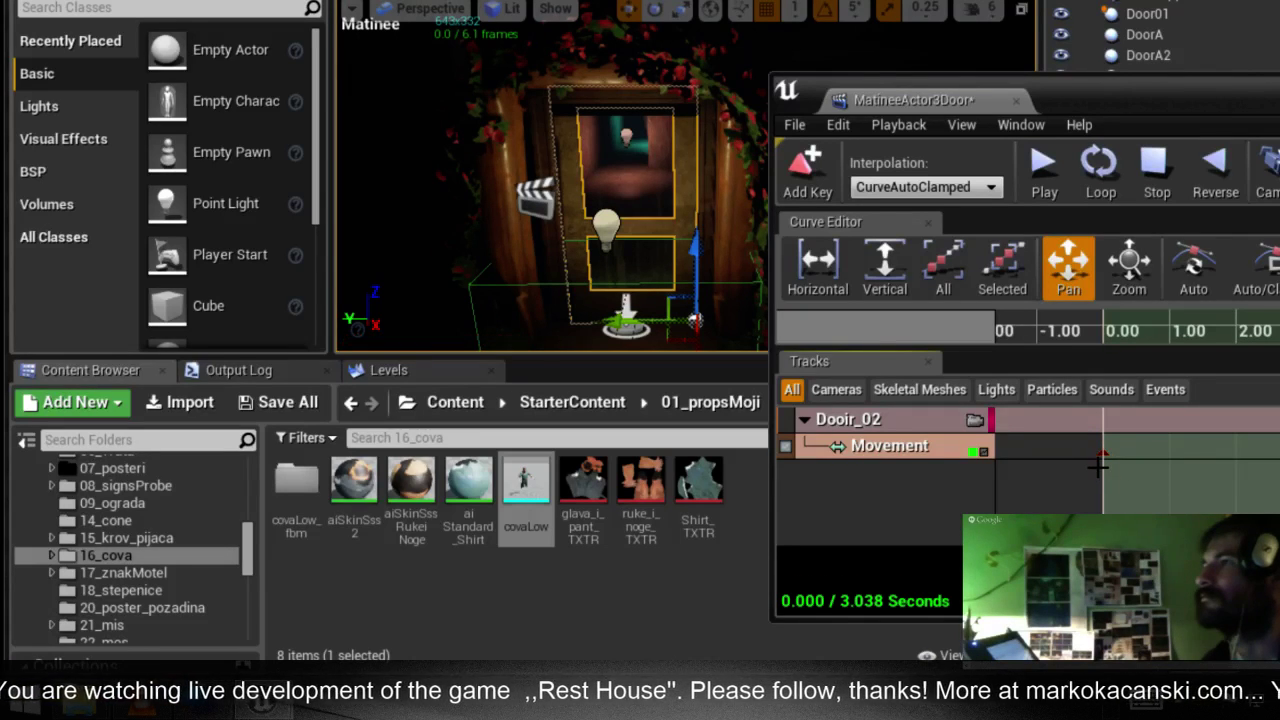
pyautogui.click(1101, 453)
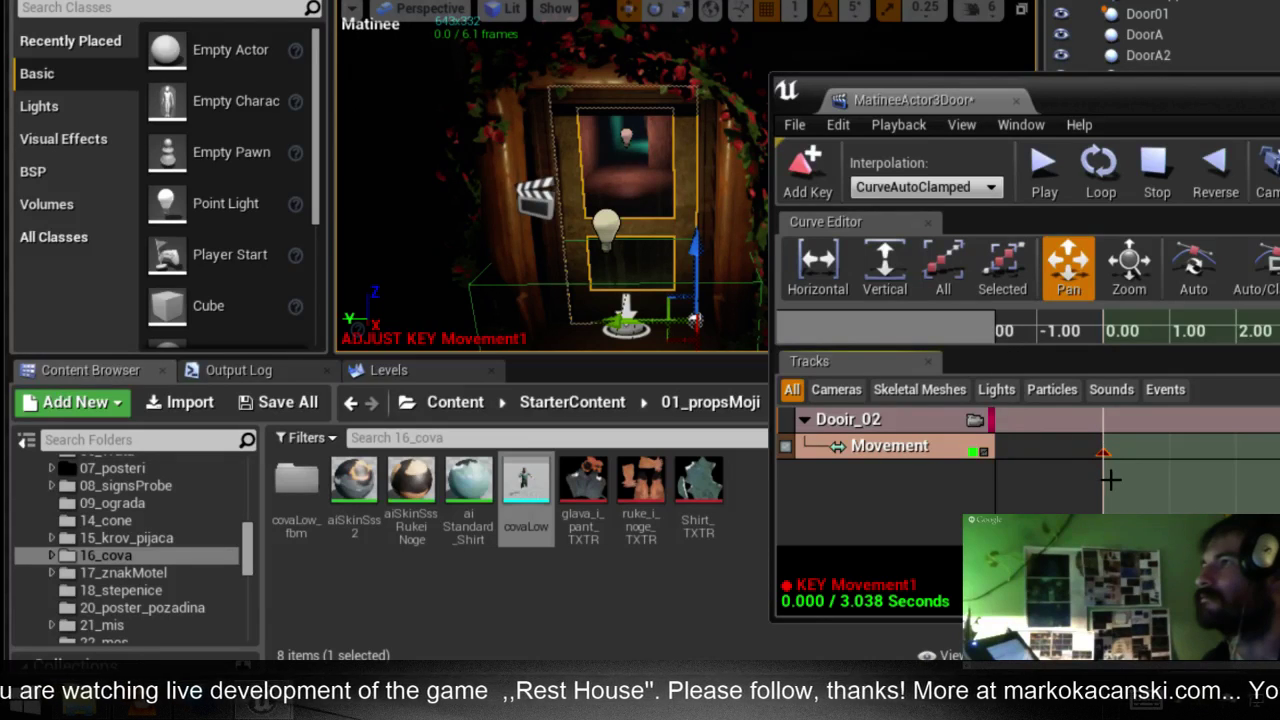
pyautogui.click(1110, 479)
pyautogui.click(1102, 453)
pyautogui.click(1103, 455)
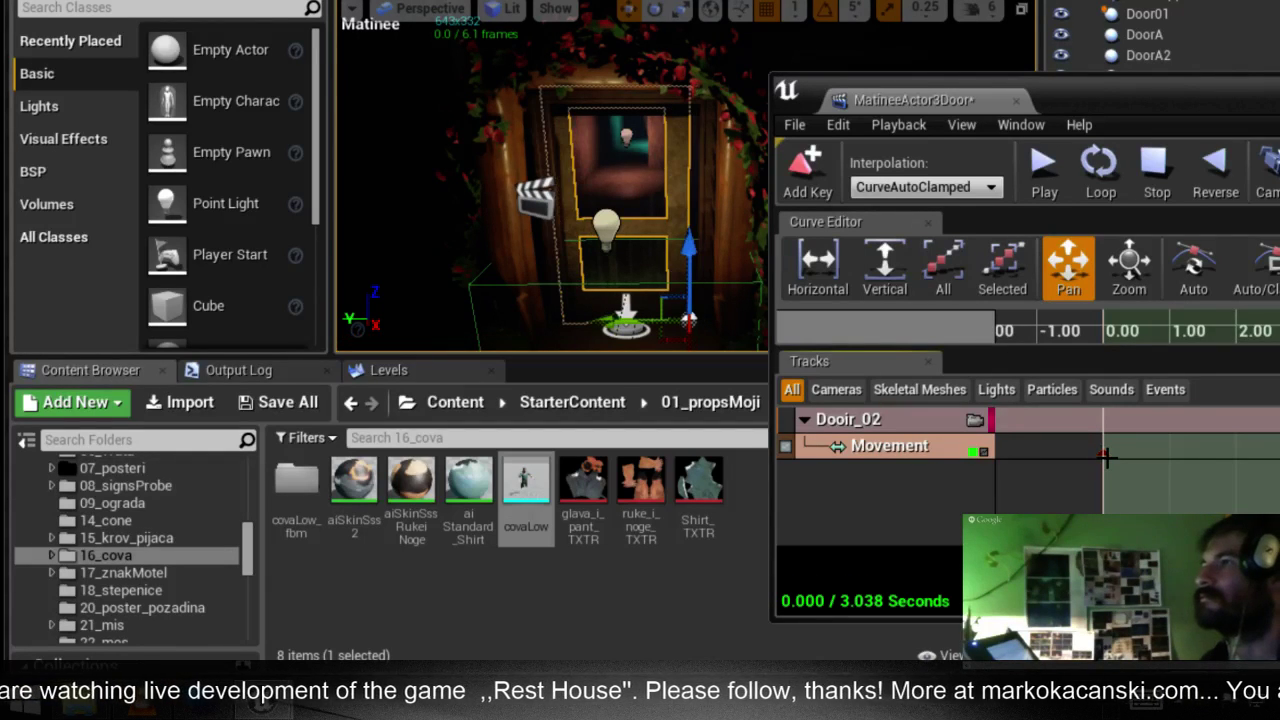
pyautogui.click(1103, 455)
pyautogui.click(1103, 455)
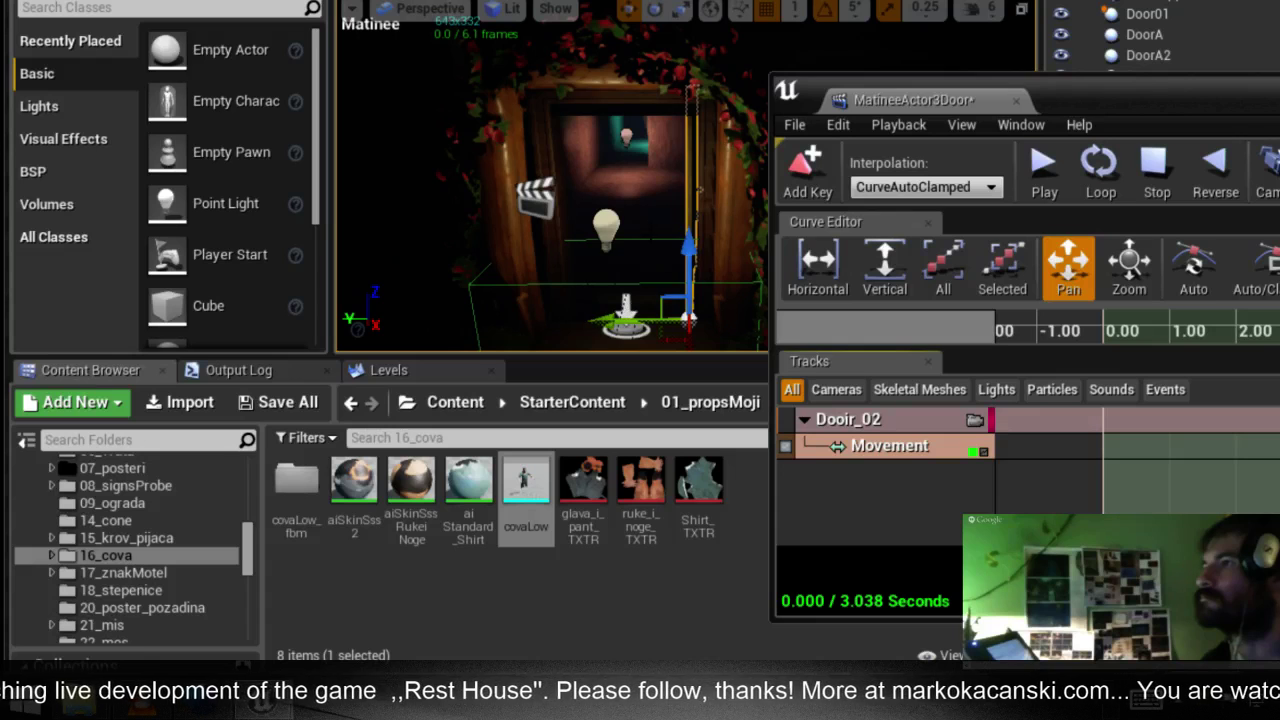
# Rotate the Dooir_02 door to -90 degrees on Z and shift it sideways into place
pyautogui.press('e')
pyautogui.moveTo(630, 316); pyautogui.dragTo(663, 312, button='right')
pyautogui.moveTo(545, 335)
pyautogui.mouseDown()
pyautogui.moveTo(600, 335)
pyautogui.moveTo(555, 332)
pyautogui.mouseUp()
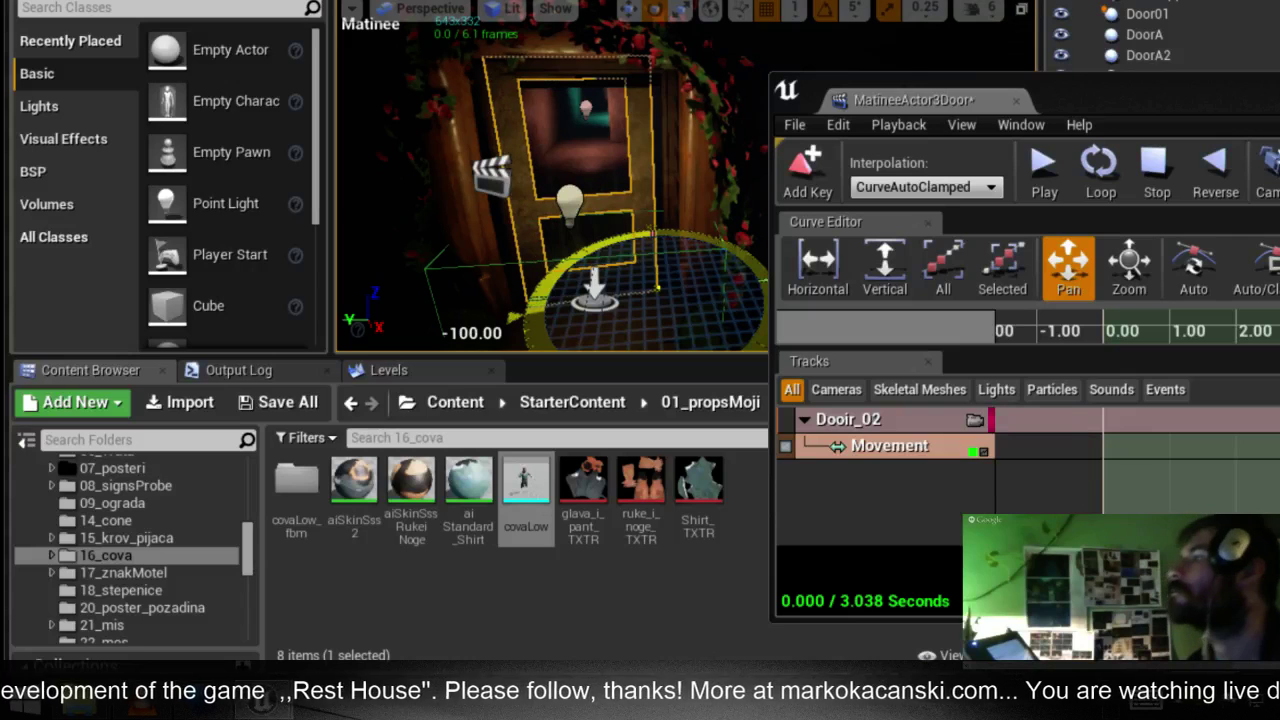
pyautogui.moveTo(555, 332); pyautogui.dragTo(560, 332)
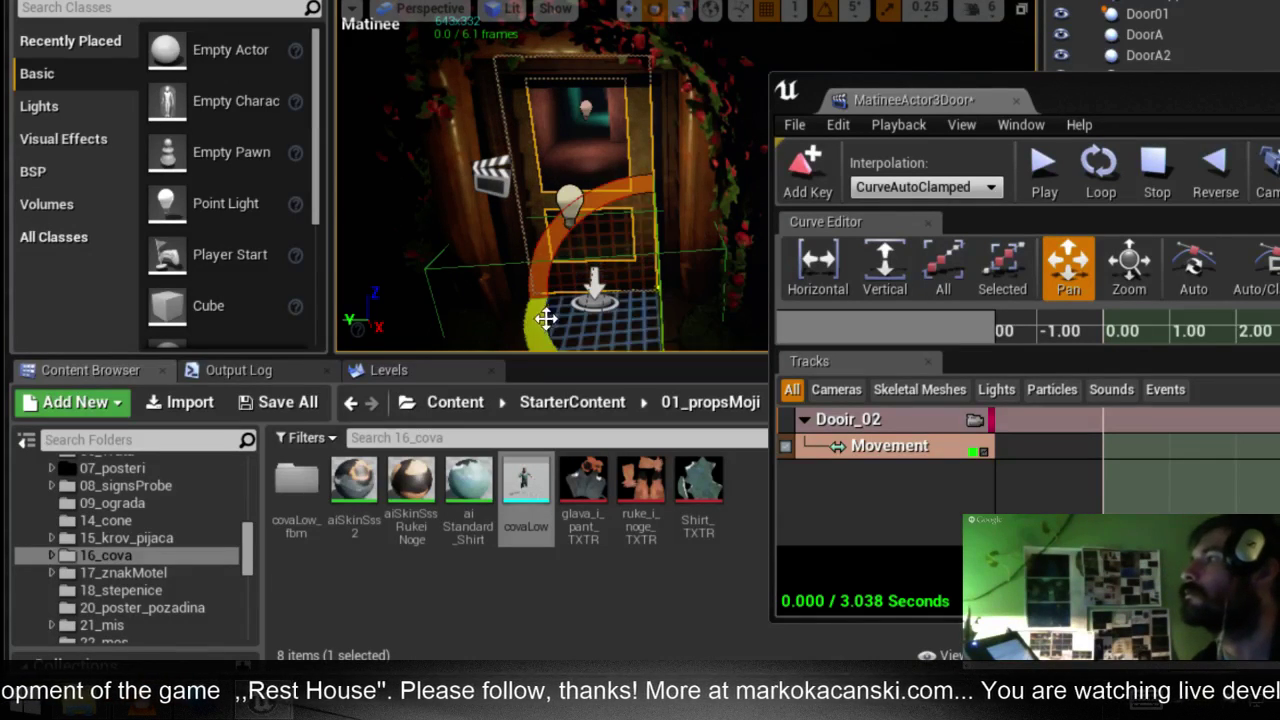
pyautogui.press('w')
pyautogui.moveTo(655, 291); pyautogui.dragTo(663, 289)
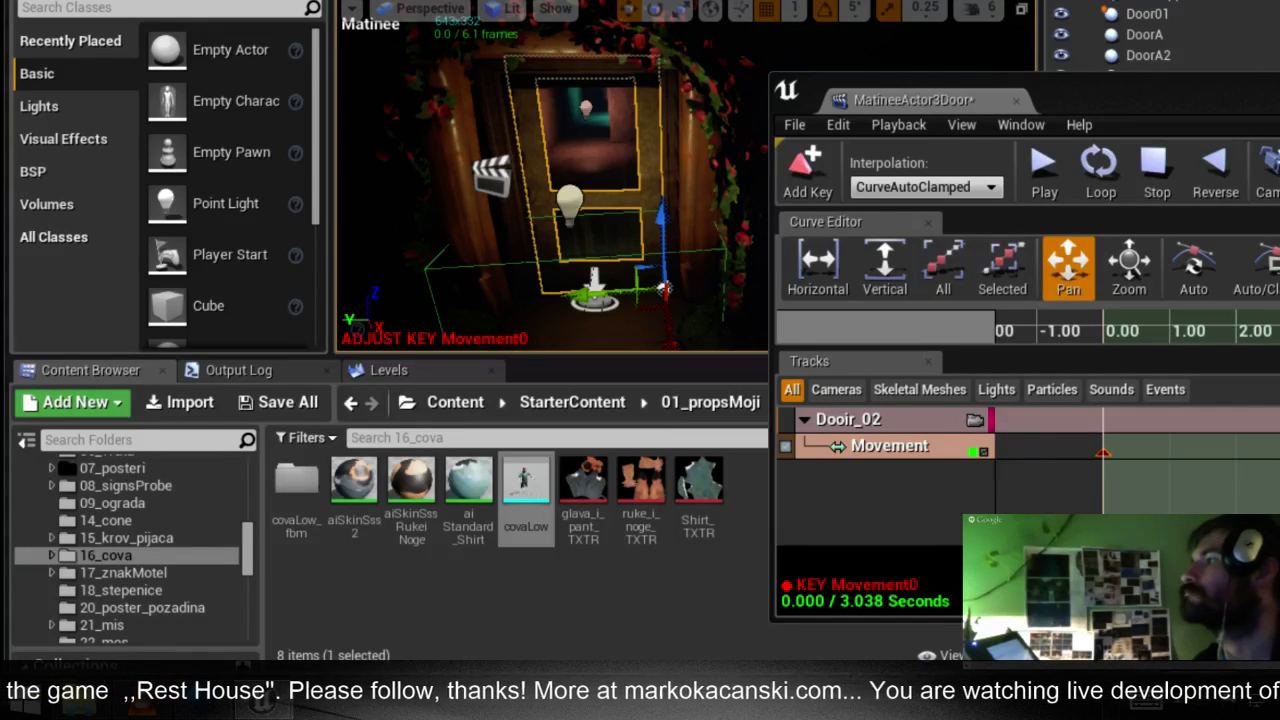
# Play the door Matinee and scrub the timeline back and forth through the opening
pyautogui.press('space')
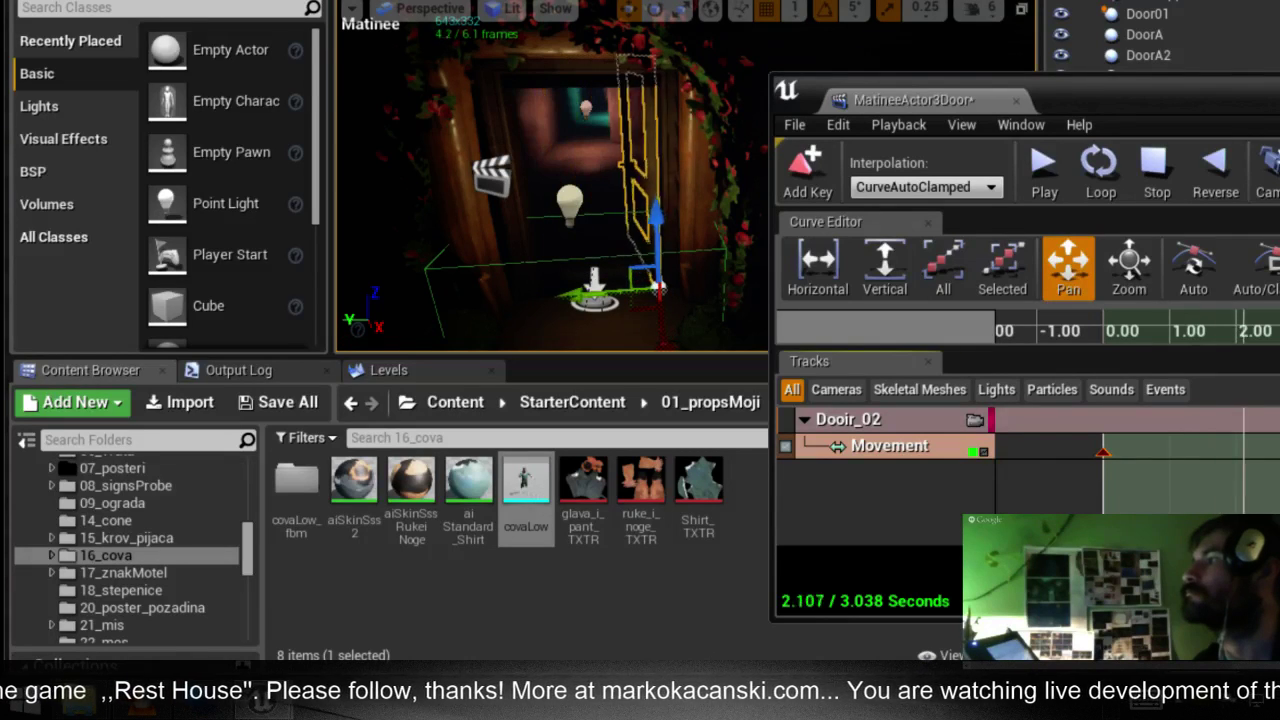
pyautogui.moveTo(1225, 560); pyautogui.dragTo(955, 535)
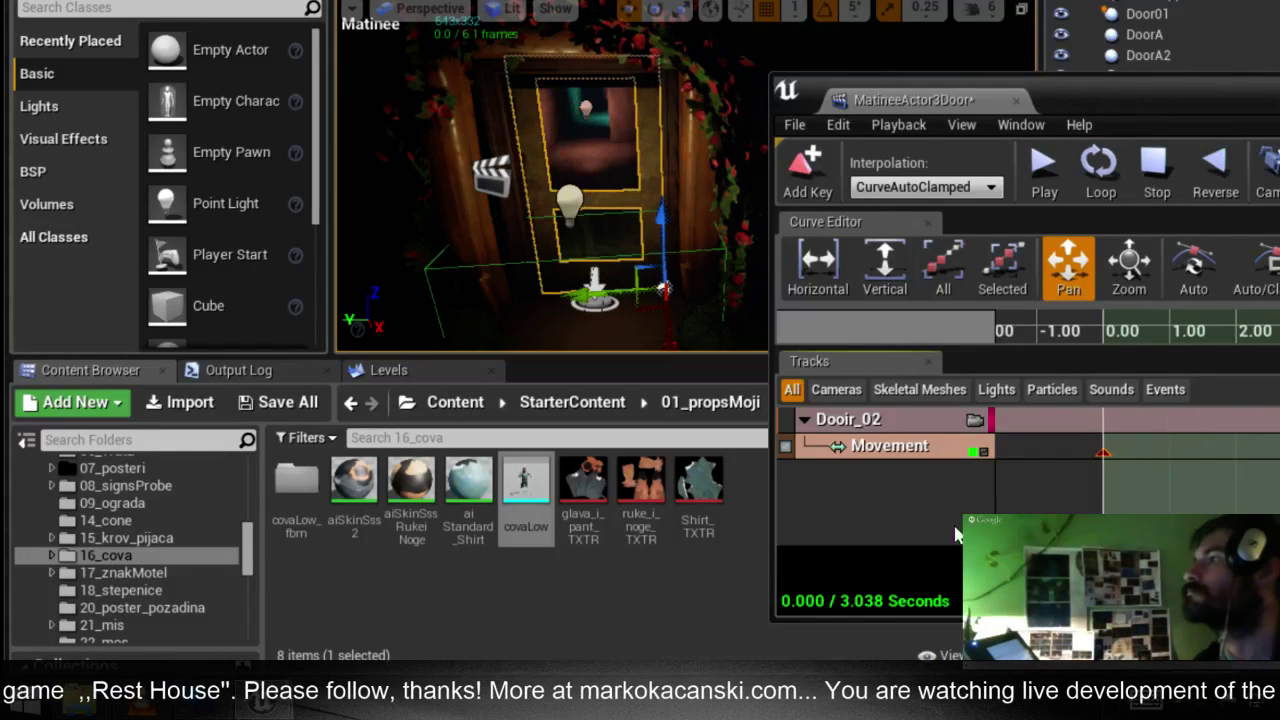
pyautogui.moveTo(1104, 540)
pyautogui.mouseDown()
pyautogui.moveTo(1266, 540)
pyautogui.moveTo(938, 505)
pyautogui.mouseUp()
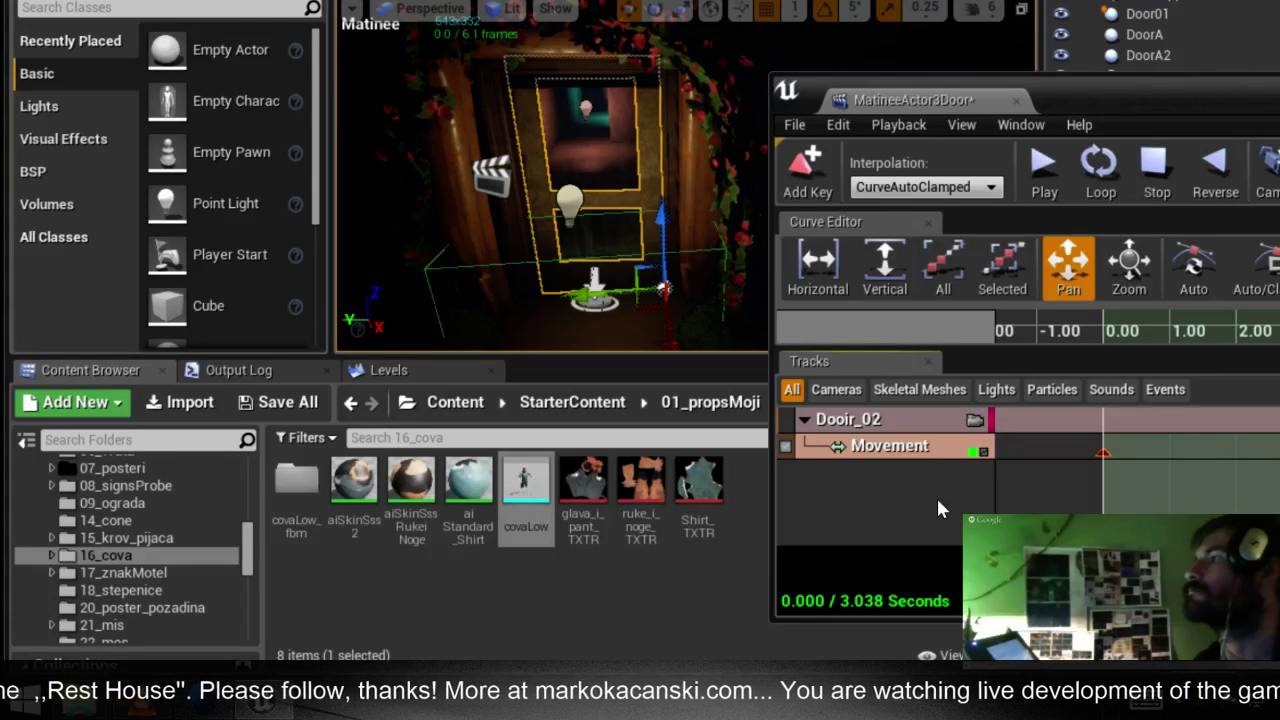
pyautogui.moveTo(1095, 501)
pyautogui.mouseDown()
pyautogui.moveTo(1226, 505)
pyautogui.moveTo(1200, 492)
pyautogui.mouseUp()
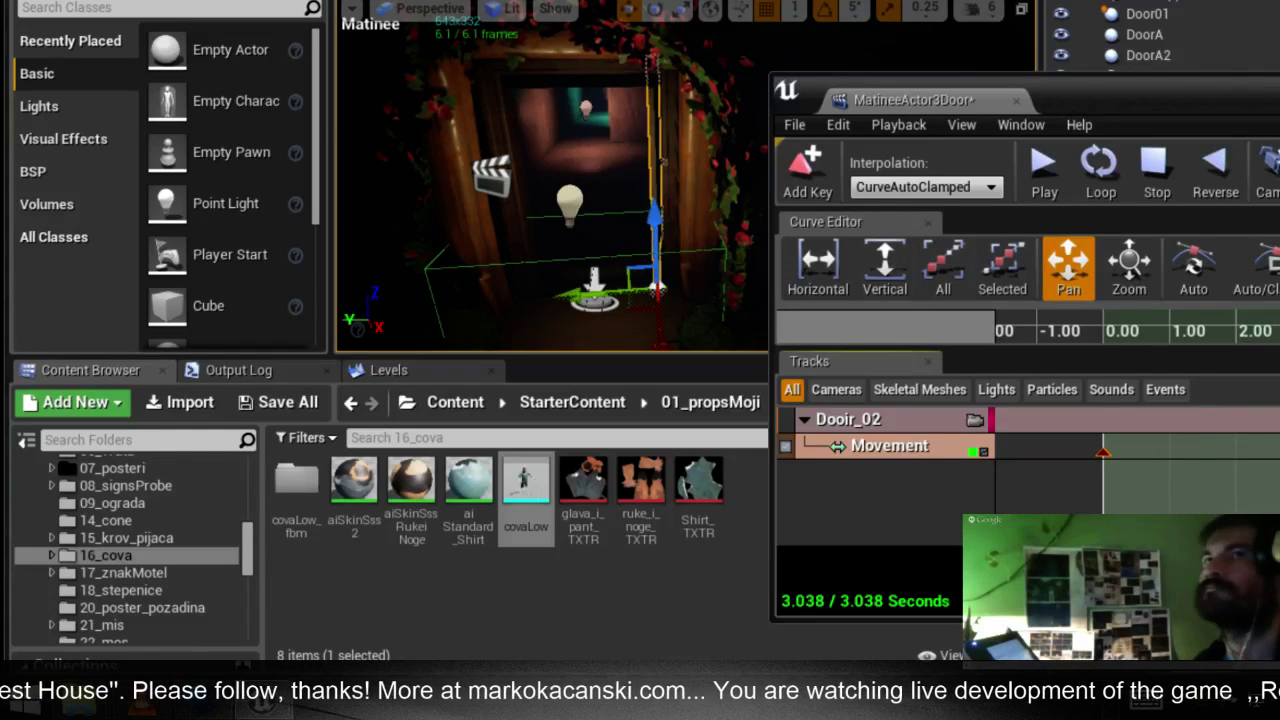
pyautogui.moveTo(1200, 492); pyautogui.dragTo(838, 510)
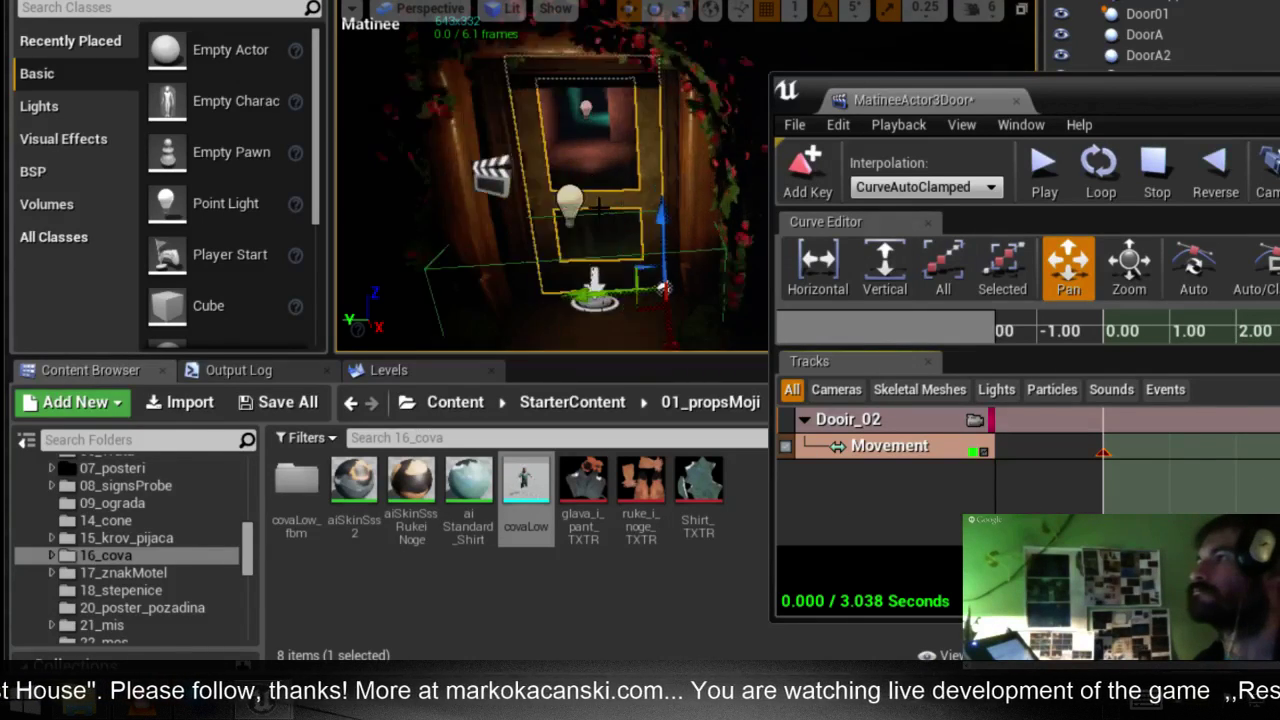
# Choose Play From Here on the floor spot near the door
pyautogui.scroll(3, 663, 289)
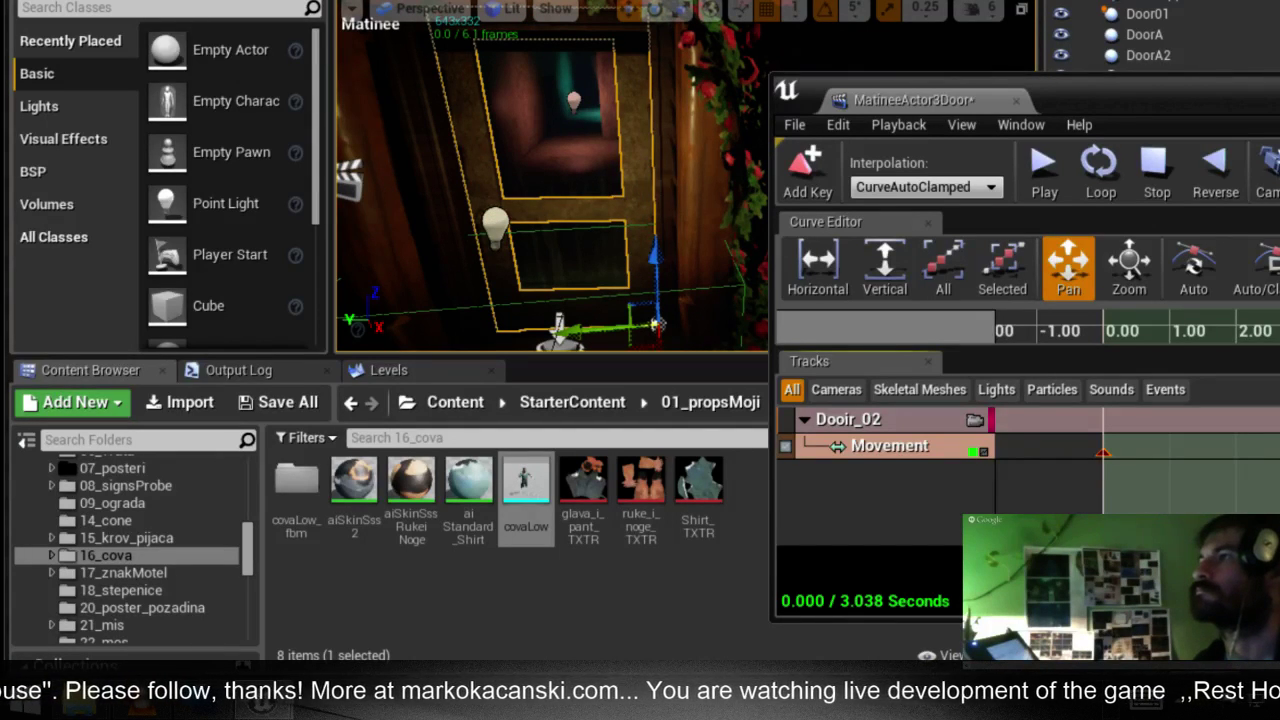
pyautogui.click(578, 342)
pyautogui.scroll(-5, 580, 342)
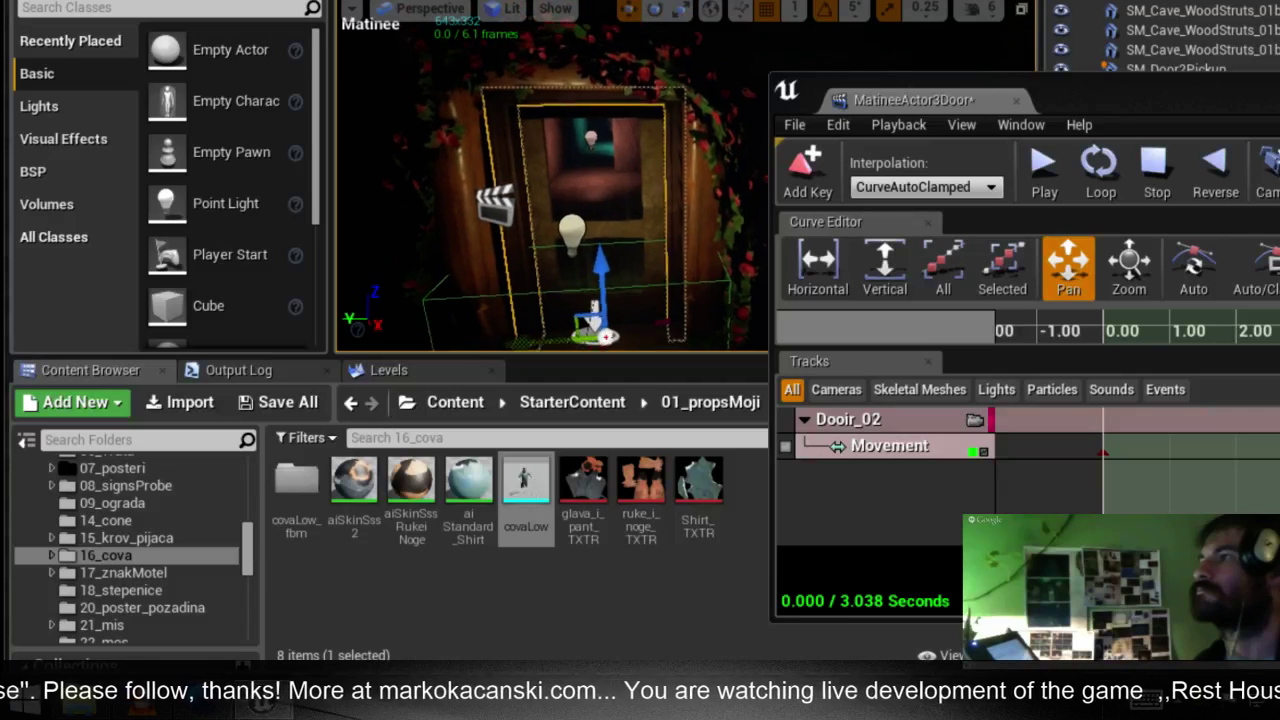
pyautogui.scroll(-1, 526, 259)
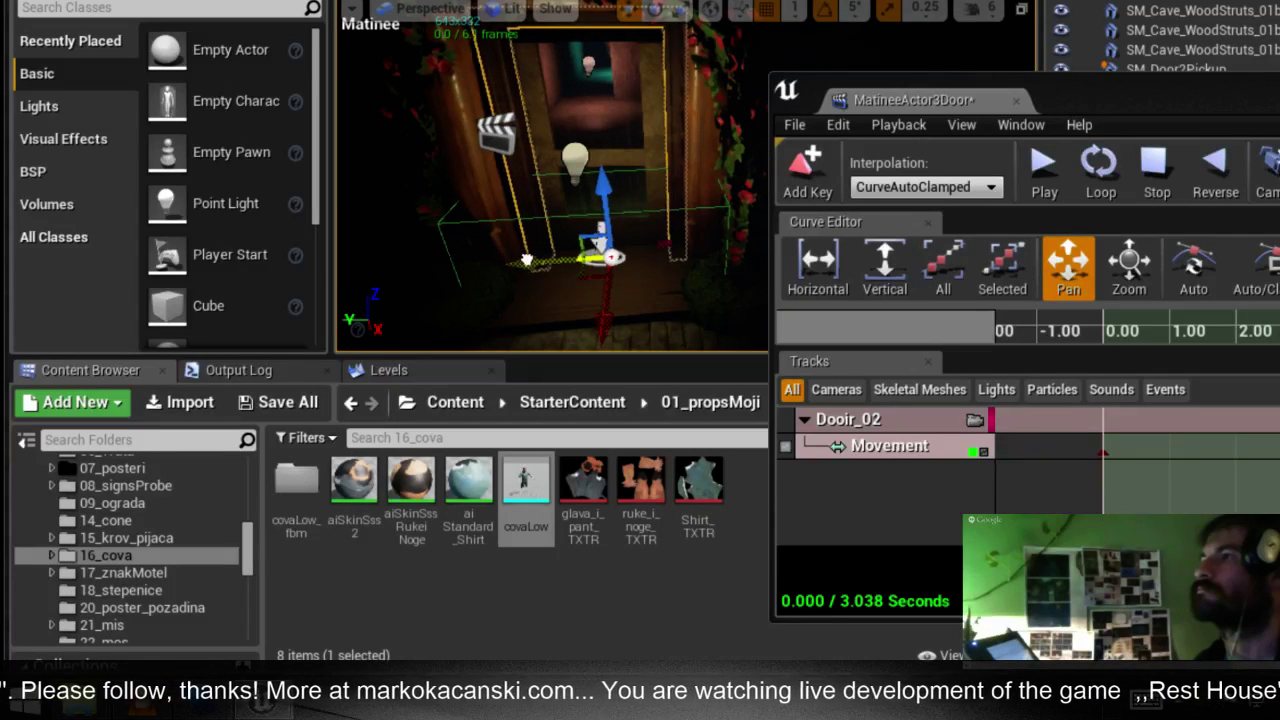
pyautogui.scroll(-3, 607, 258)
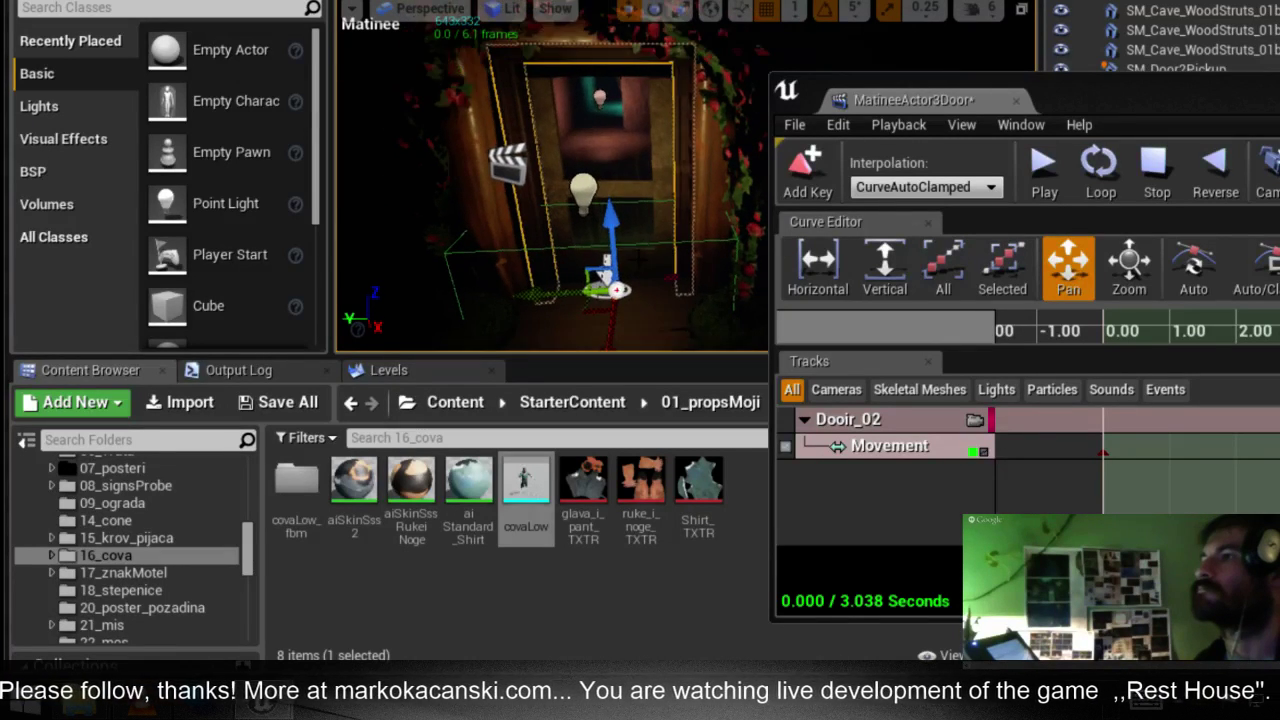
pyautogui.rightClick(576, 250)
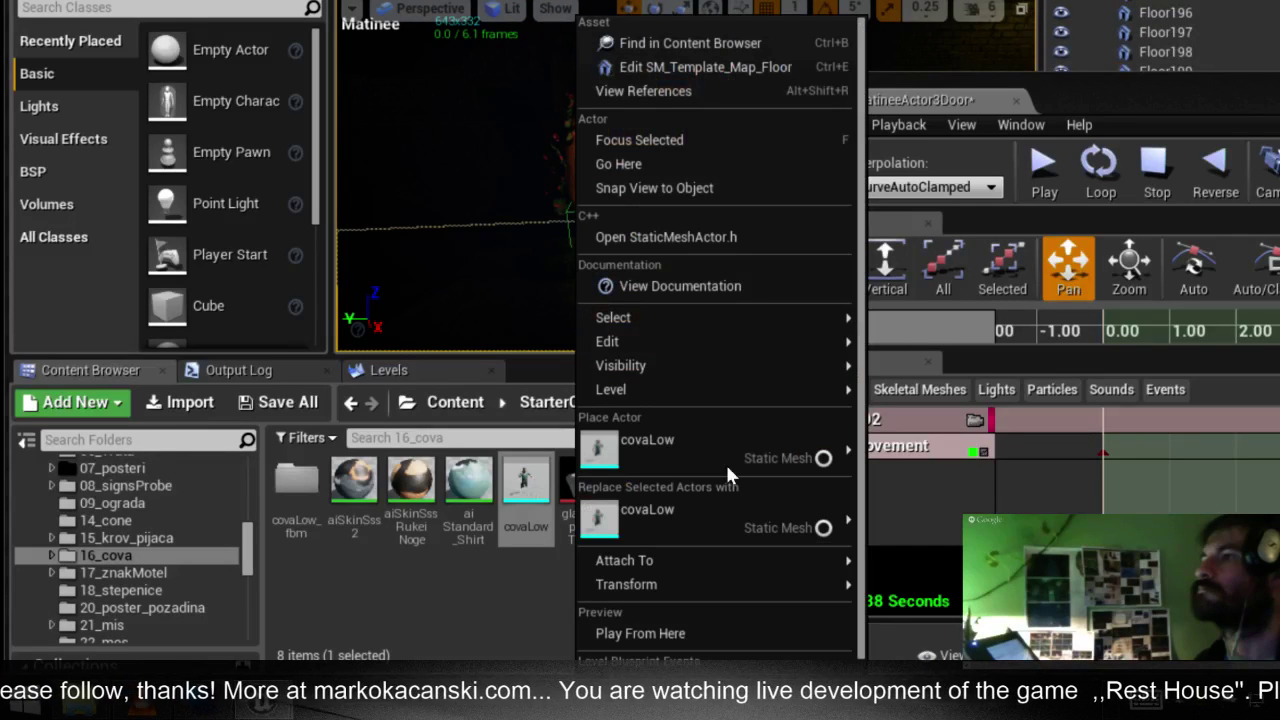
pyautogui.click(700, 634)
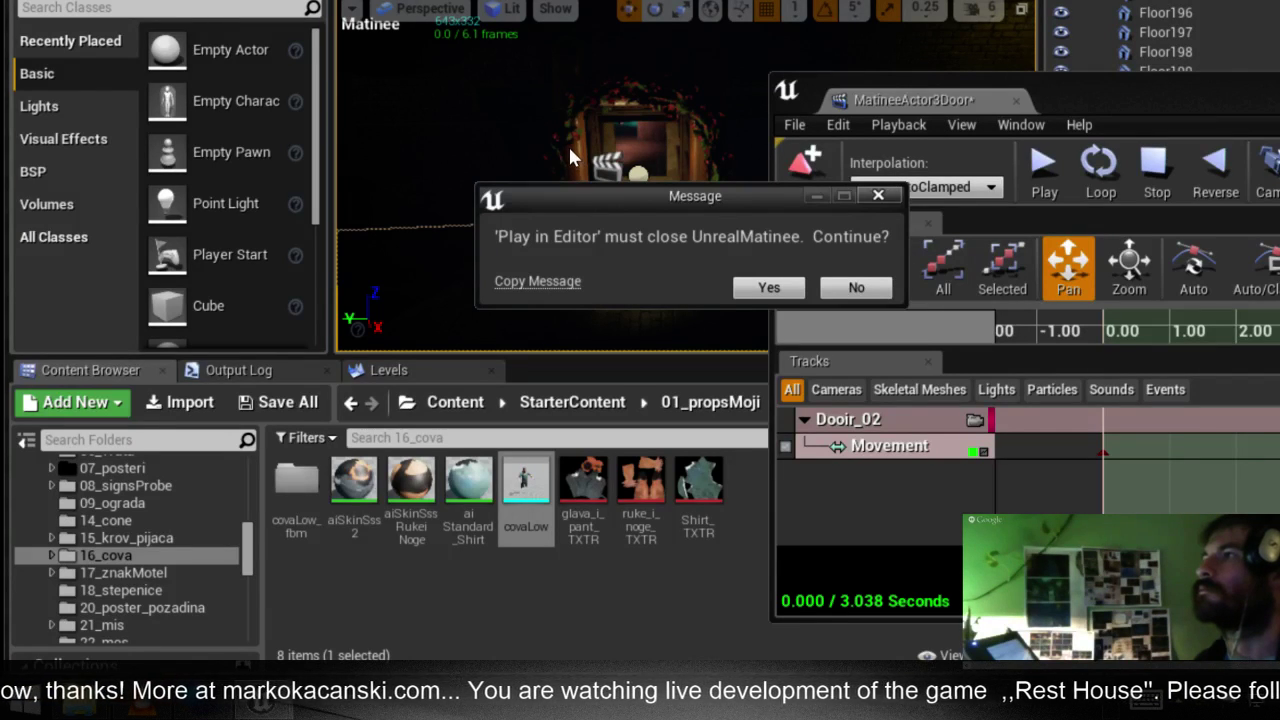
# Confirm closing Matinee, playtest the level with Alt+P, stop it, and return to the doorway floor
pyautogui.click(767, 287)
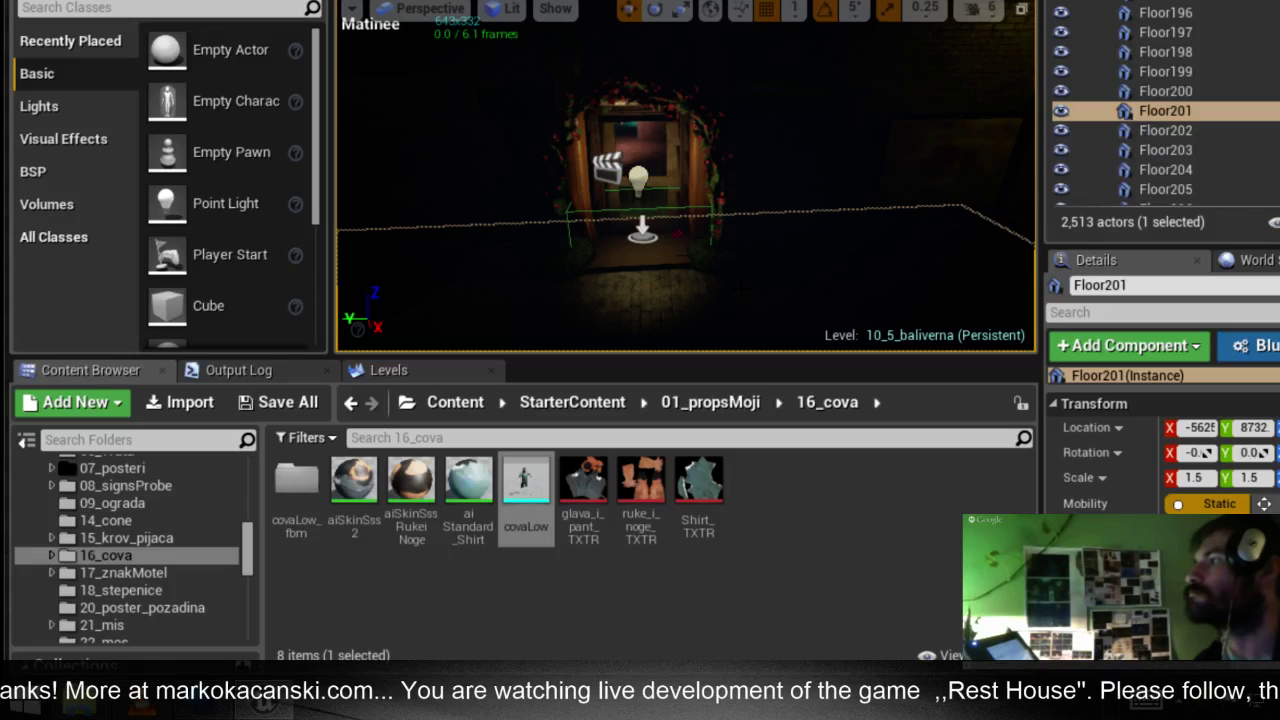
pyautogui.hotkey('alt', 'p')
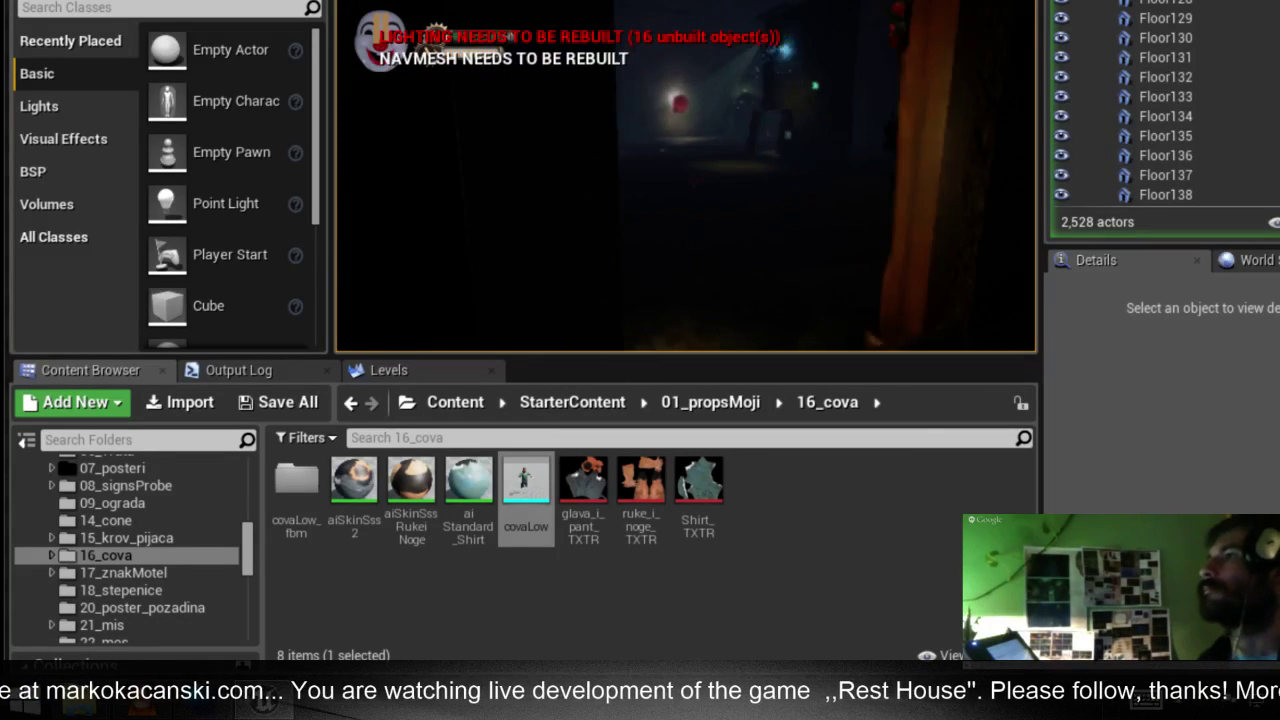
pyautogui.press('Escape')
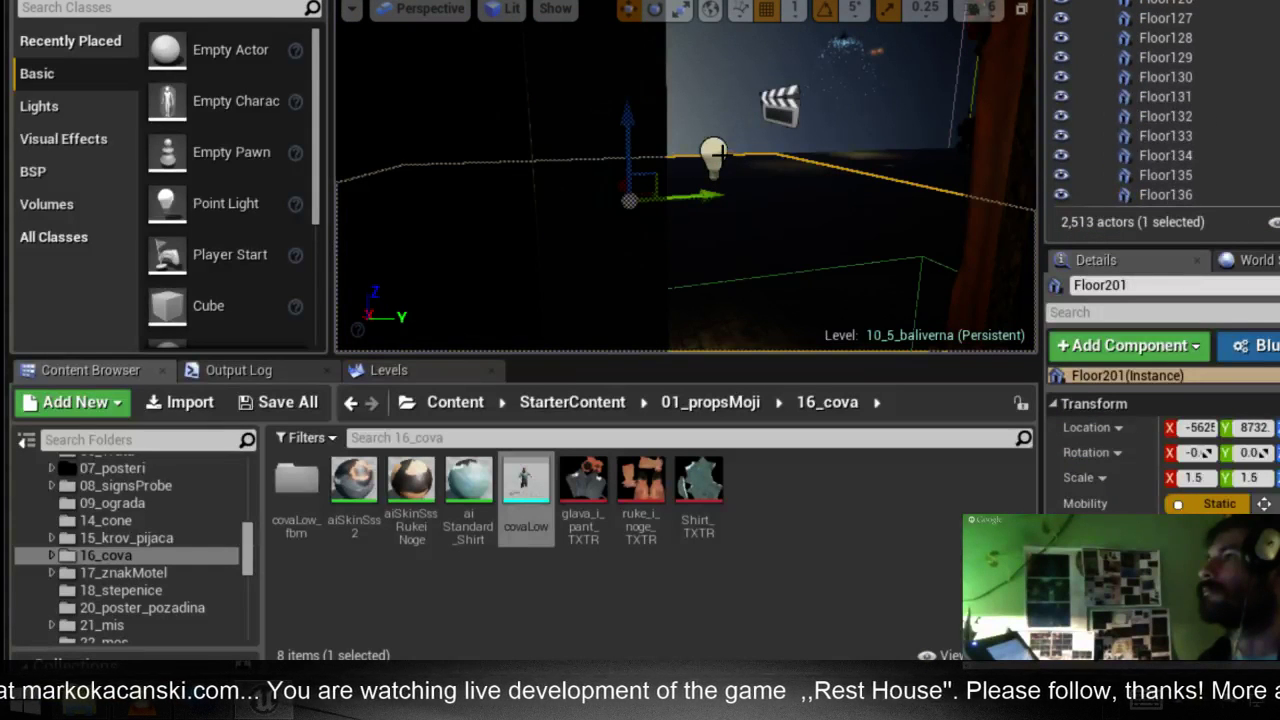
pyautogui.moveTo(686, 180)
pyautogui.mouseDown(button='right')
pyautogui.moveTo(650, 200)
pyautogui.moveTo(640, 190)
pyautogui.mouseUp(button='right')
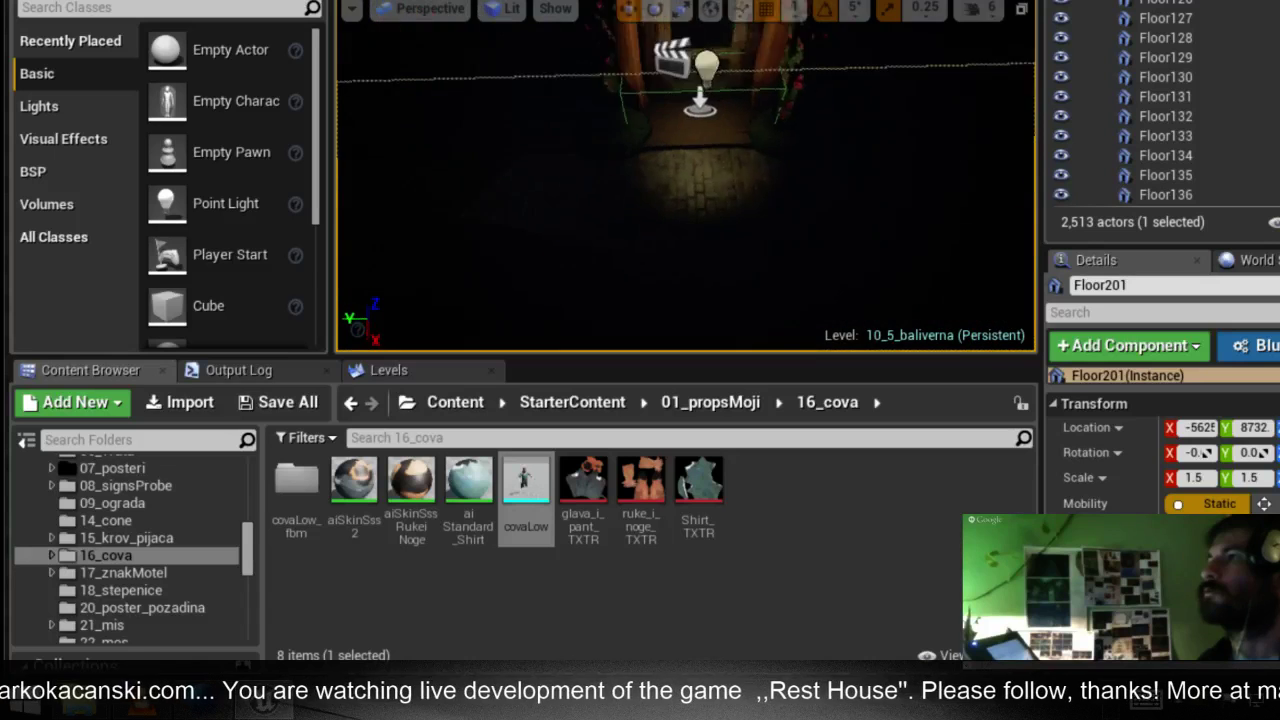
pyautogui.rightClick(666, 190)
# Playtest the level from the floor spot near the door, then stop with Esc
pyautogui.click(789, 634)
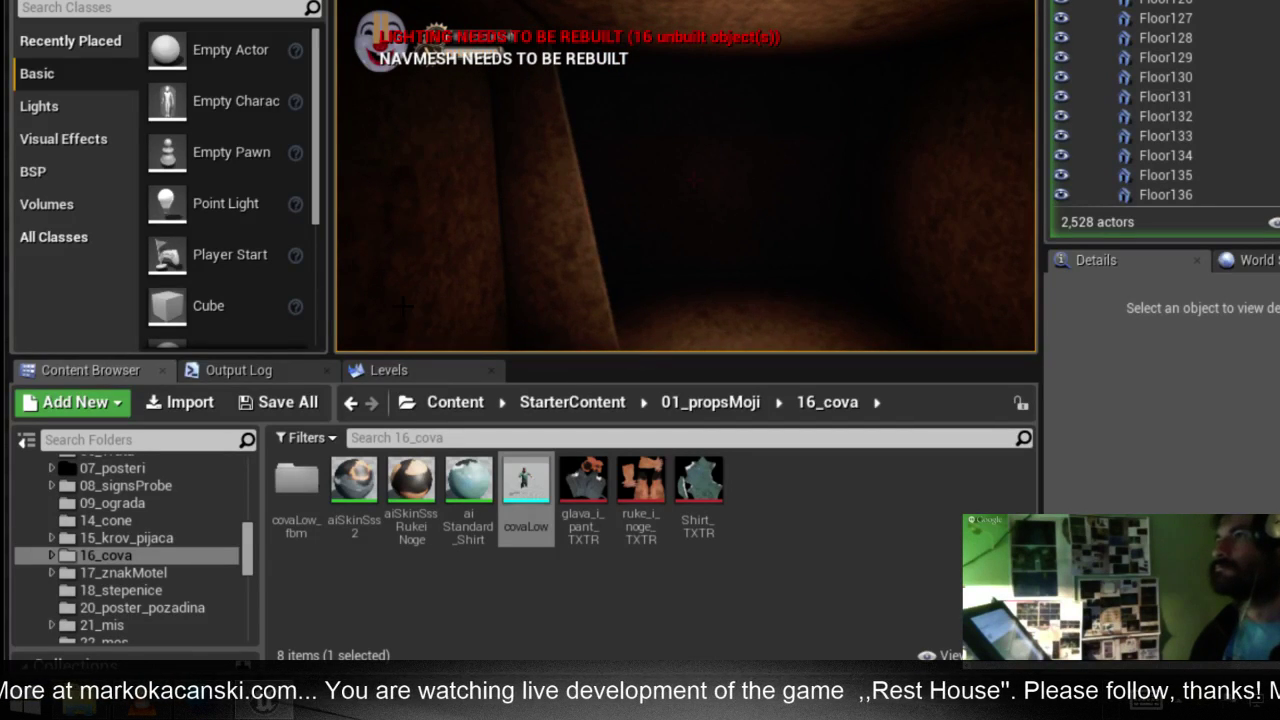
pyautogui.press('Escape')
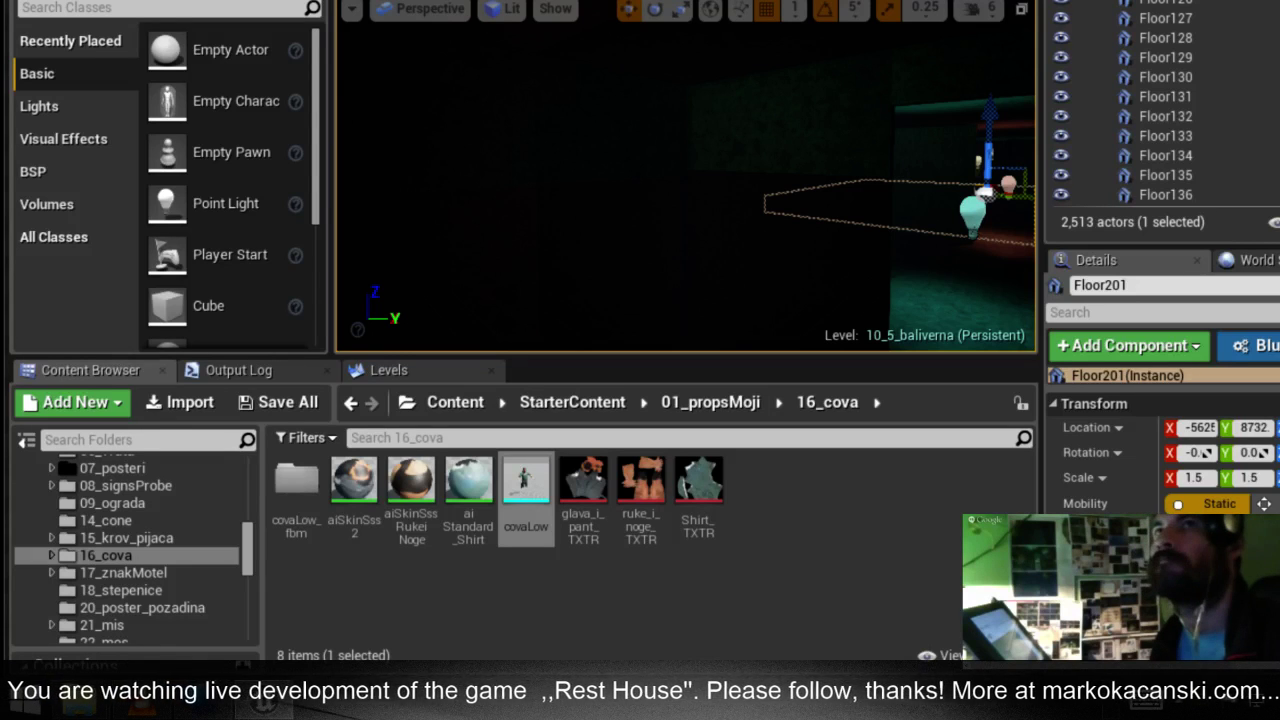
# Focus the floor piece, make the level viewport taller, and fly into the pickup room
pyautogui.press('f')
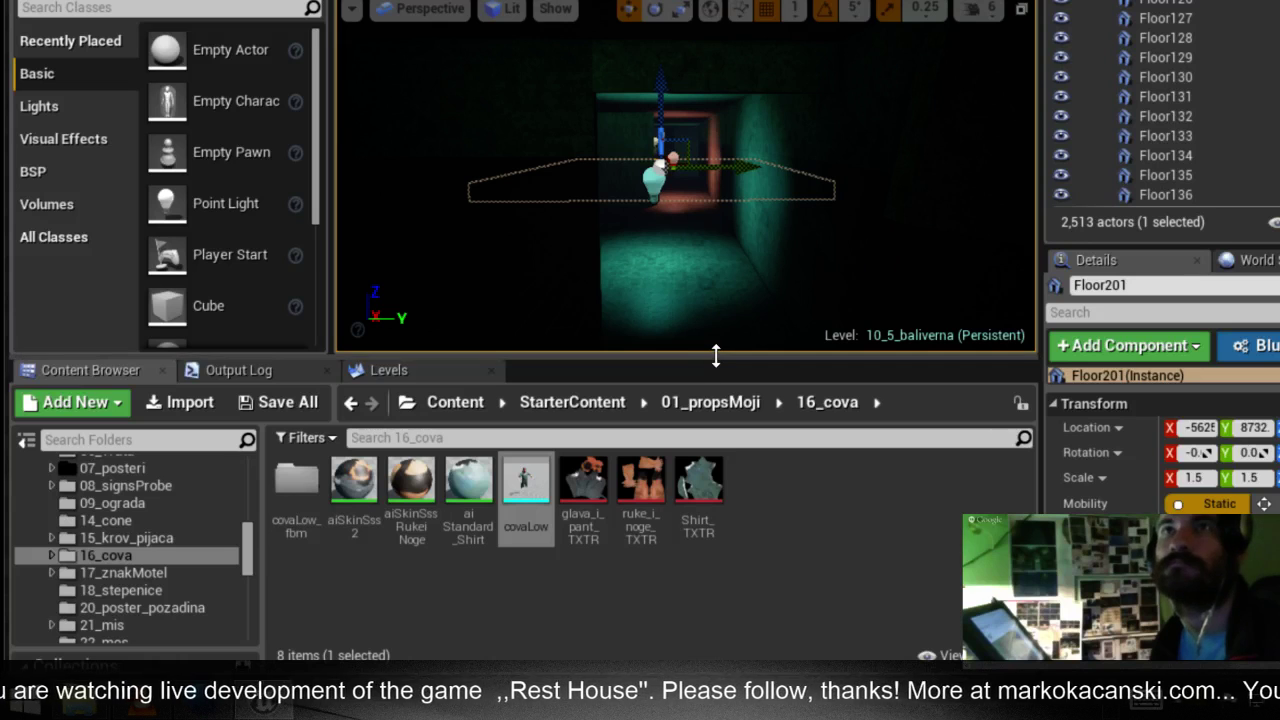
pyautogui.moveTo(716, 355); pyautogui.dragTo(710, 382)
pyautogui.moveTo(698, 440); pyautogui.dragTo(695, 436)
pyautogui.moveTo(686, 230)
pyautogui.mouseDown(button='right')
pyautogui.moveTo(721, 291)
pyautogui.moveTo(679, 275)
pyautogui.moveTo(739, 273)
pyautogui.moveTo(716, 293)
pyautogui.mouseUp(button='right')
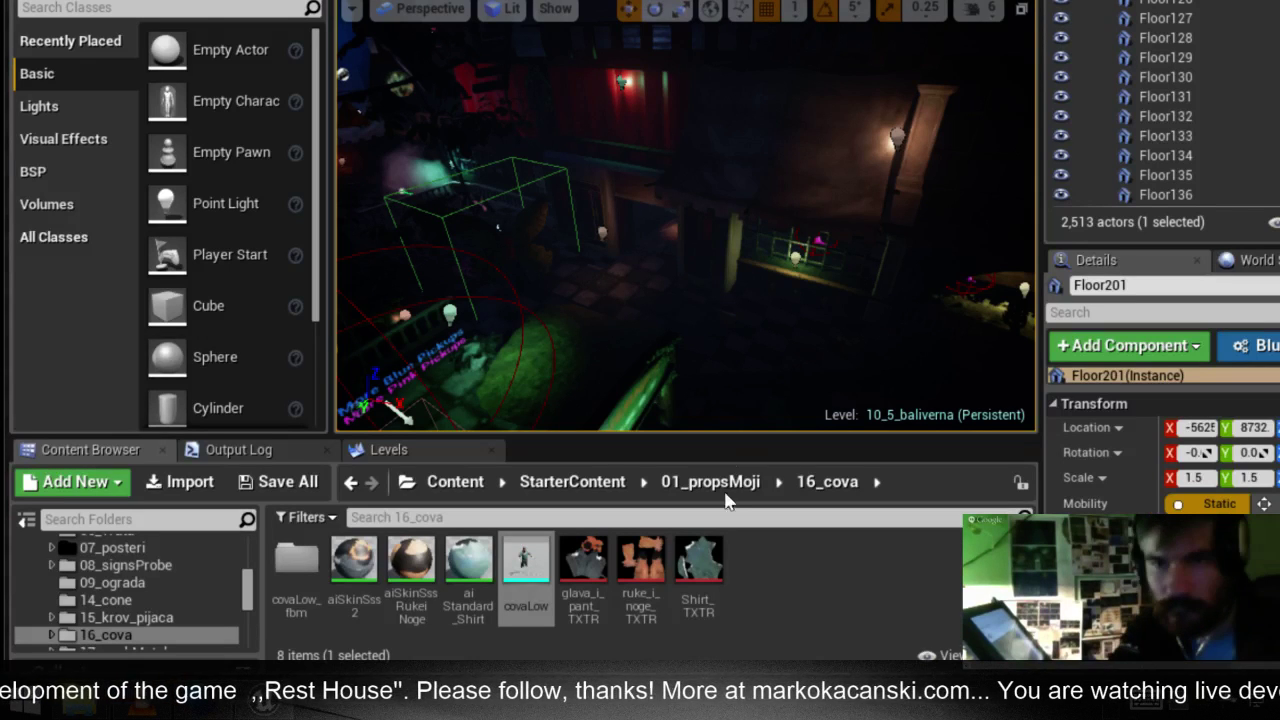
pyautogui.moveTo(716, 293); pyautogui.dragTo(716, 293, button='right')
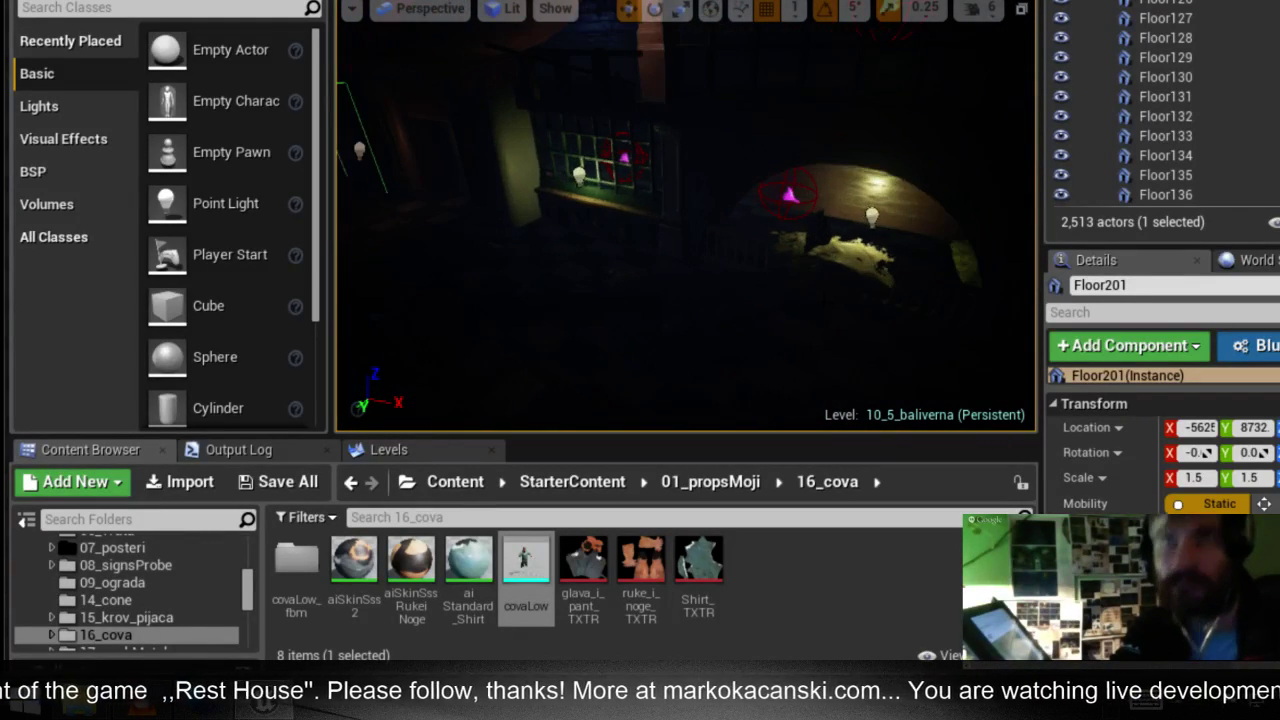
# Alt-drag 11_BirdPickupBp3 to create 11_BirdPickupBp5 and move it to Y 6340
pyautogui.click(790, 195)
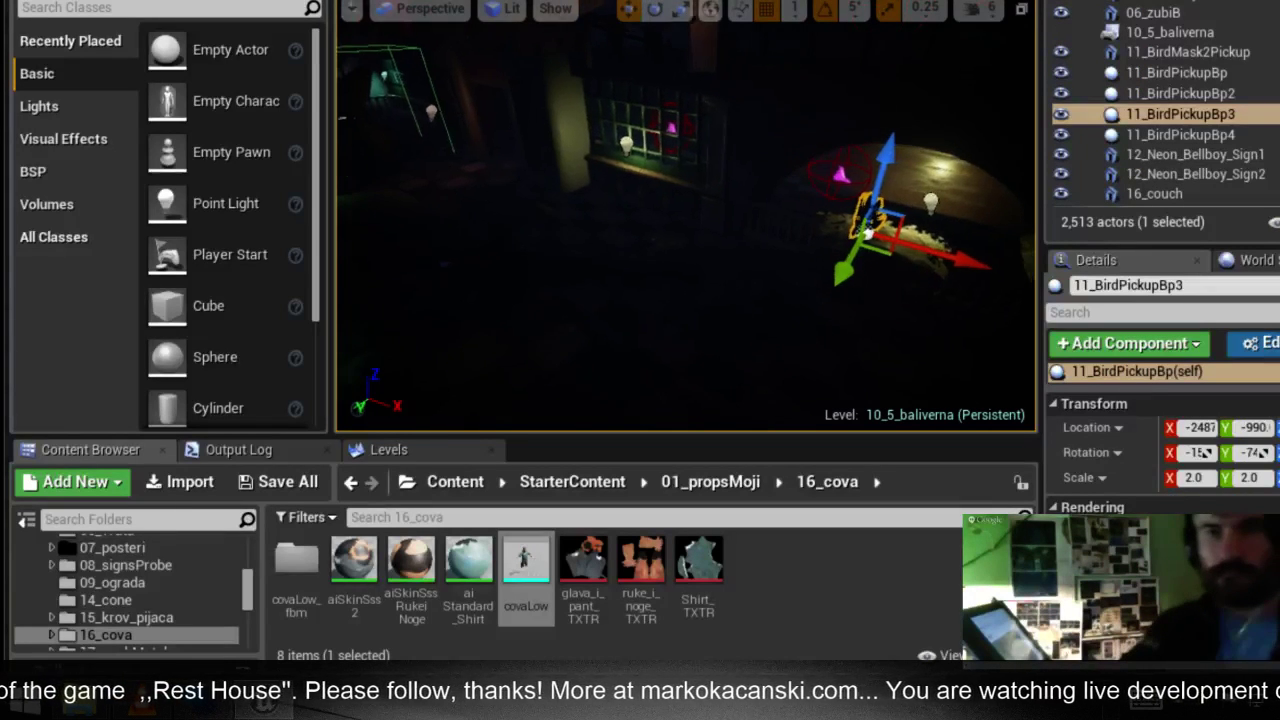
pyautogui.moveTo(716, 293); pyautogui.dragTo(716, 293, button='right')
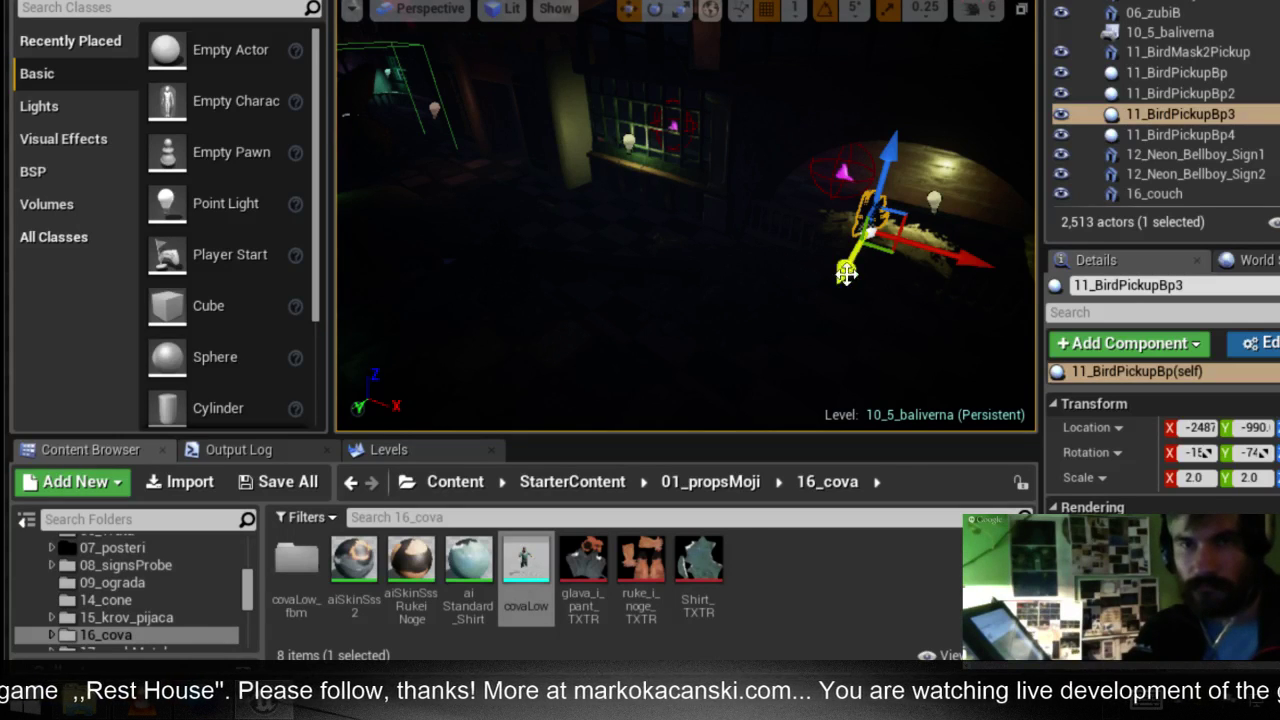
pyautogui.keyDown('alt'); pyautogui.moveTo(846, 273); pyautogui.dragTo(787, 325); pyautogui.keyUp('alt')
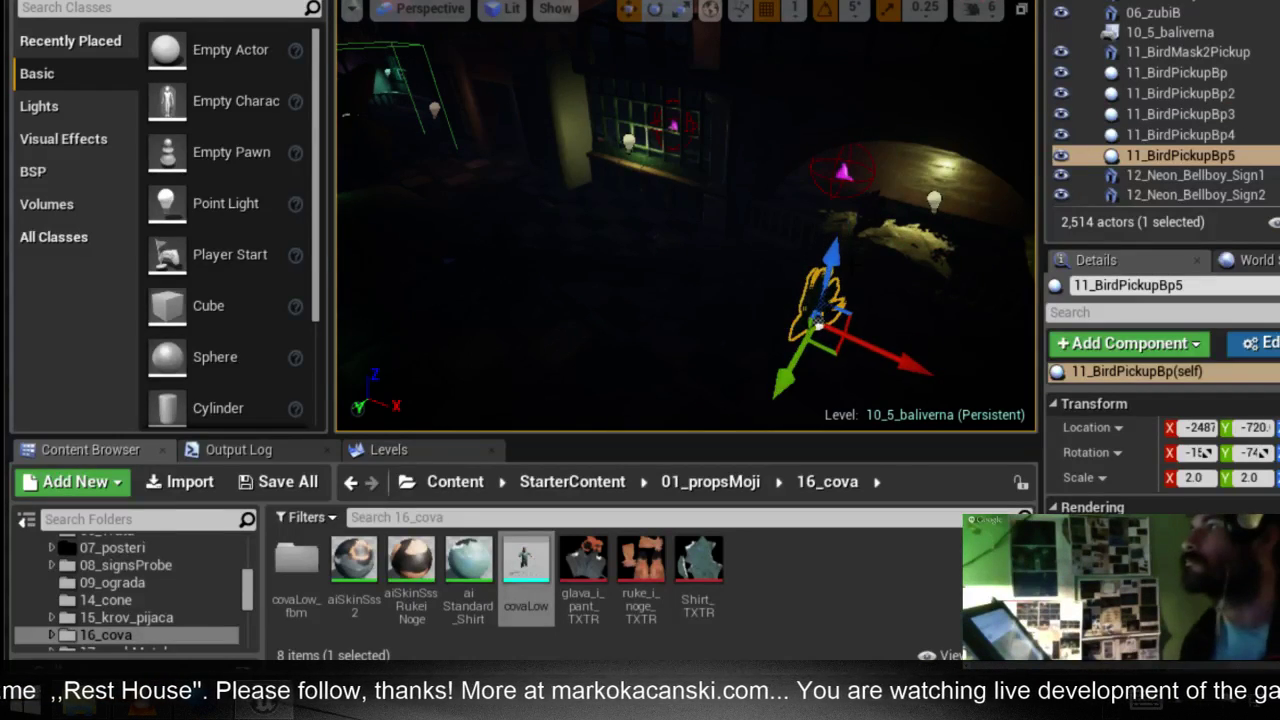
pyautogui.moveTo(790, 260); pyautogui.dragTo(790, 260, button='right')
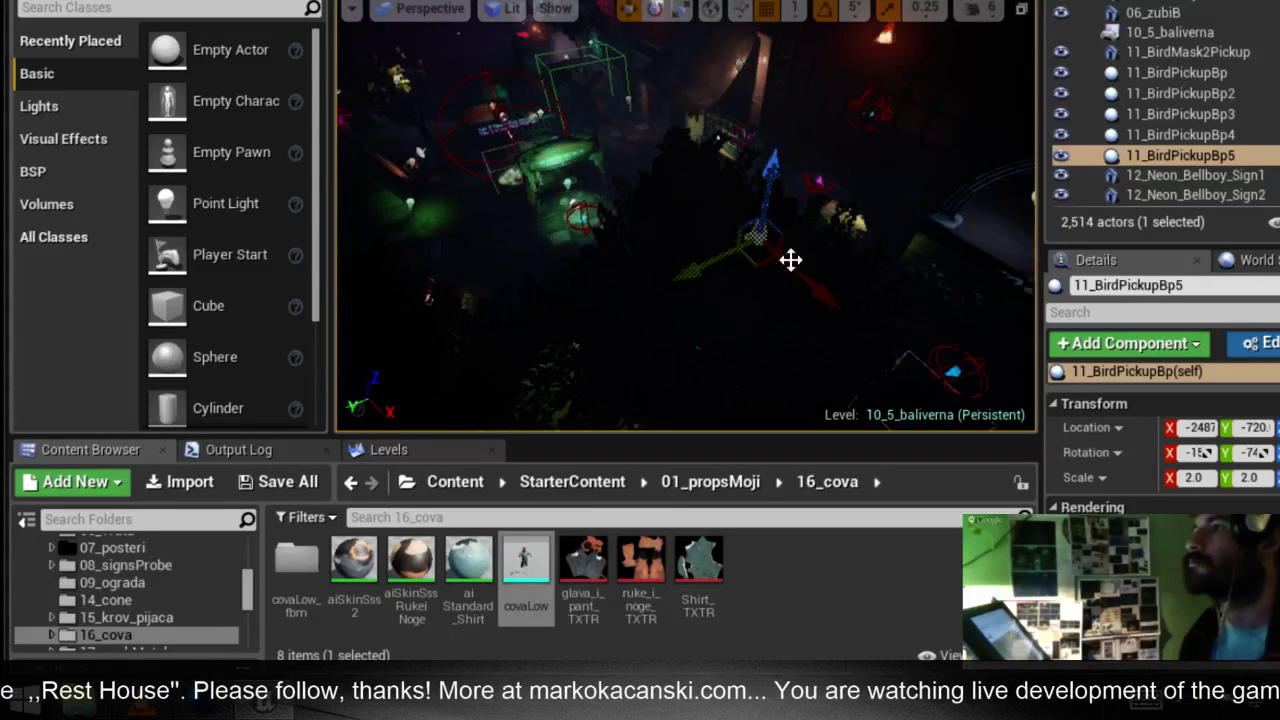
pyautogui.moveTo(790, 260); pyautogui.dragTo(790, 260, button='right')
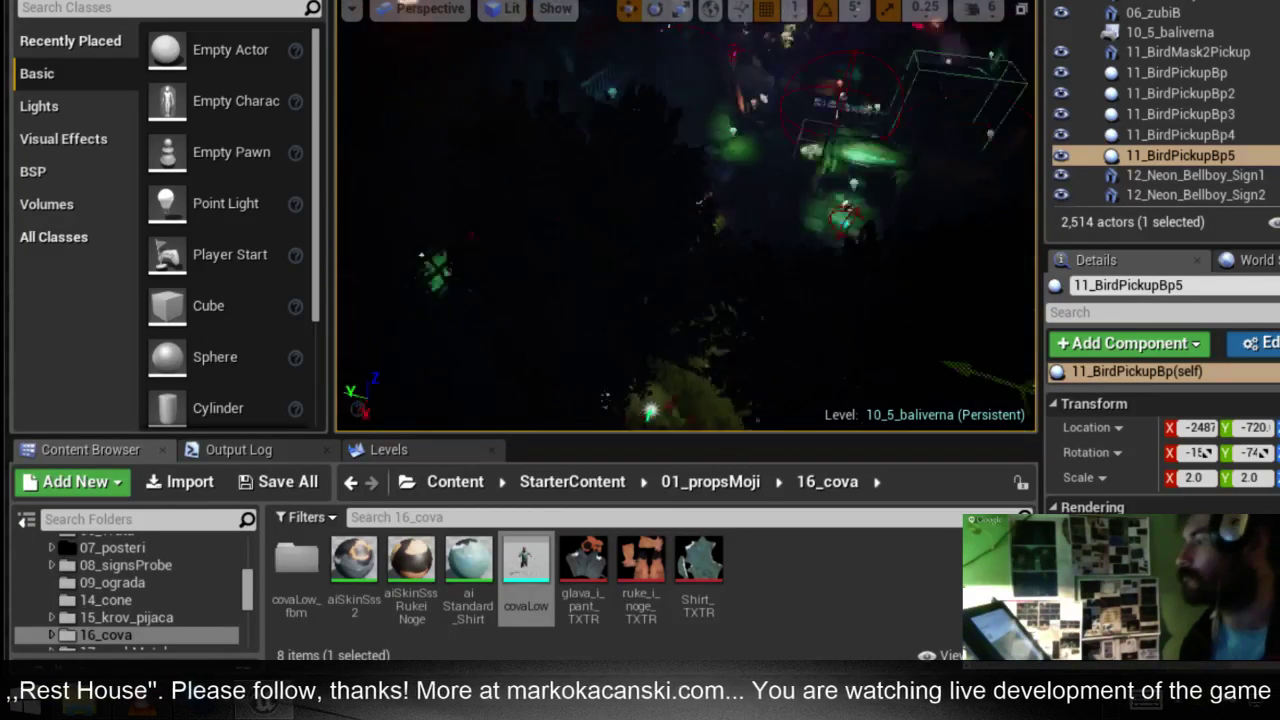
pyautogui.moveTo(839, 271); pyautogui.dragTo(960, 230)
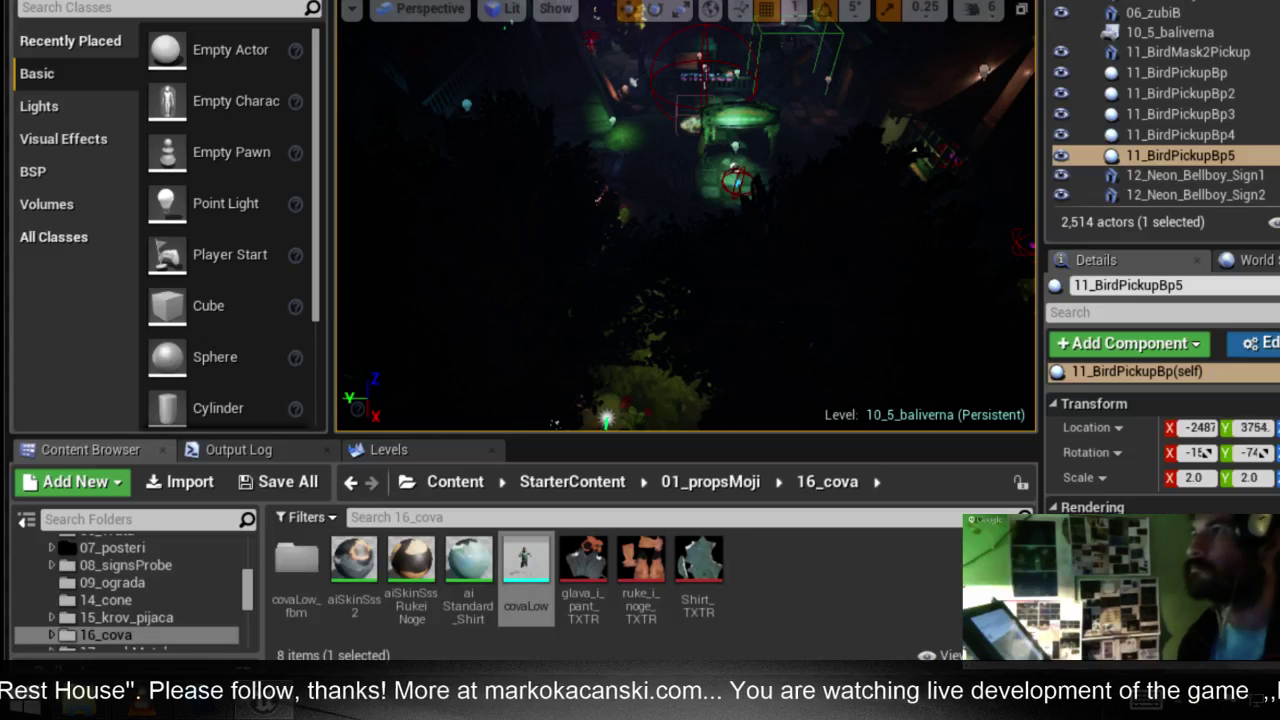
# Frame the new bird pickup and orbit it to check it against the brick wall and floor
pyautogui.press('f')
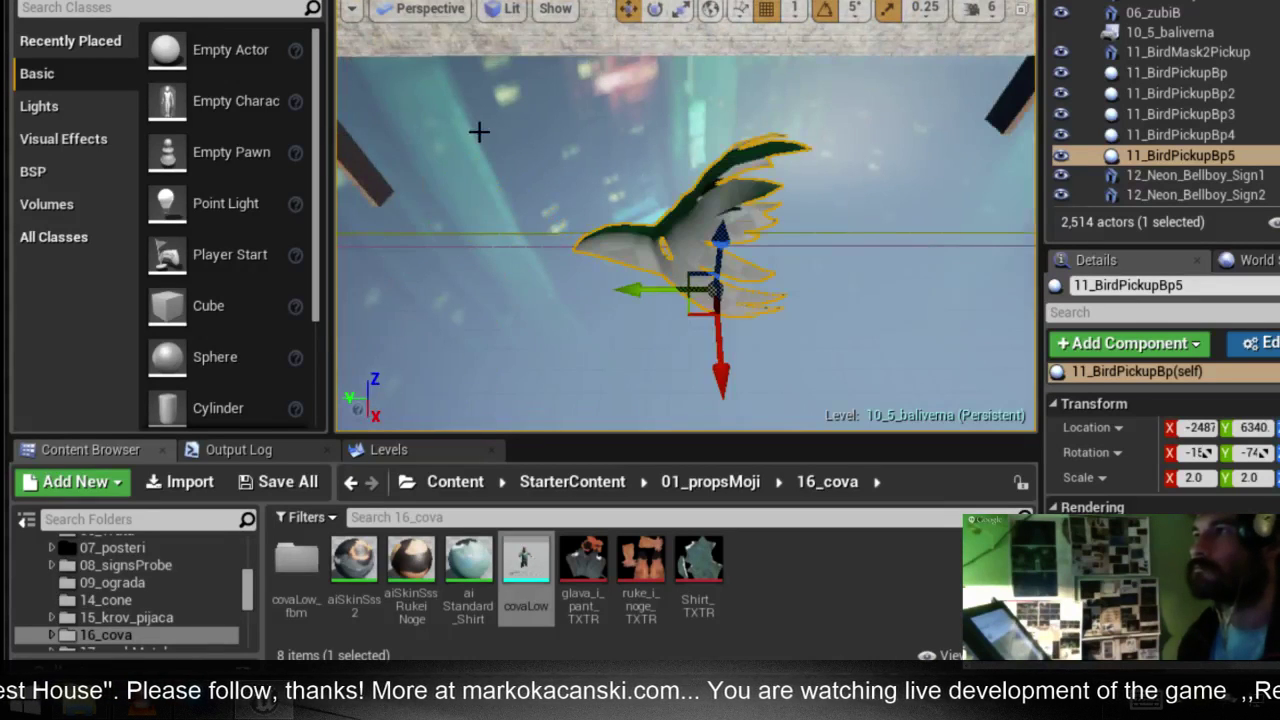
pyautogui.scroll(-5, 720, 114)
pyautogui.keyDown('alt'); pyautogui.moveTo(720, 216); pyautogui.dragTo(660, 250); pyautogui.keyUp('alt')
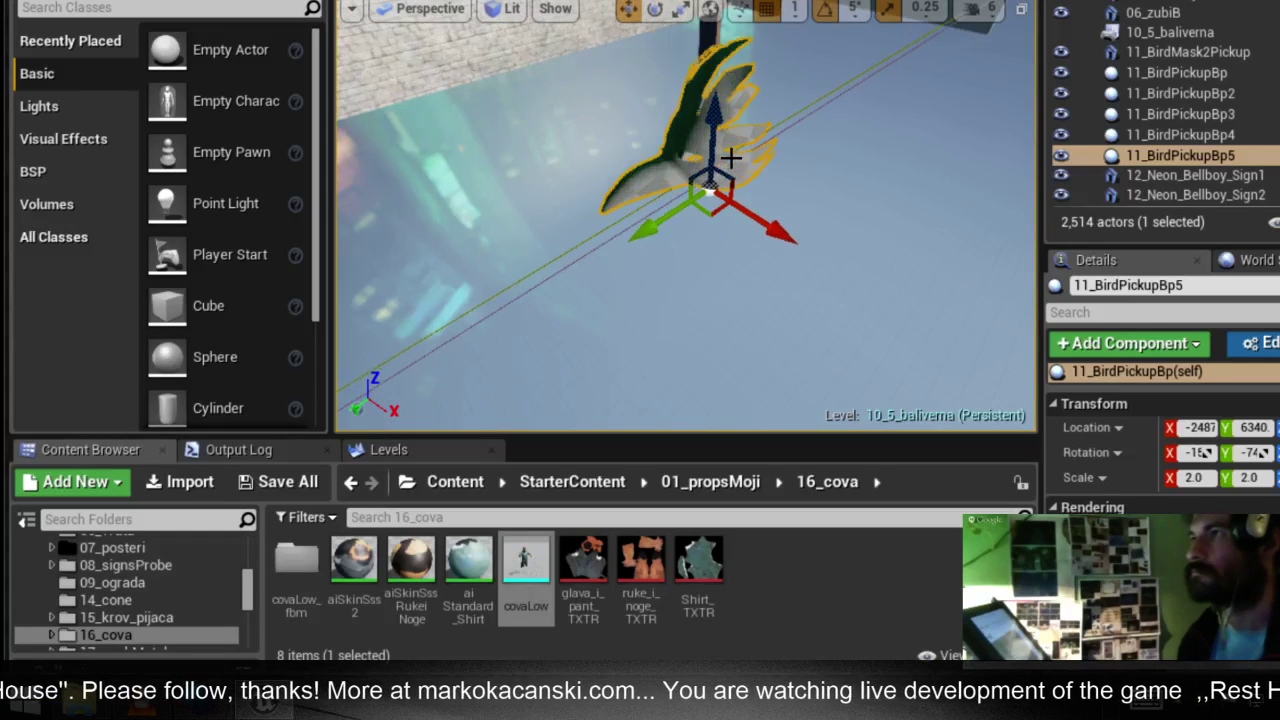
pyautogui.keyDown('alt'); pyautogui.moveTo(731, 158); pyautogui.dragTo(690, 170); pyautogui.keyUp('alt')
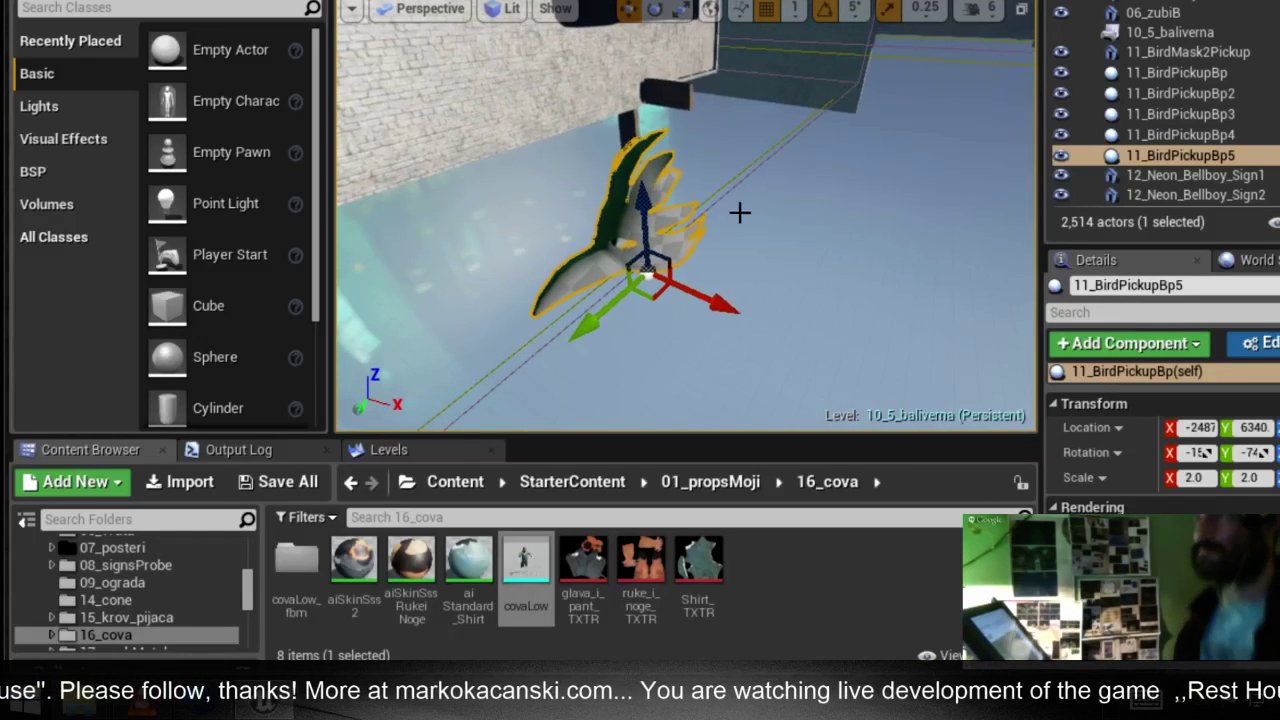
pyautogui.keyDown('alt'); pyautogui.moveTo(779, 184); pyautogui.dragTo(750, 195); pyautogui.keyUp('alt')
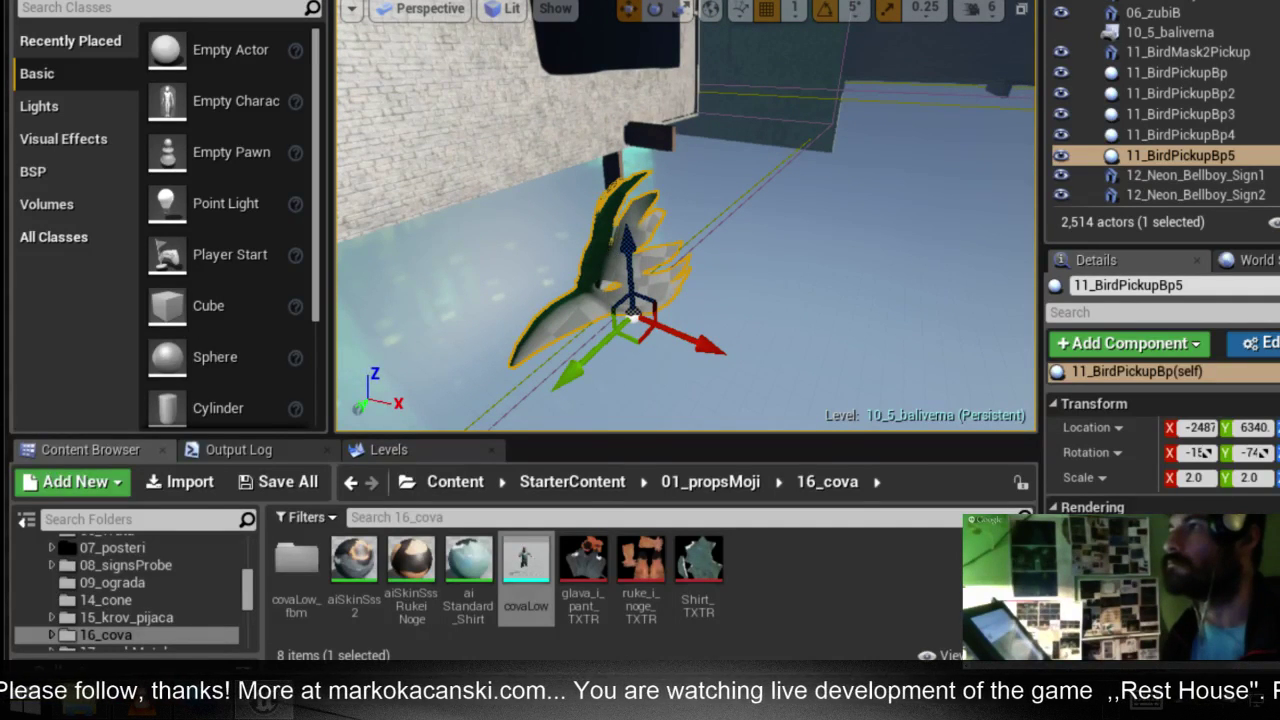
# Delete the duplicated 11_BirdPickupBp5 from the level, leaving 2,513 actors
pyautogui.rightClick(608, 252)
pyautogui.click(711, 148)
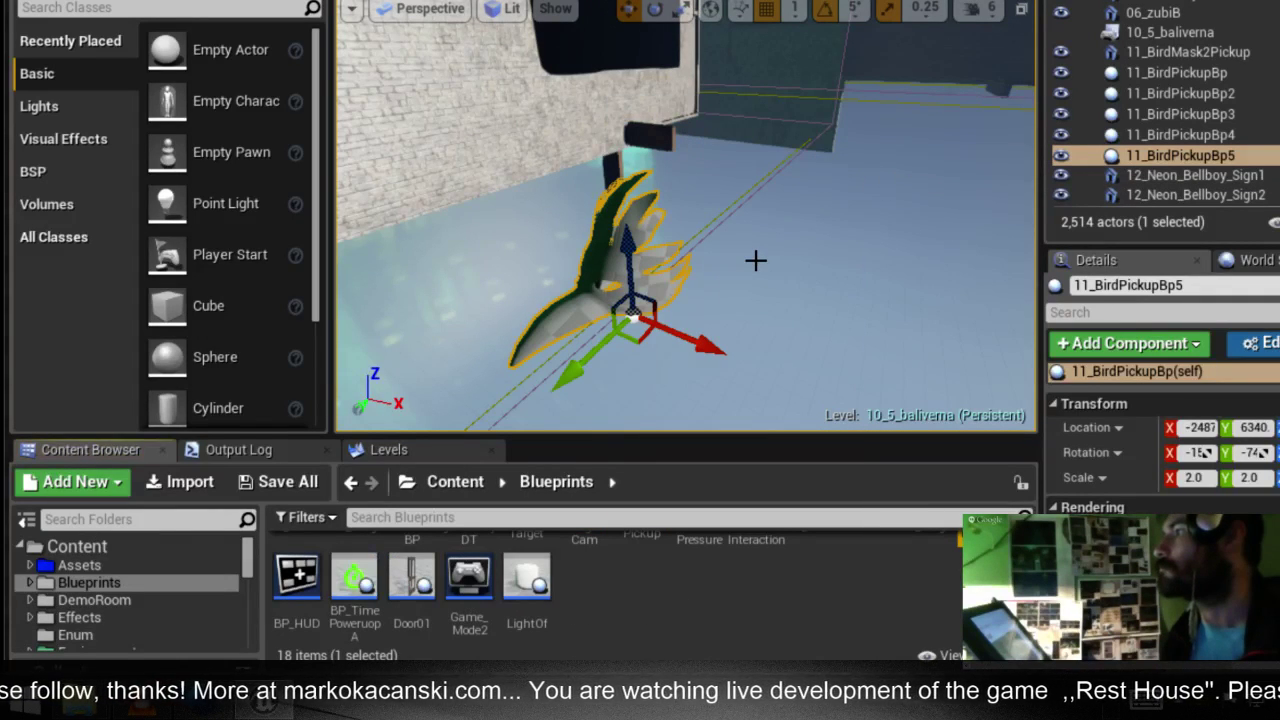
pyautogui.moveTo(752, 241); pyautogui.dragTo(720, 250, button='right')
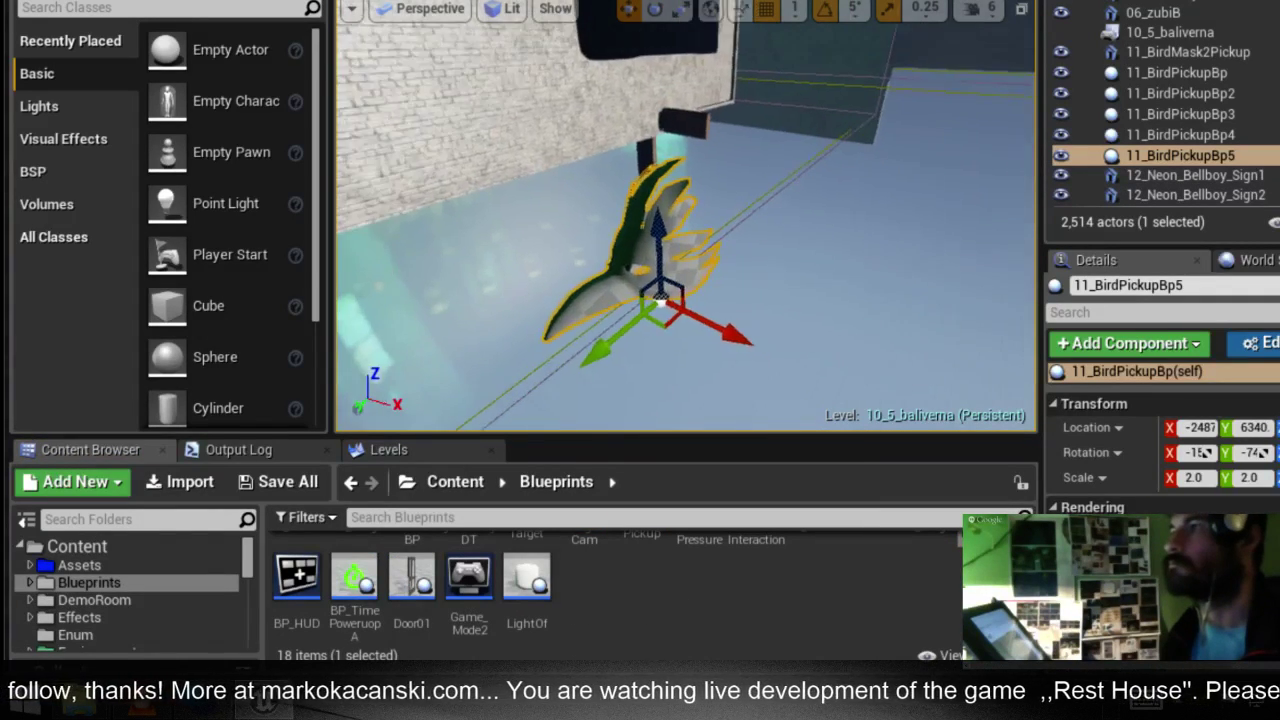
pyautogui.press('Delete')
# Open the 11_BirdPickupBp blueprint and select the bird's StaticMesh in its viewport
pyautogui.click(1232, 136)
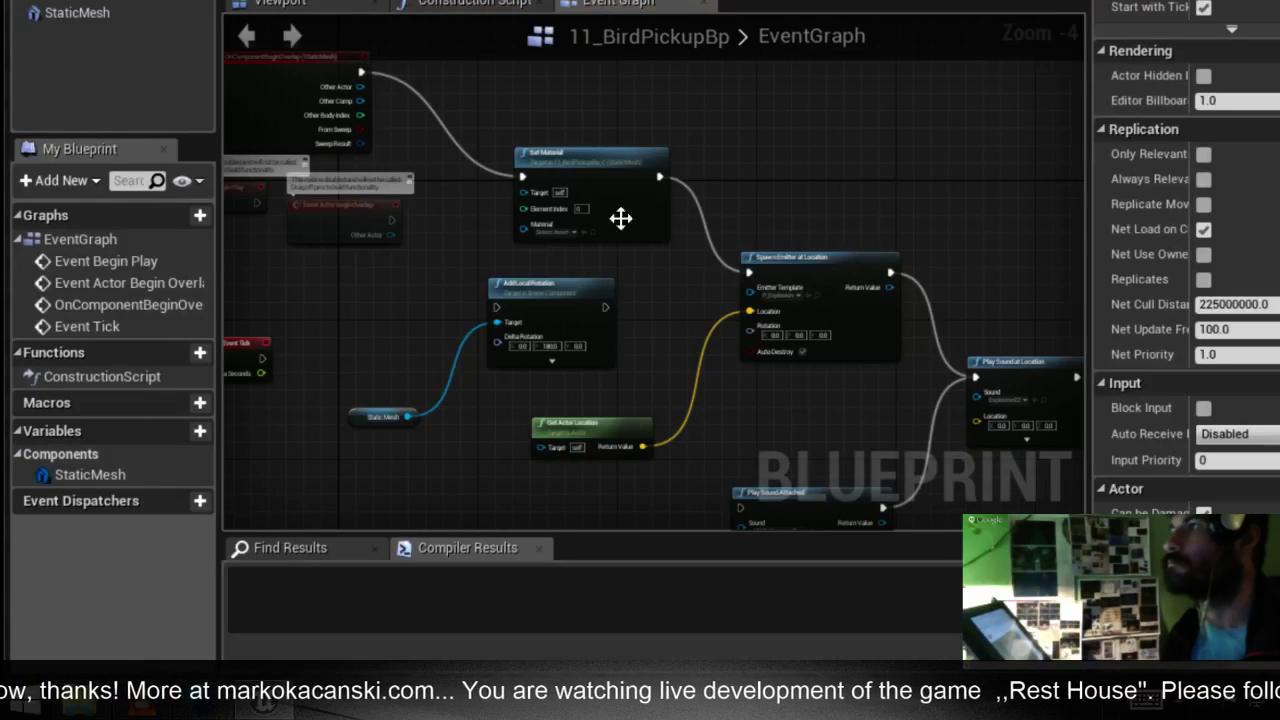
pyautogui.scroll(-2, 621, 218)
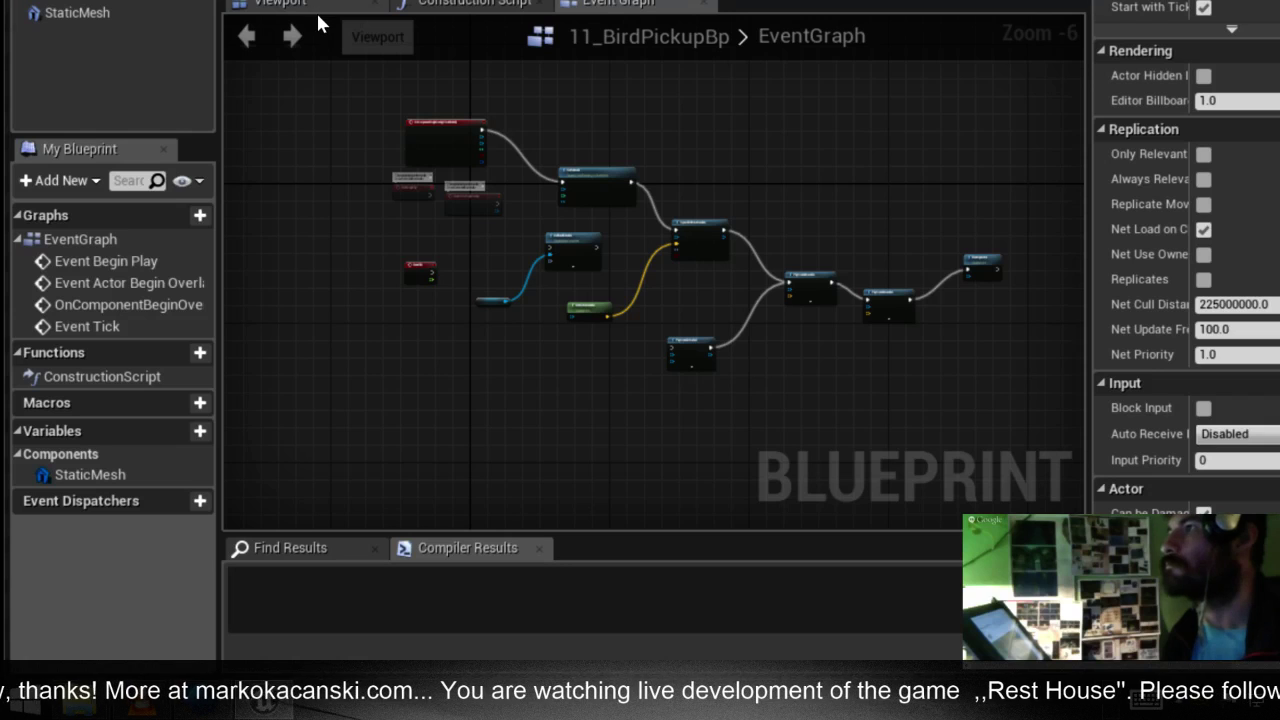
pyautogui.moveTo(320, 22); pyautogui.dragTo(614, 270)
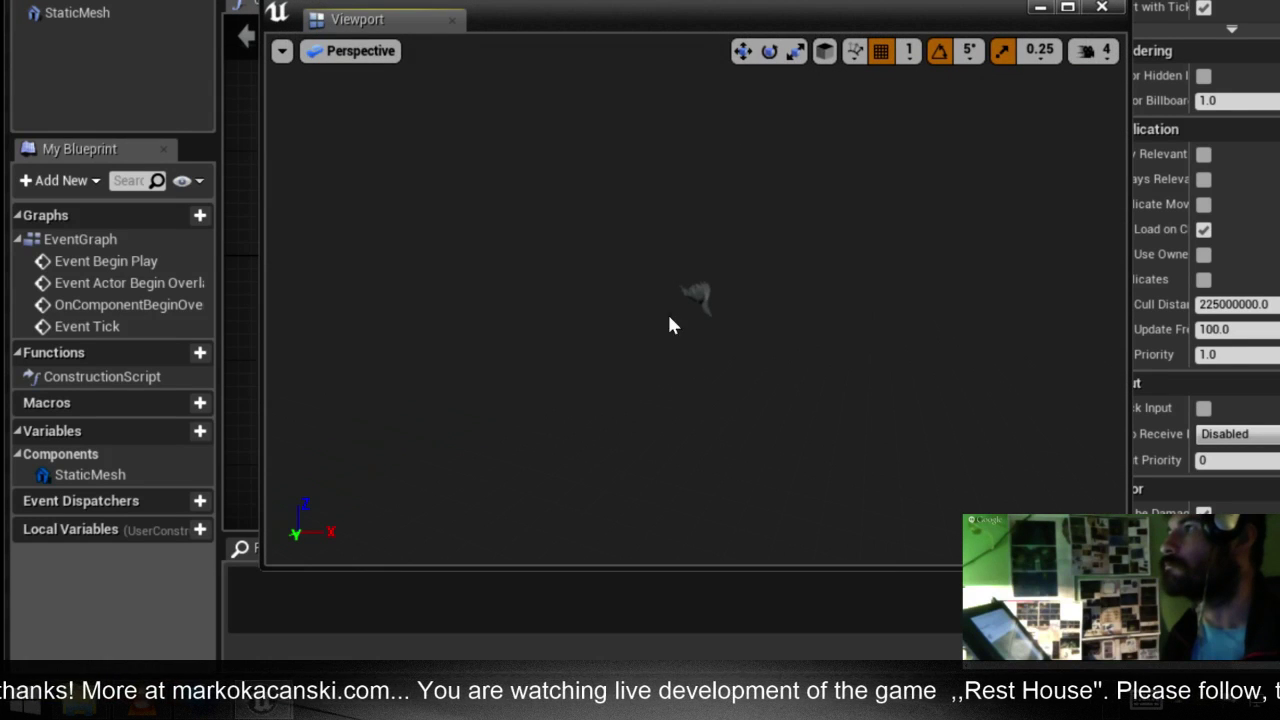
pyautogui.moveTo(376, 28); pyautogui.dragTo(286, 8)
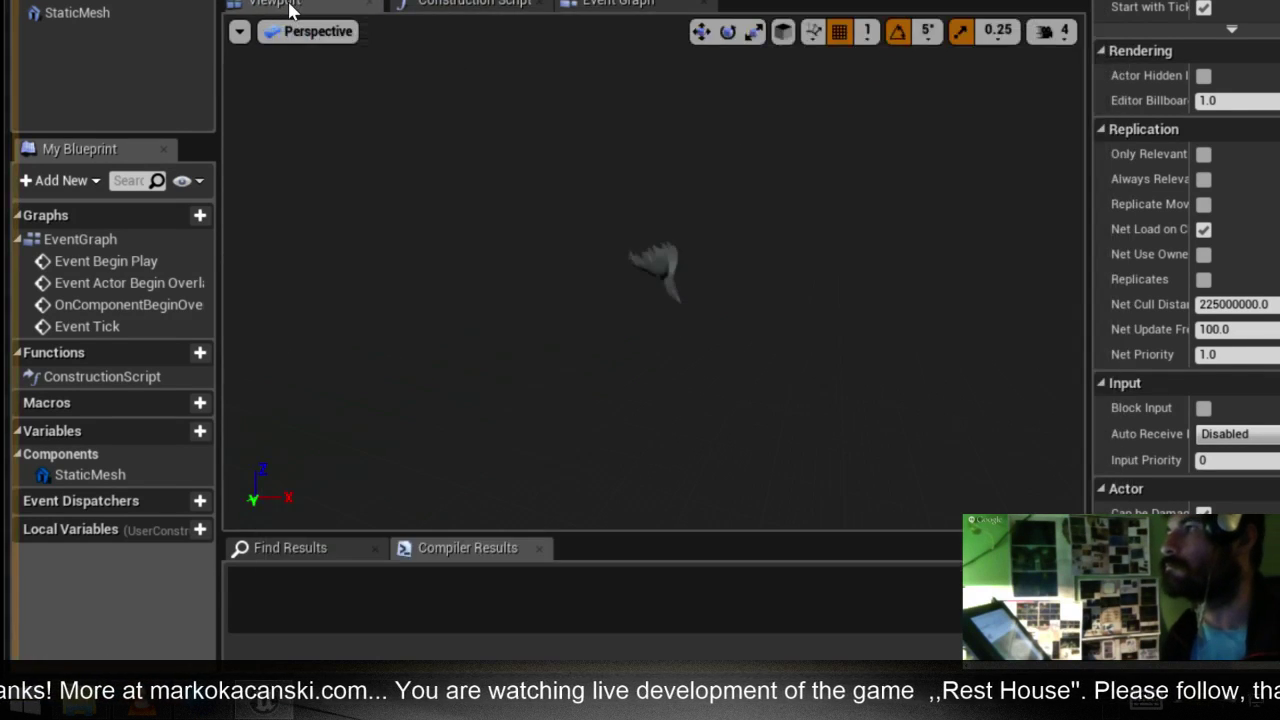
pyautogui.click(696, 304)
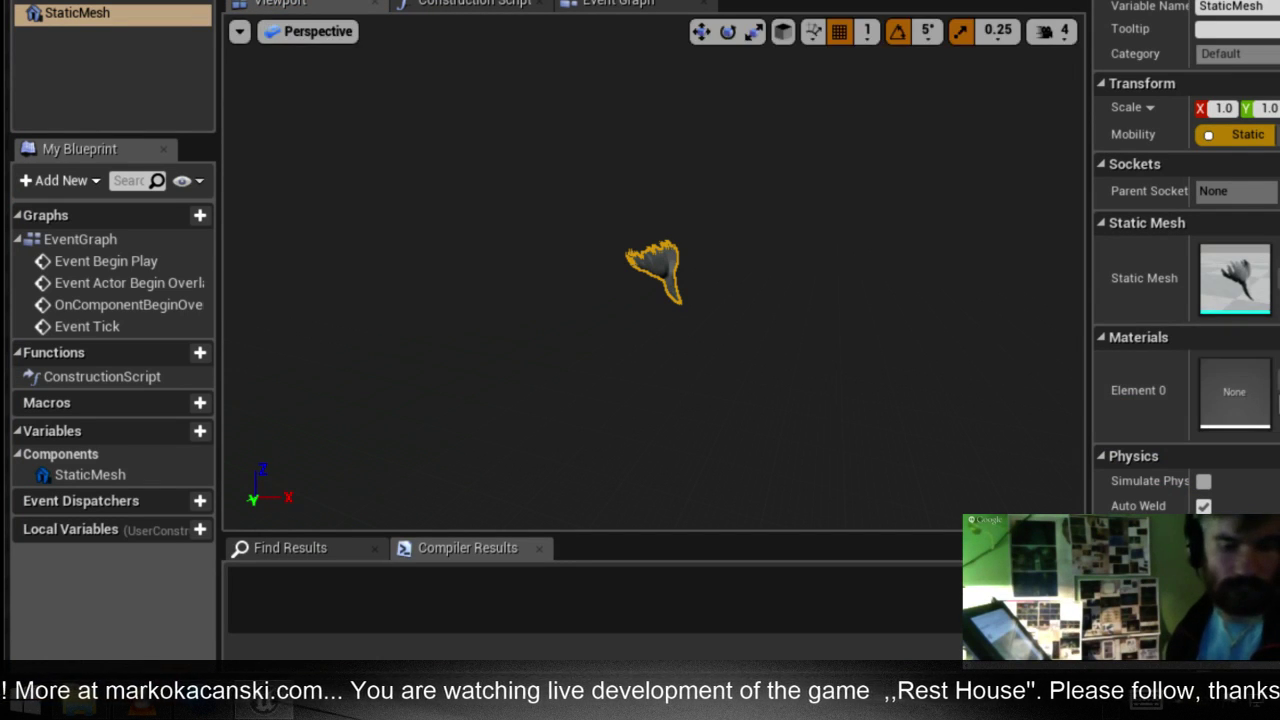
# Back in the level editor, show the top-level Content folder's 35 items and fly toward the market area
pyautogui.hotkey('alt', 'Tab')
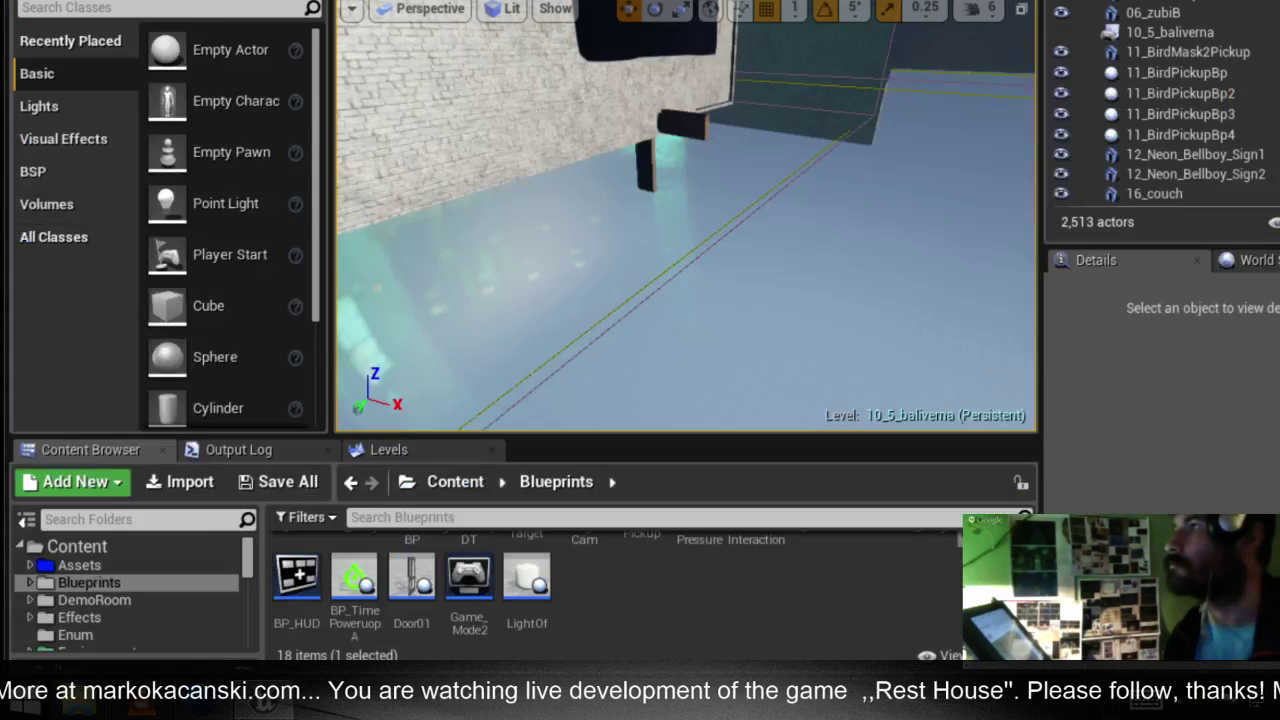
pyautogui.scroll(2, 600, 590)
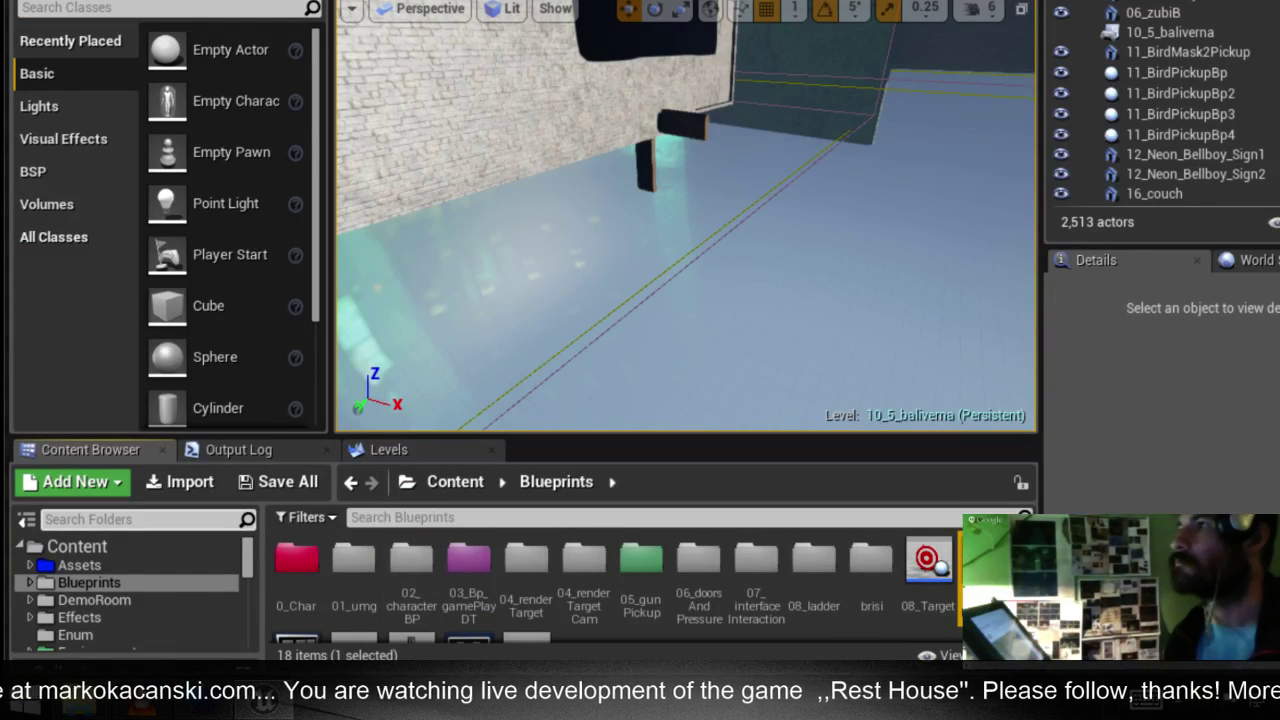
pyautogui.click(70, 546)
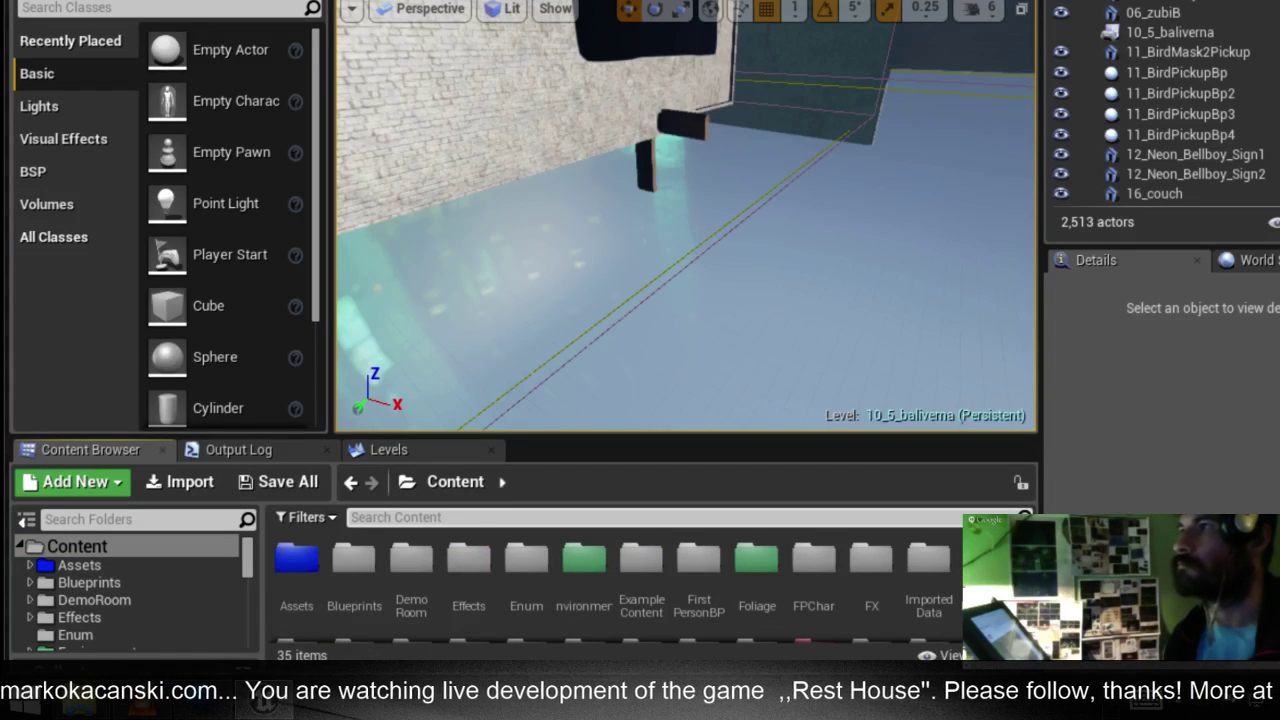
pyautogui.moveTo(753, 228)
pyautogui.mouseDown(button='right')
pyautogui.moveTo(734, 229)
pyautogui.moveTo(753, 228)
pyautogui.mouseUp(button='right')
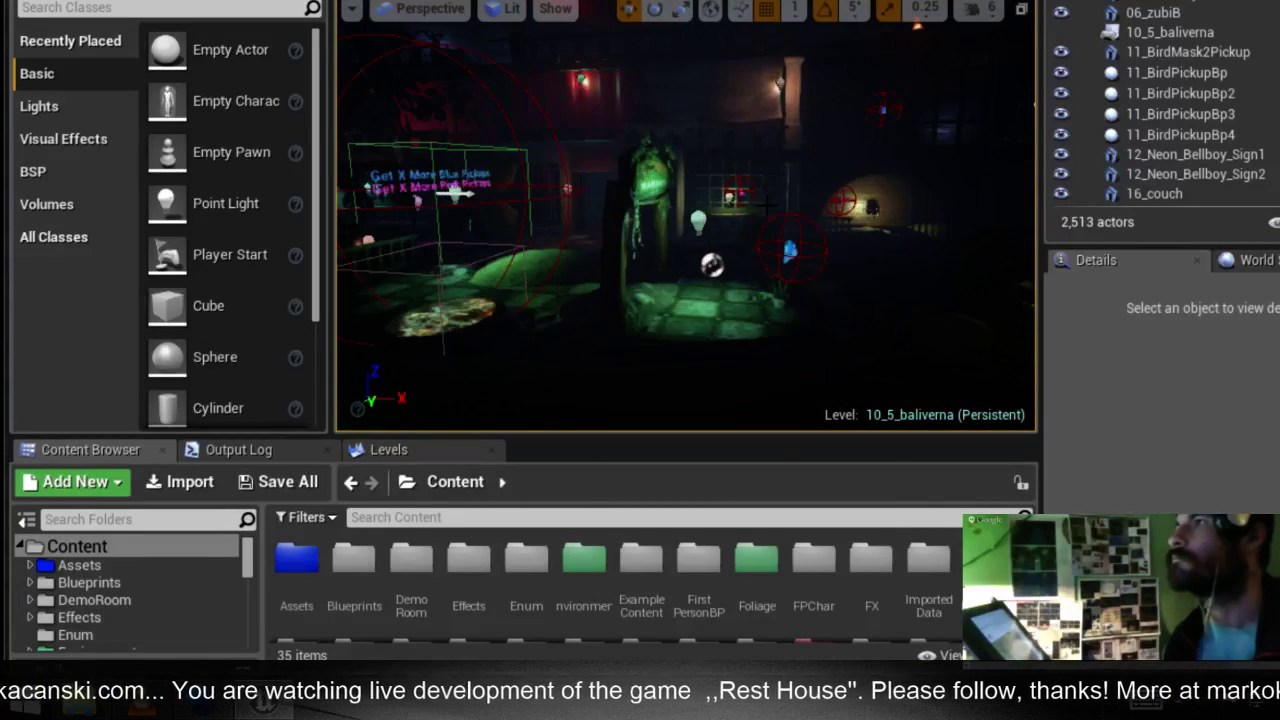
# Select 11_BirdPickupBp3 in the level, frame the viewport on it, and check the lighting modes
pyautogui.click(928, 205)
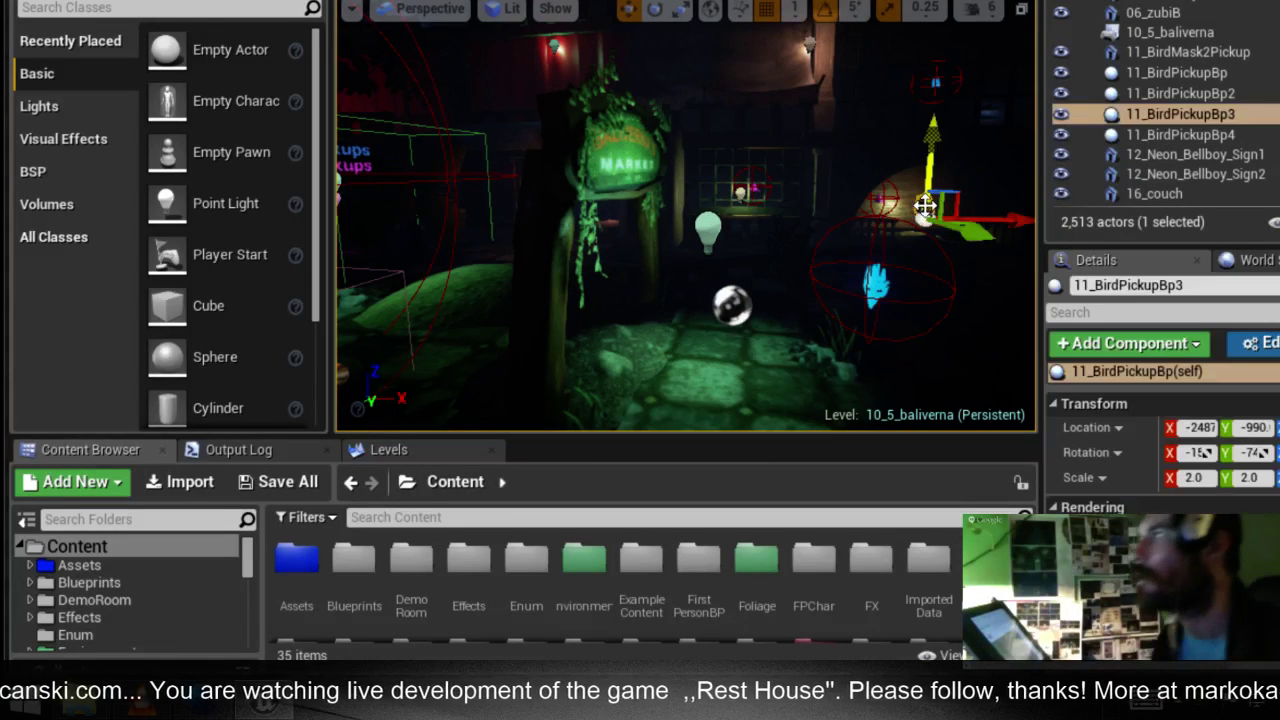
pyautogui.press('f')
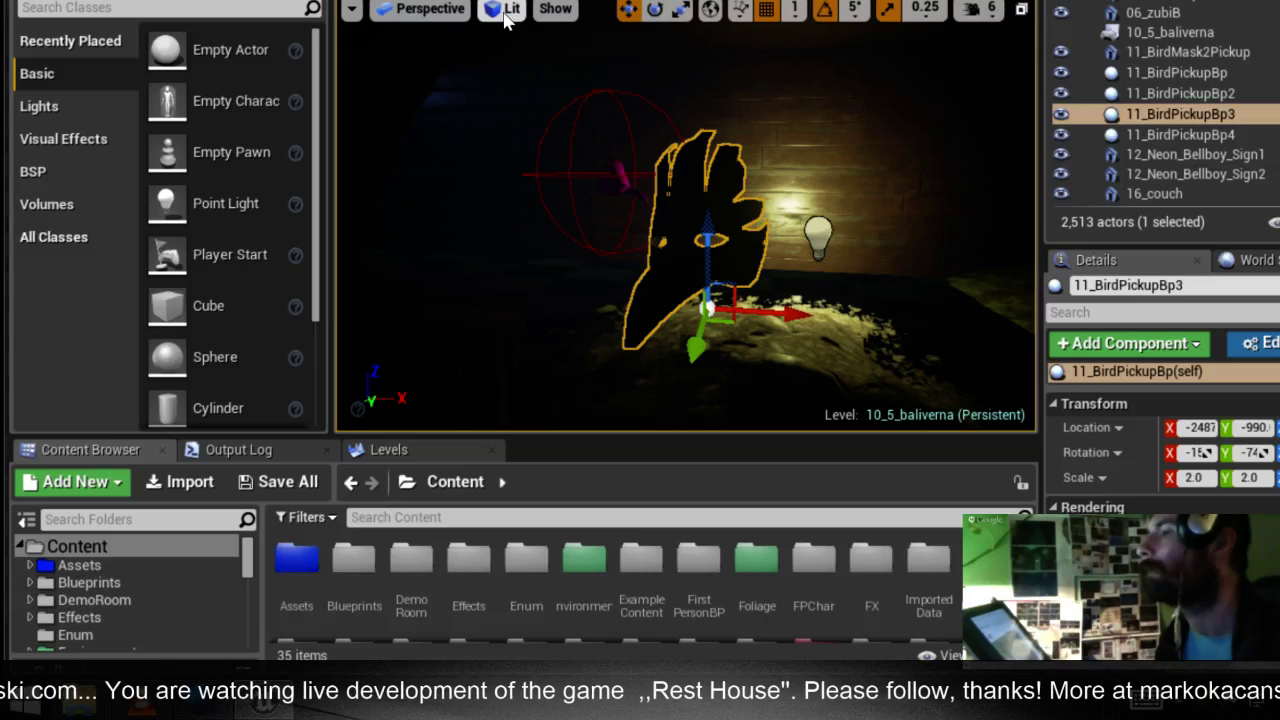
pyautogui.click(505, 17)
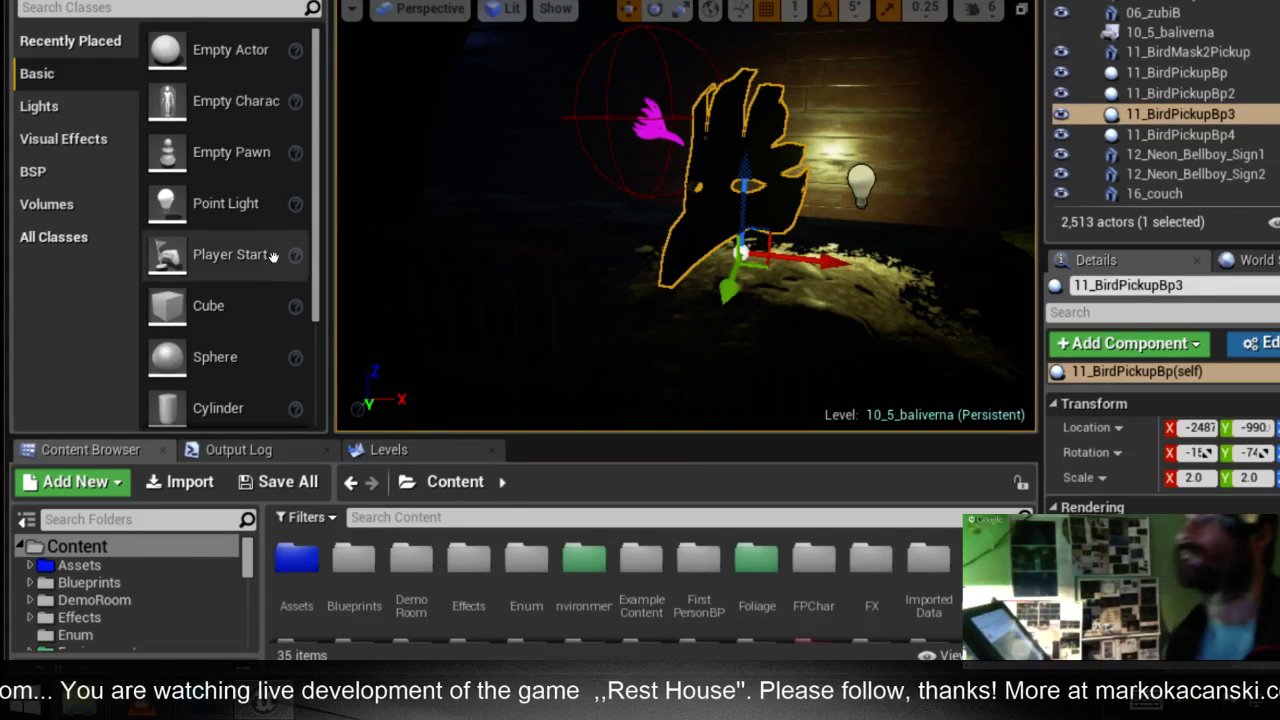
# Filter the Content Browser by 'bird' to show 11 assets, including the BlackBirdMaskShader
pyautogui.click(77, 550)
pyautogui.write('bi')
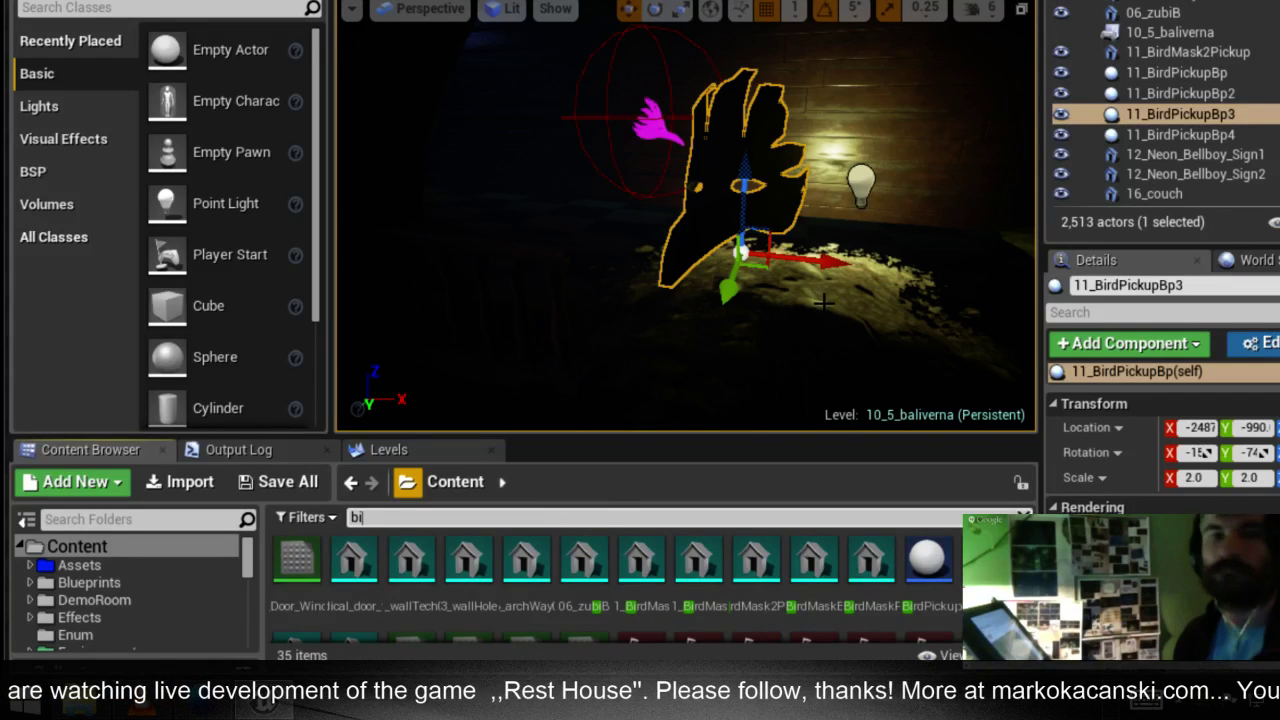
pyautogui.write('rd')
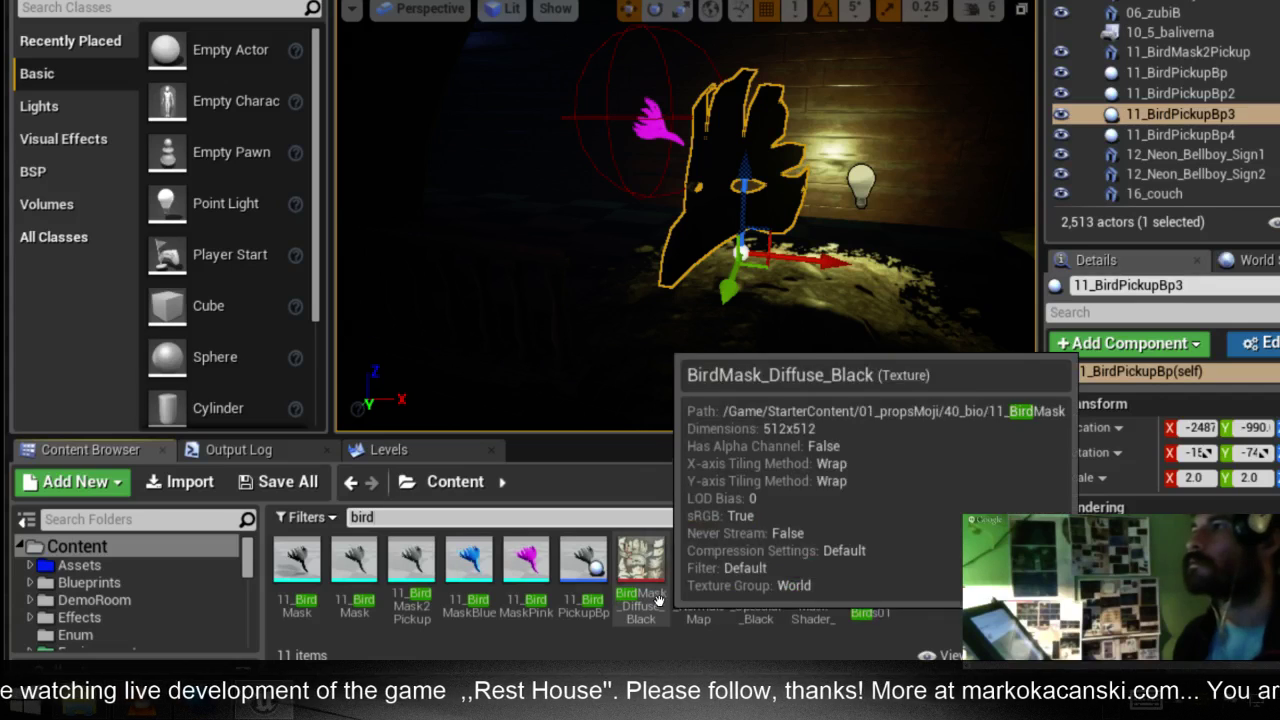
pyautogui.moveTo(816, 566)
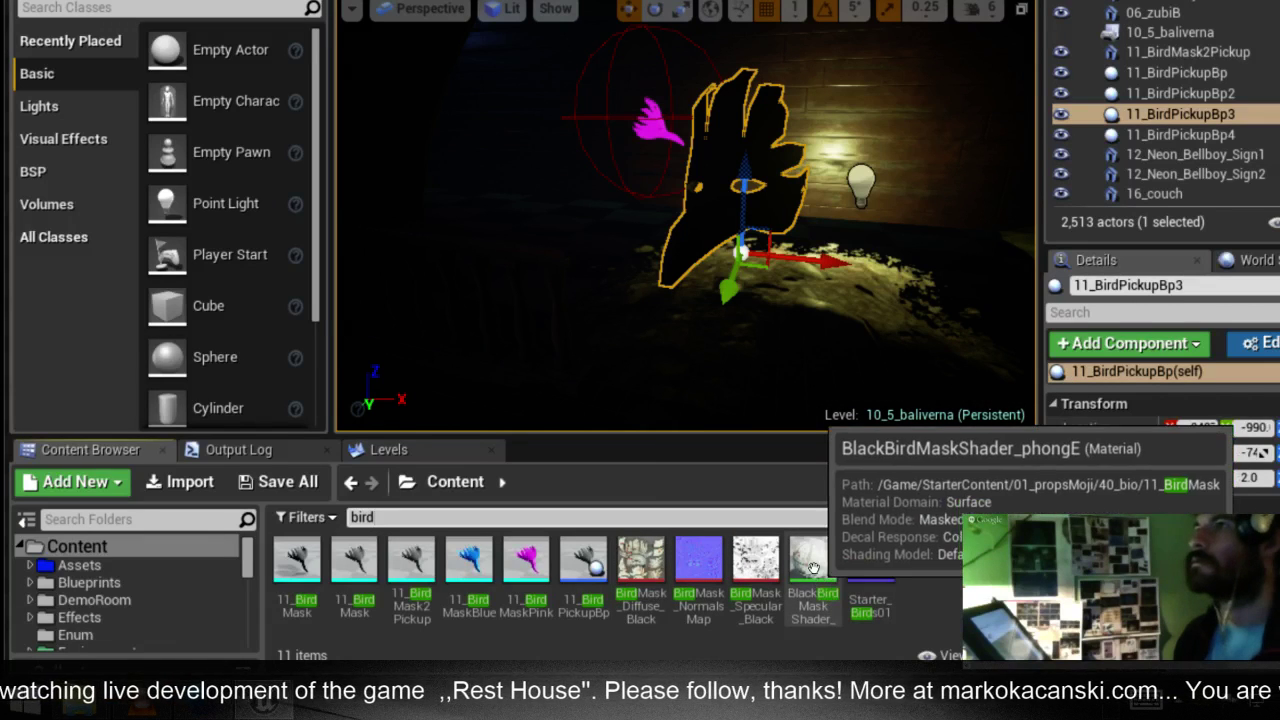